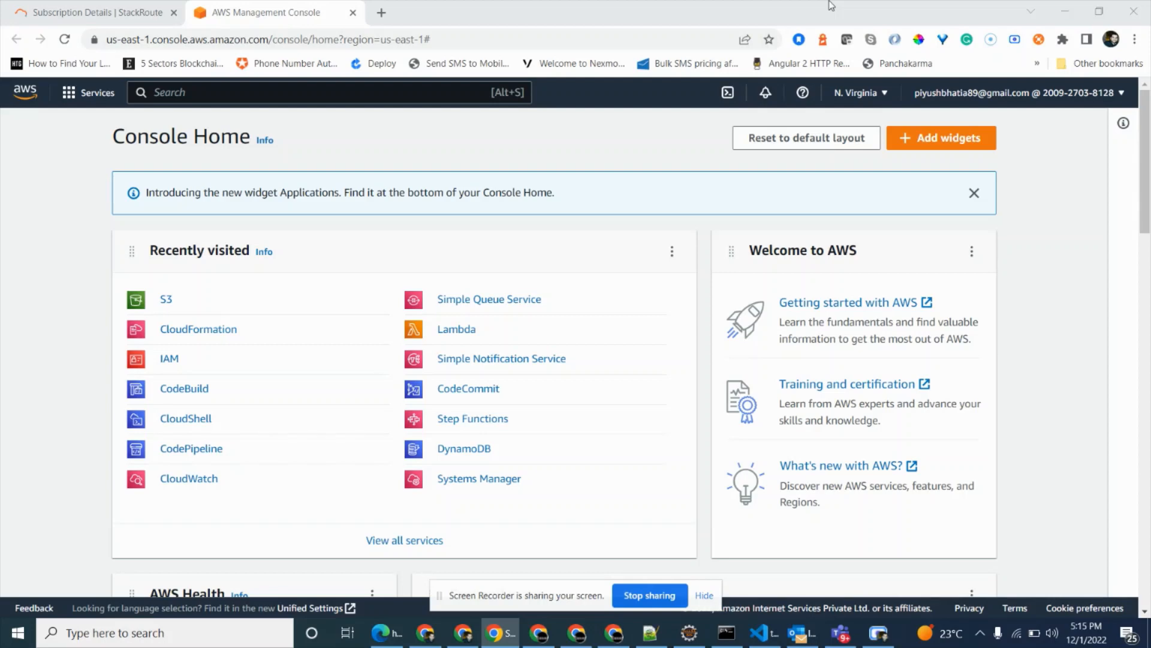
Open AWS CloudShell in a separate browser tab and dismiss its welcome message.
right_click(728, 93)
left_click(792, 104)
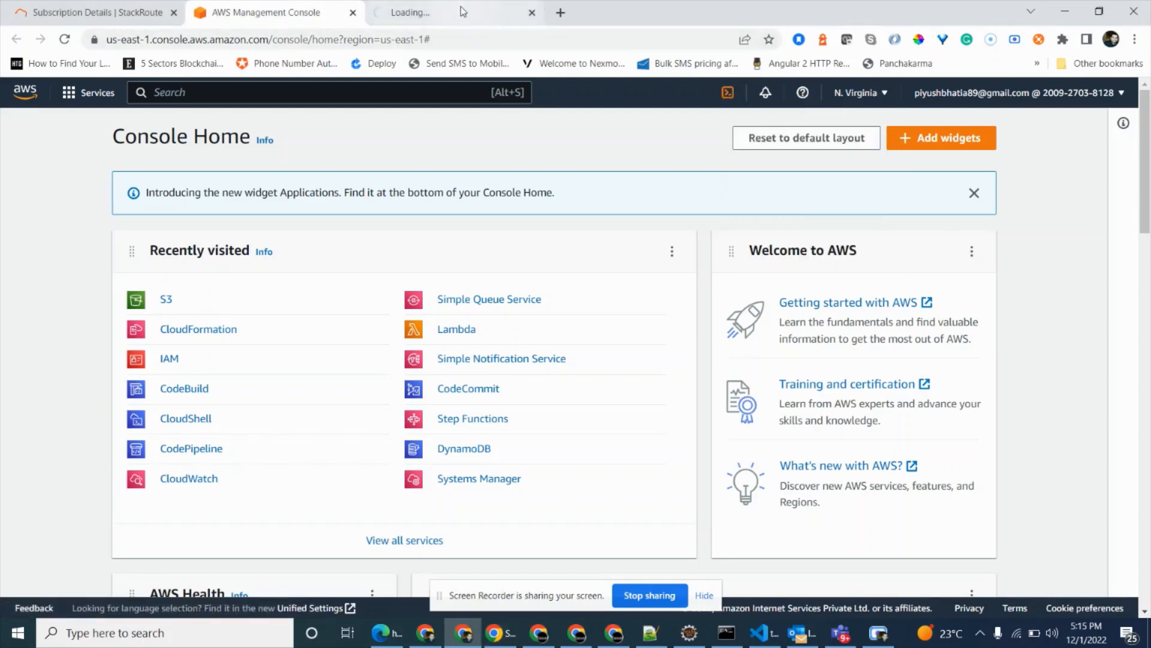
left_click(456, 12)
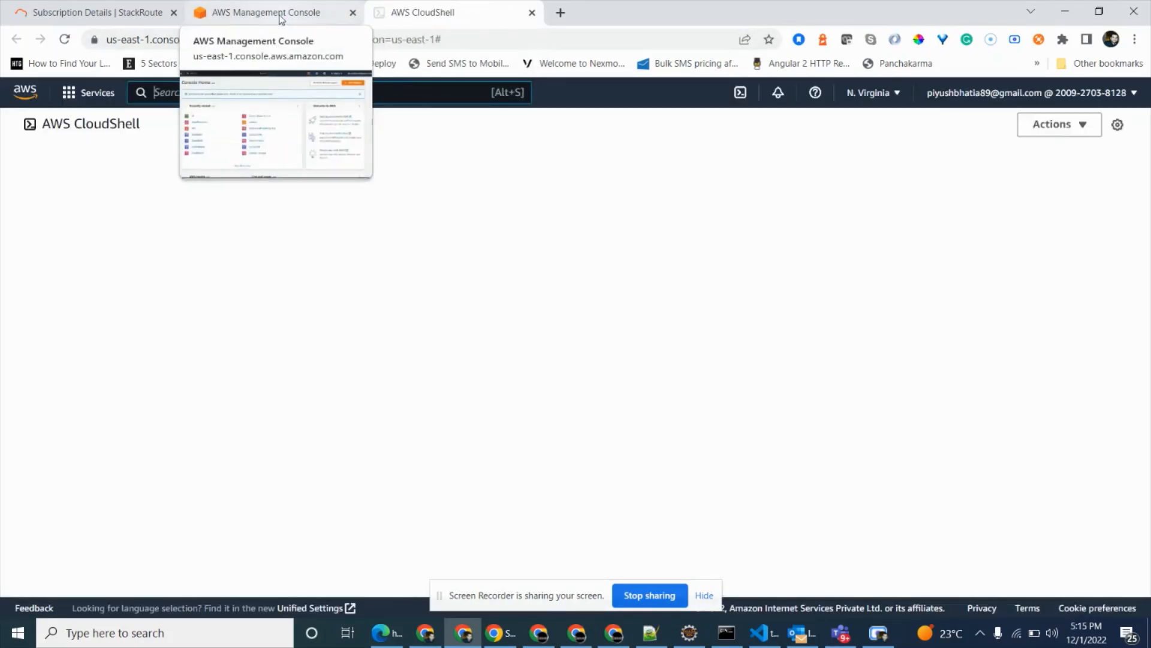
left_click(281, 18)
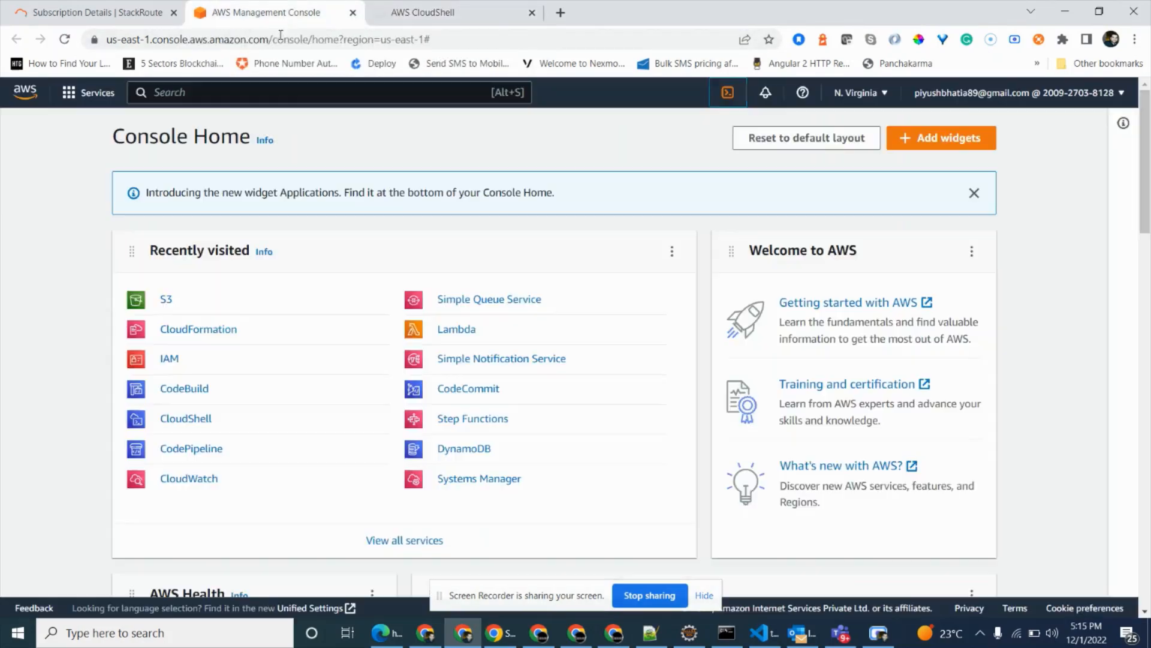
left_click(443, 5)
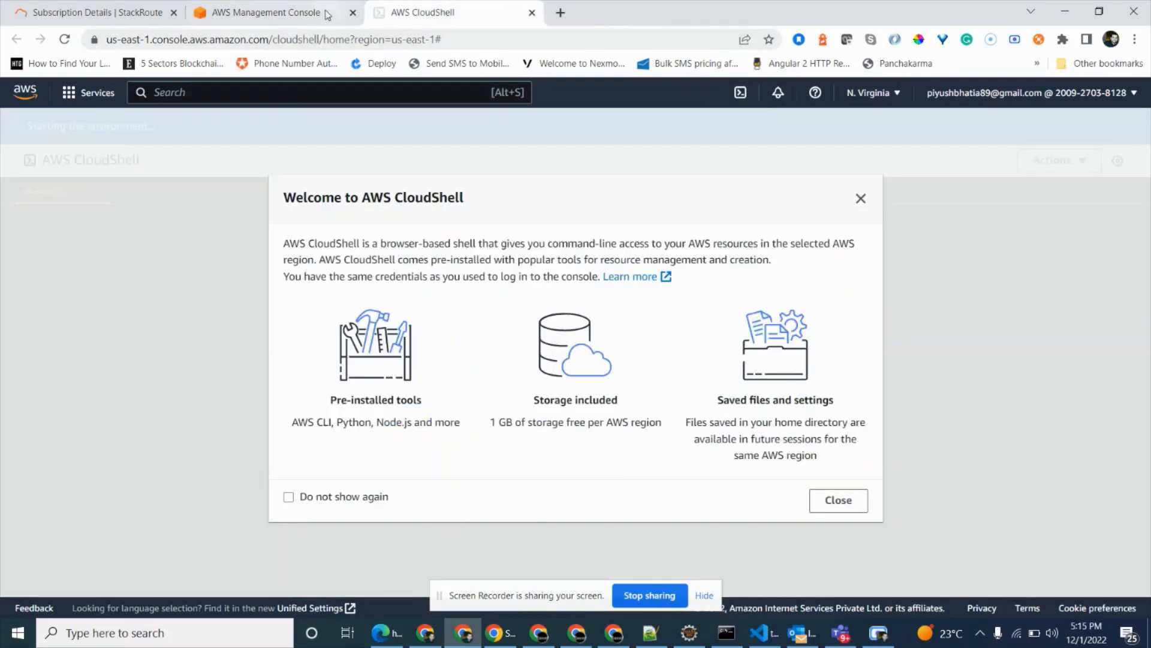
left_click(861, 198)
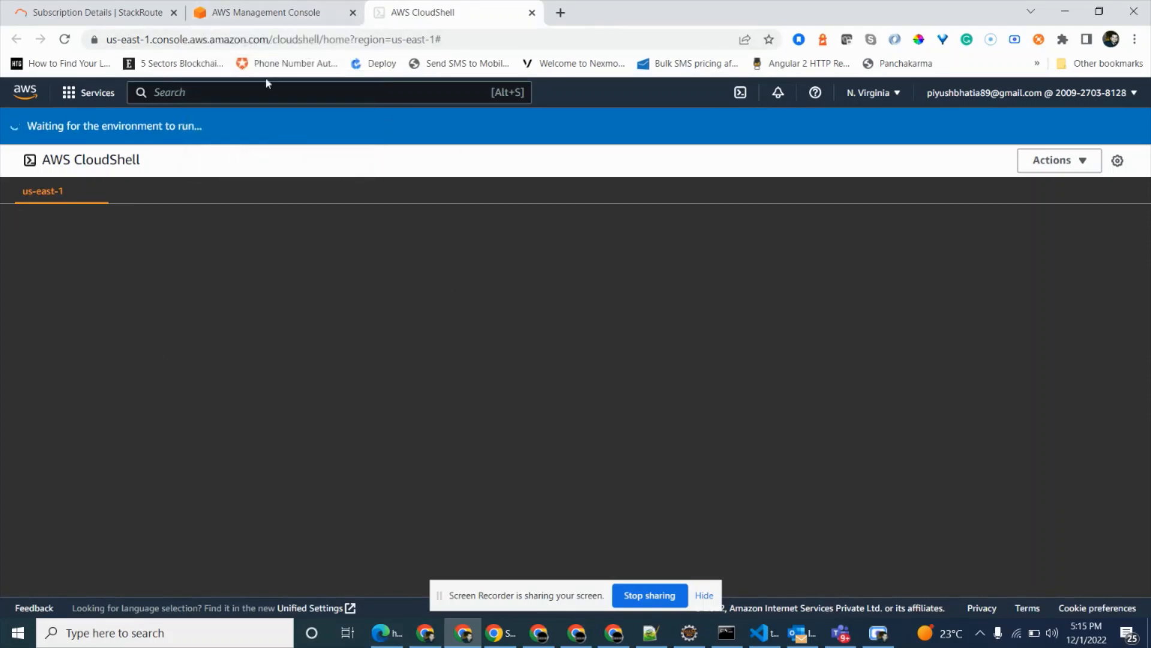
Open S3 from the AWS console home and start a new bucket named demo-artifact-bucket.
left_click(285, 16)
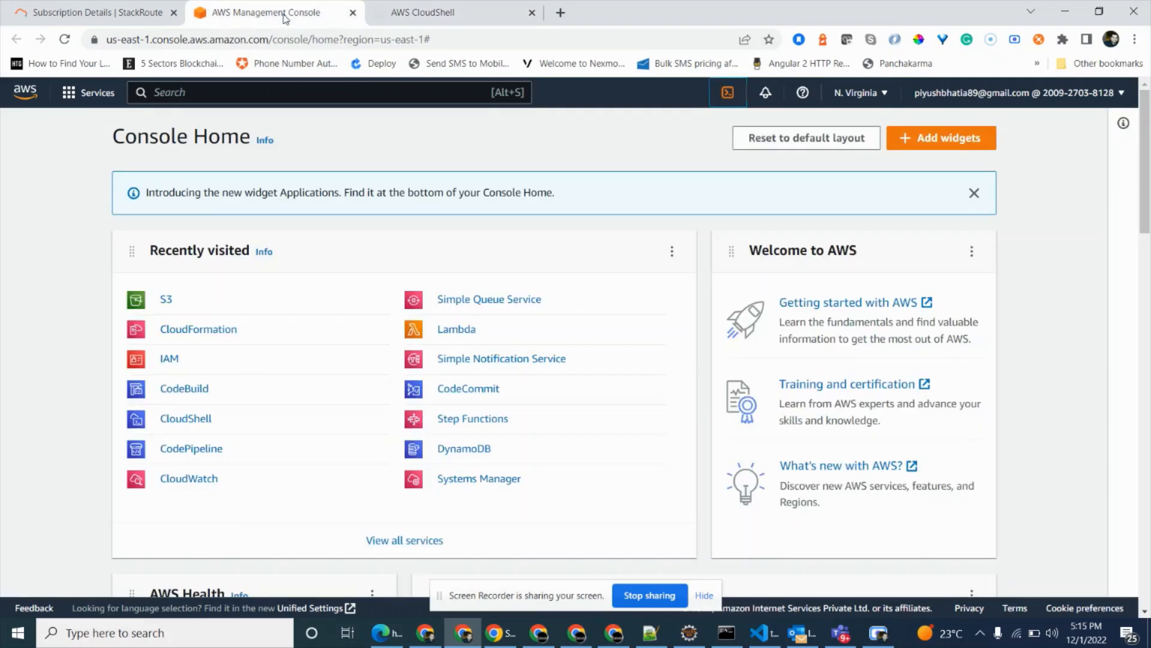
left_click(166, 300)
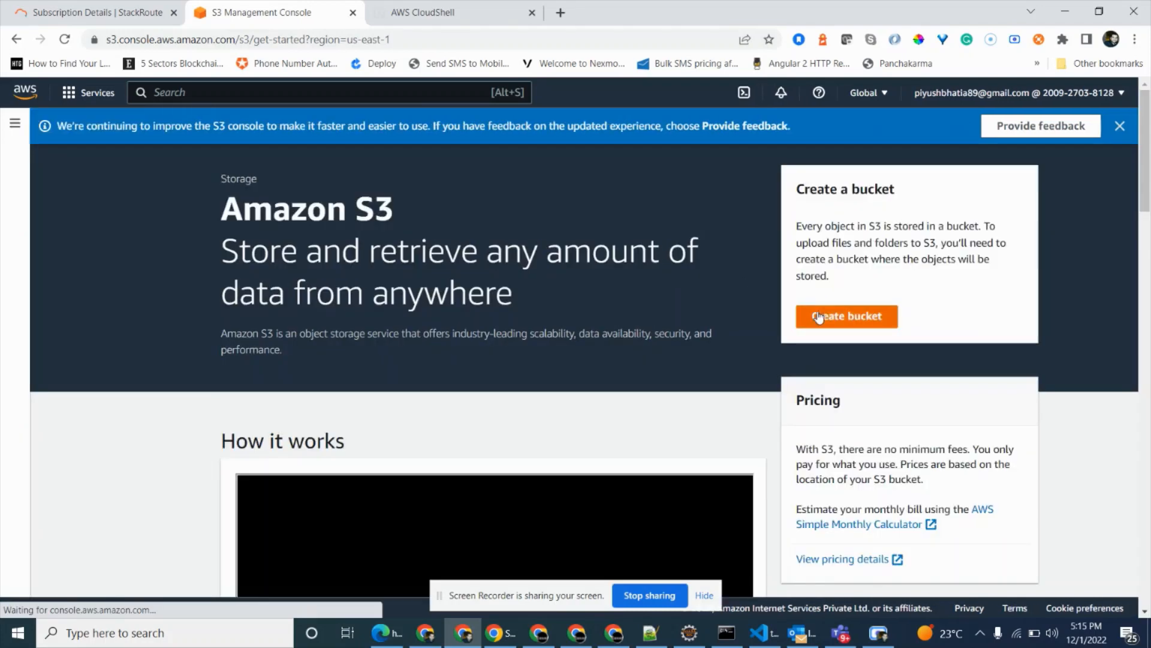
left_click(827, 318)
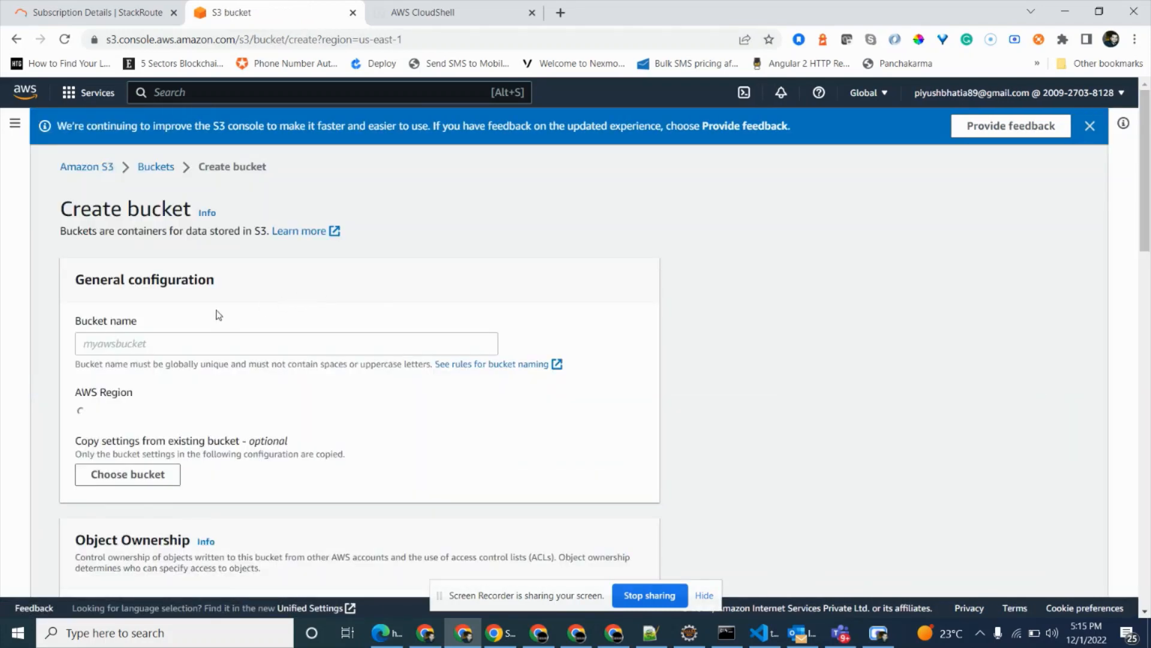
left_click(175, 342)
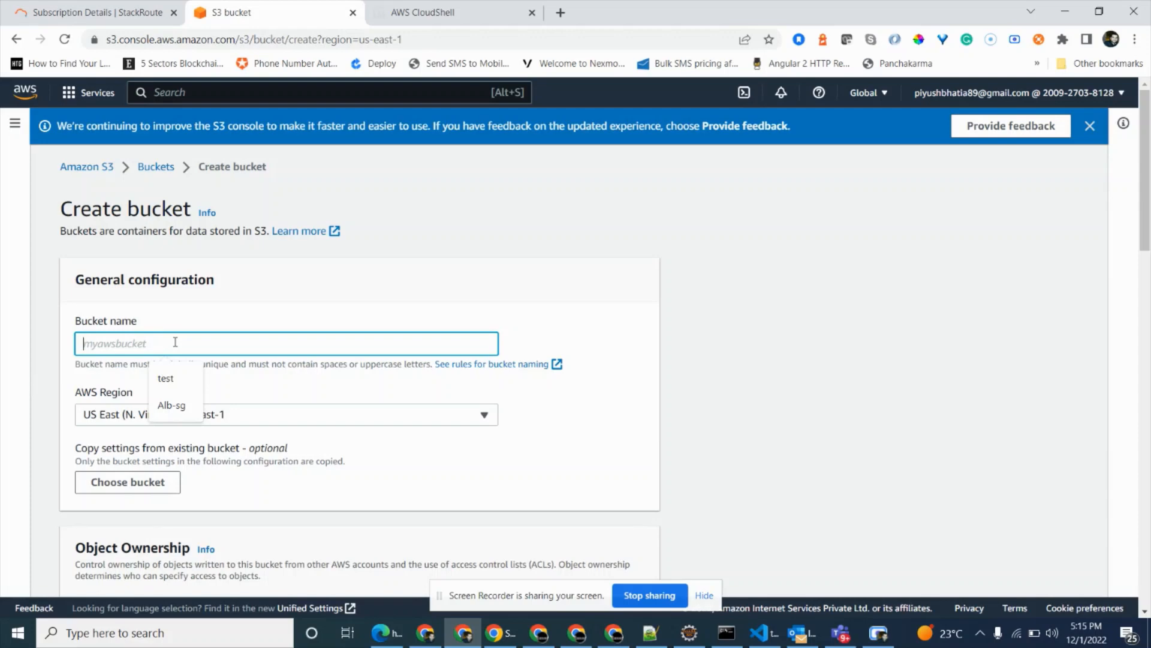
type("demo-arti")
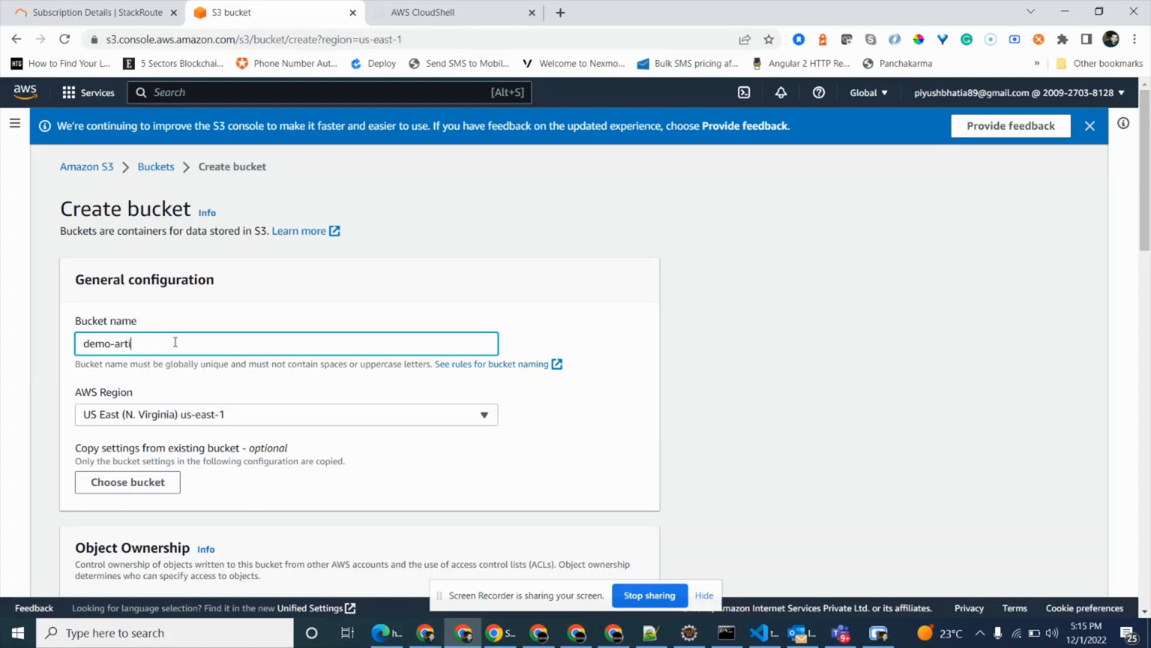
type("fact-bucket")
Enable ACLs in the new bucket's Object Ownership settings.
scroll(273, 440, "down", 3)
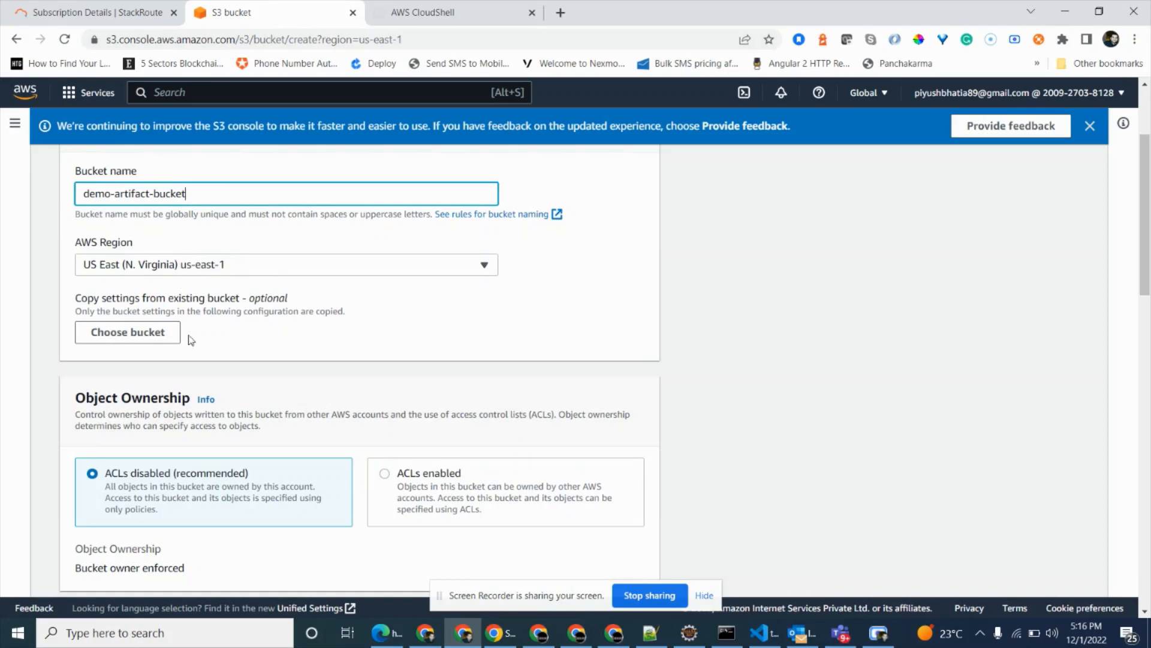
scroll(290, 329, "down", 9)
scroll(372, 288, "up", 6)
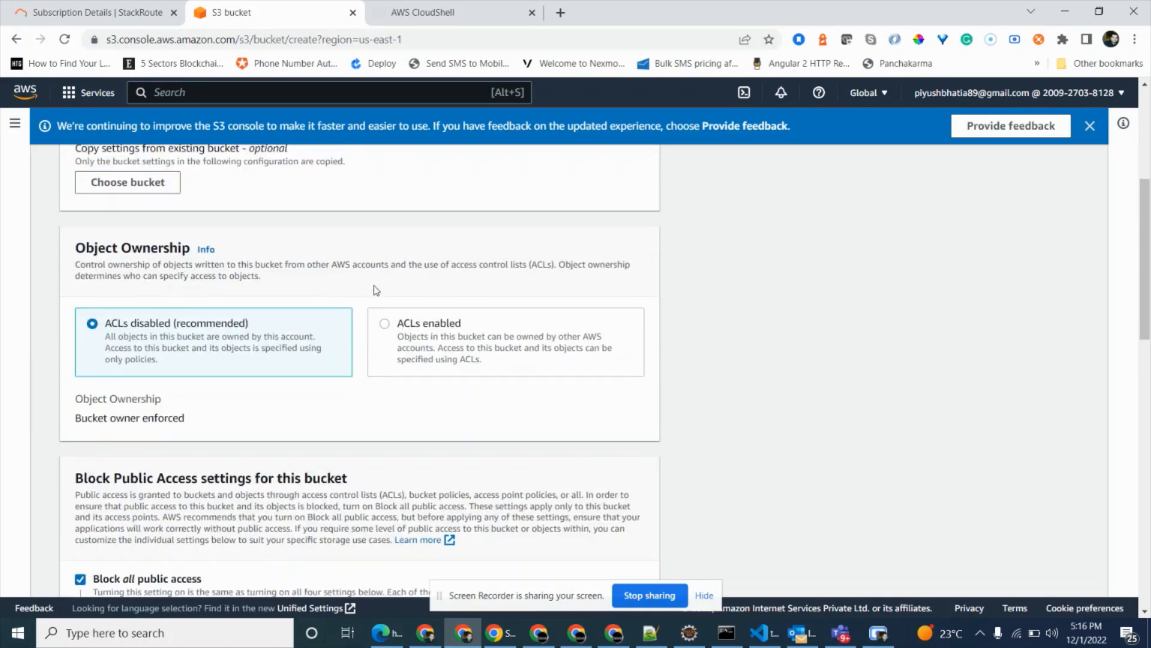
left_click(476, 338)
Turn off Block all public access, acknowledge that objects might become public, and submit the bucket for creation.
scroll(476, 338, "down", 5)
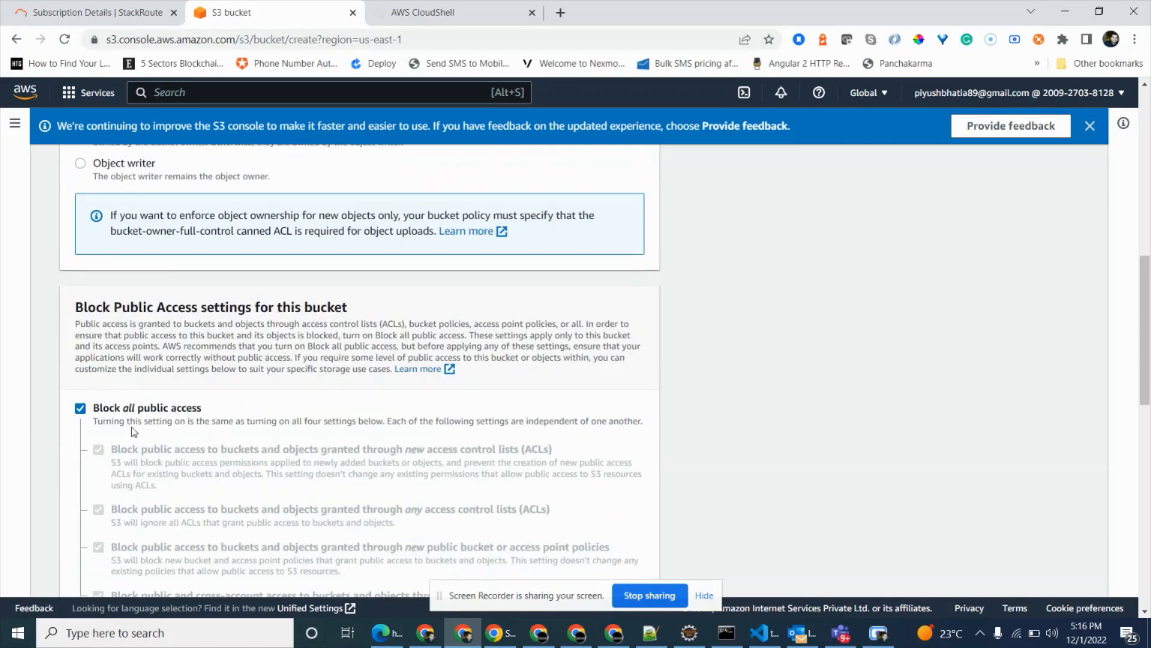
left_click(81, 407)
scroll(232, 430, "down", 3)
scroll(212, 455, "down", 3)
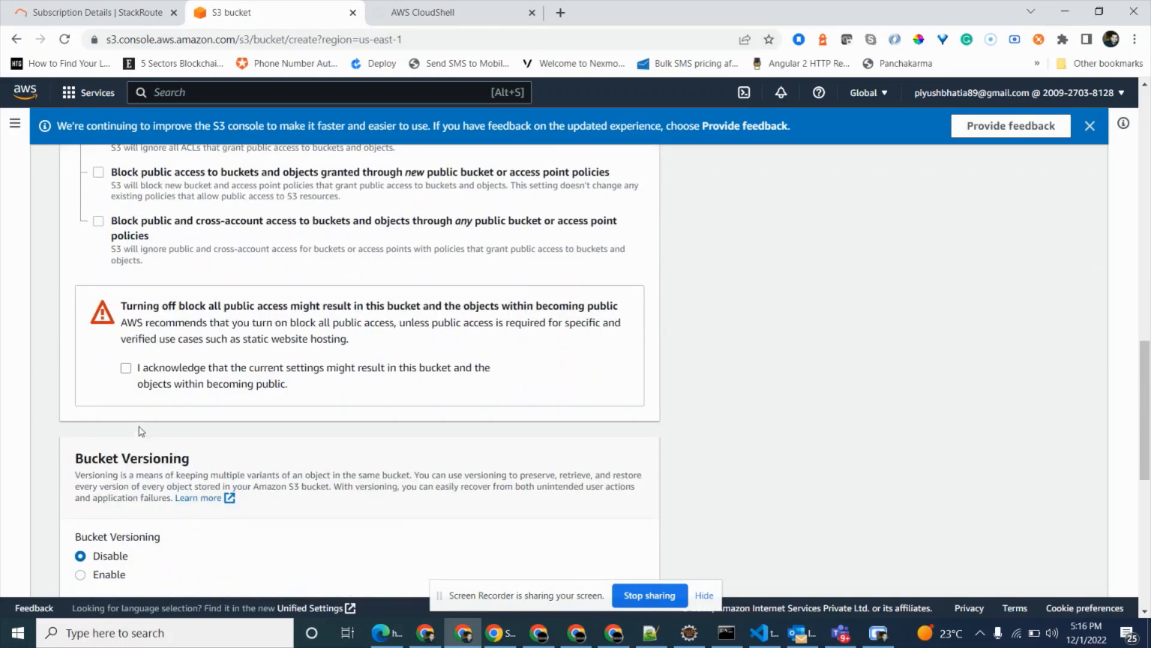
left_click(126, 367)
scroll(268, 441, "down", 8)
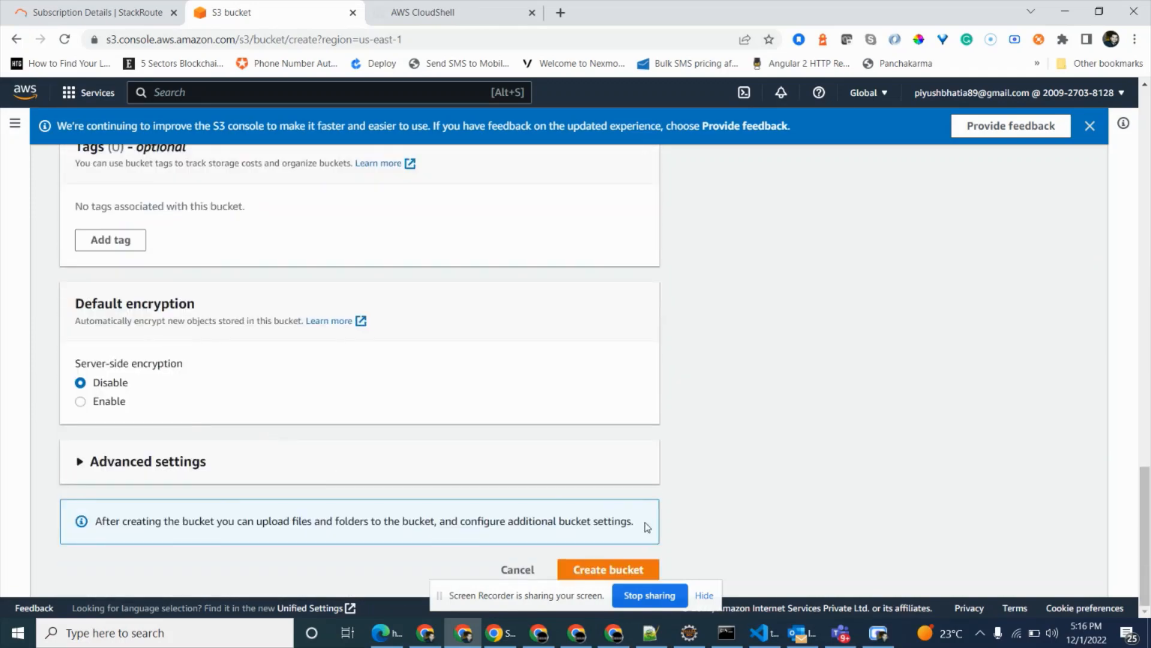
left_click(638, 571)
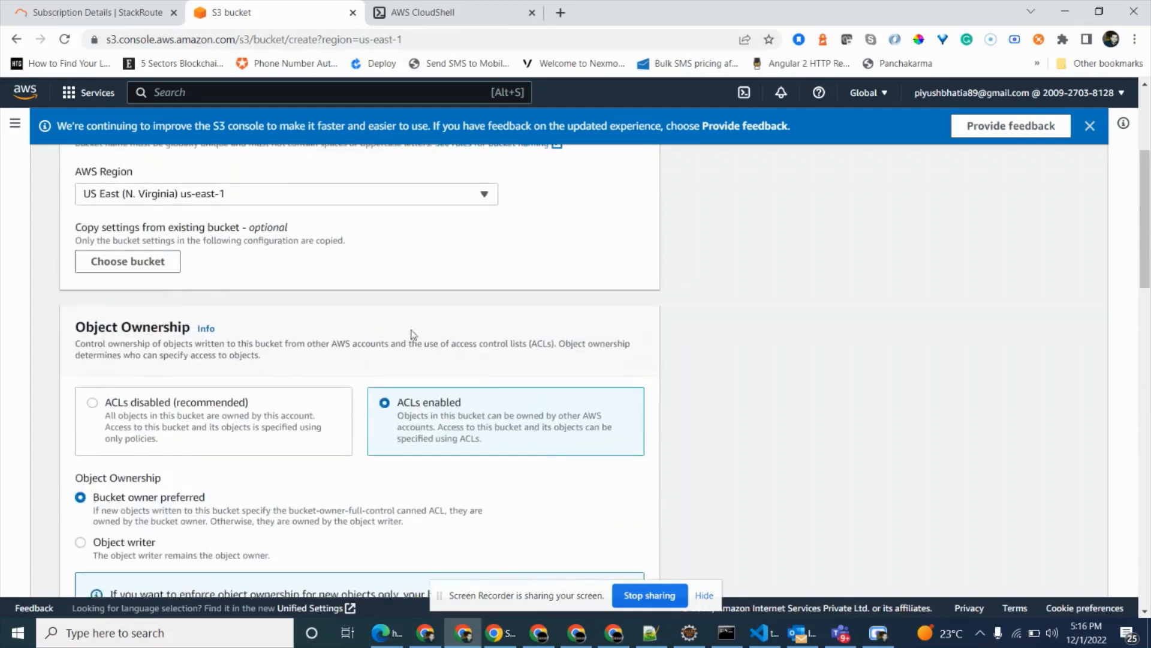
Change the bucket name to demo-artifact-bucket12 and create the bucket.
left_click(227, 335)
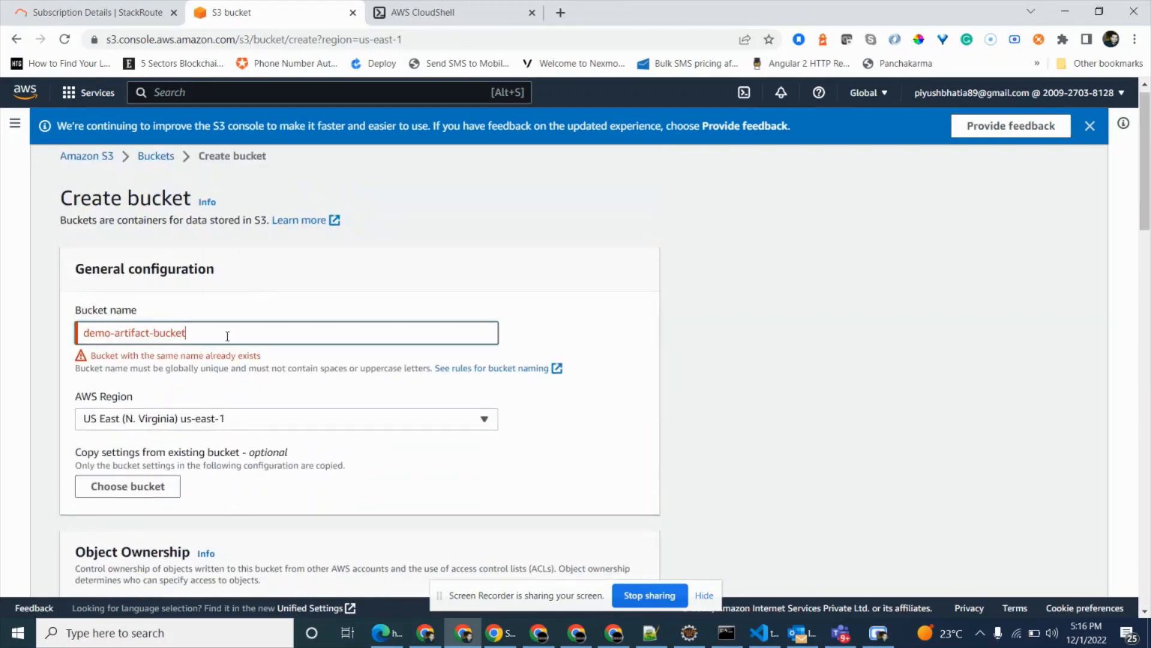
type("12")
scroll(519, 370, "down", 10)
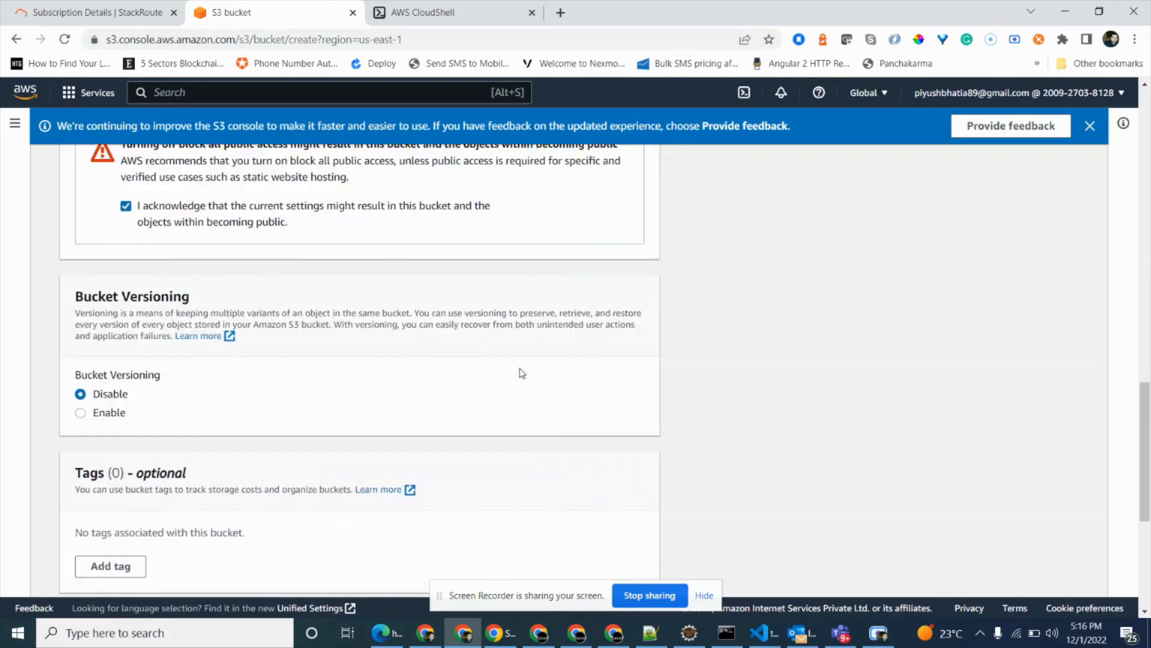
left_click(593, 563)
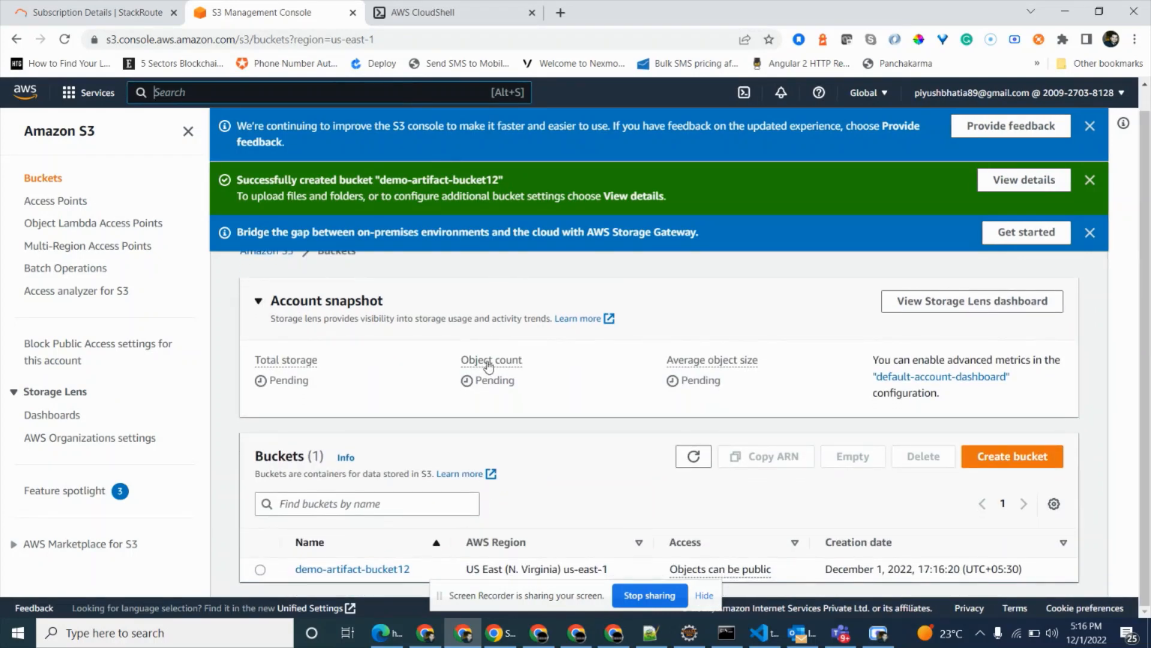
Search the AWS services for Codecommit and open CodeCommit.
type("Codecommit")
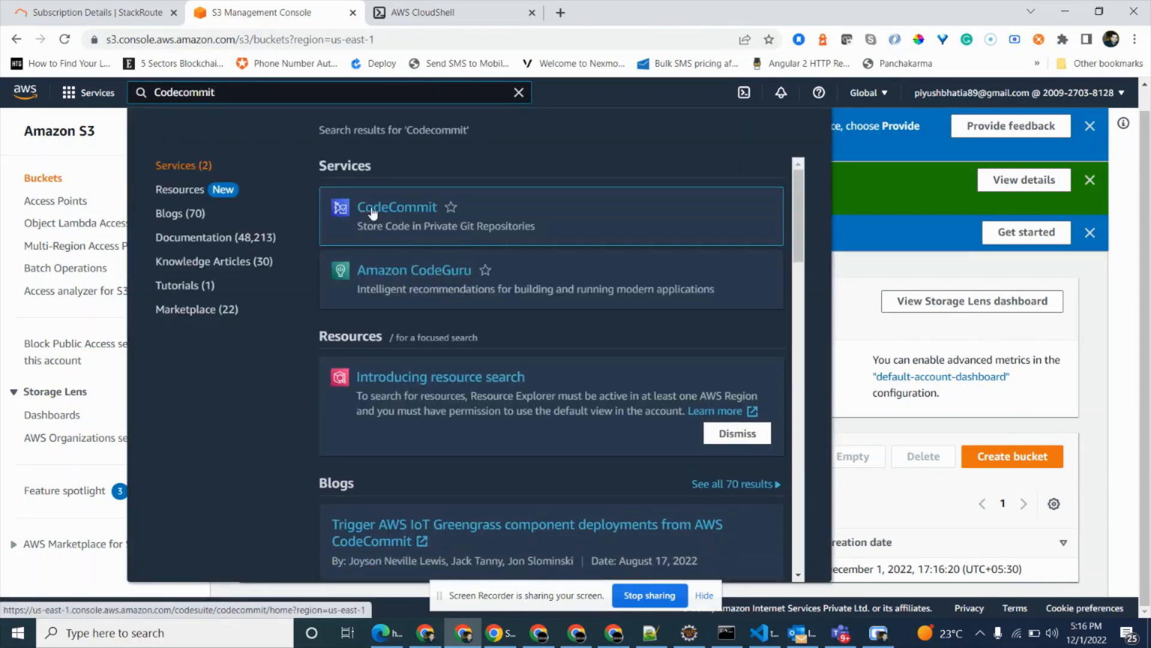
left_click(373, 208)
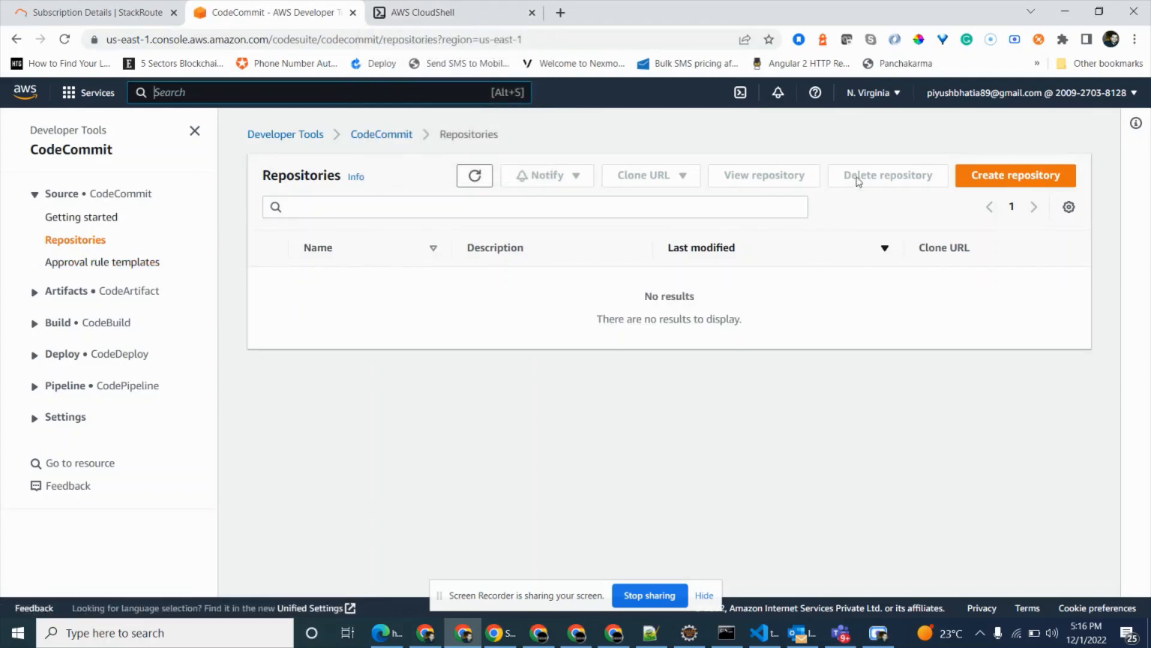
Create a CodeCommit repository named demo-repo.
left_click(981, 186)
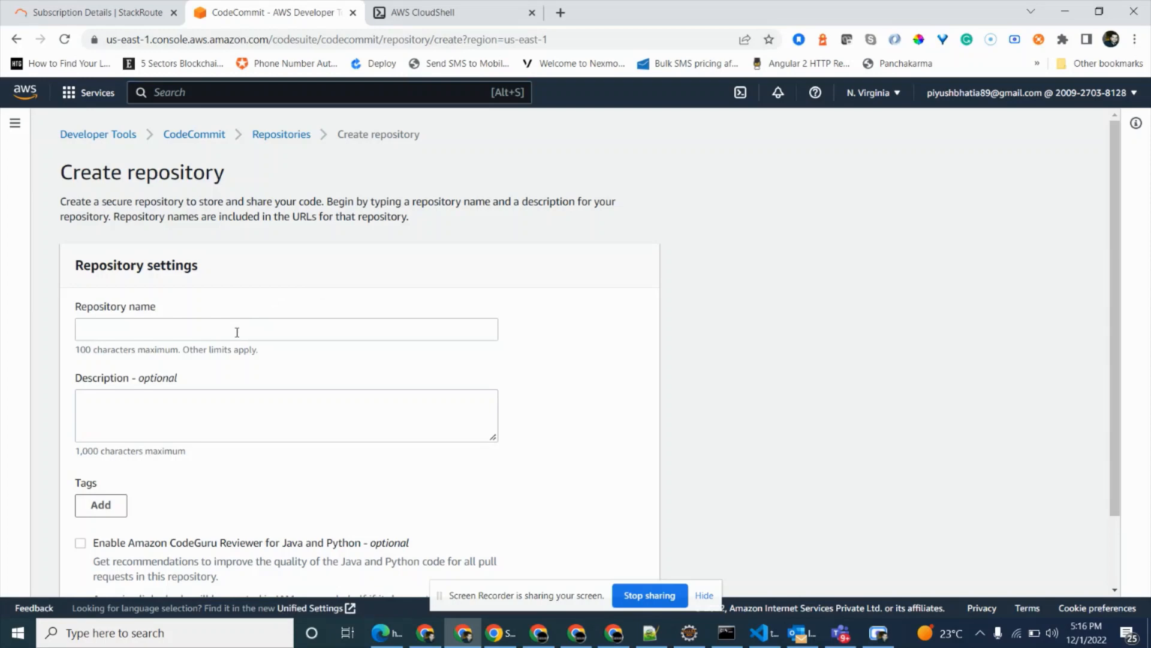
left_click(237, 332)
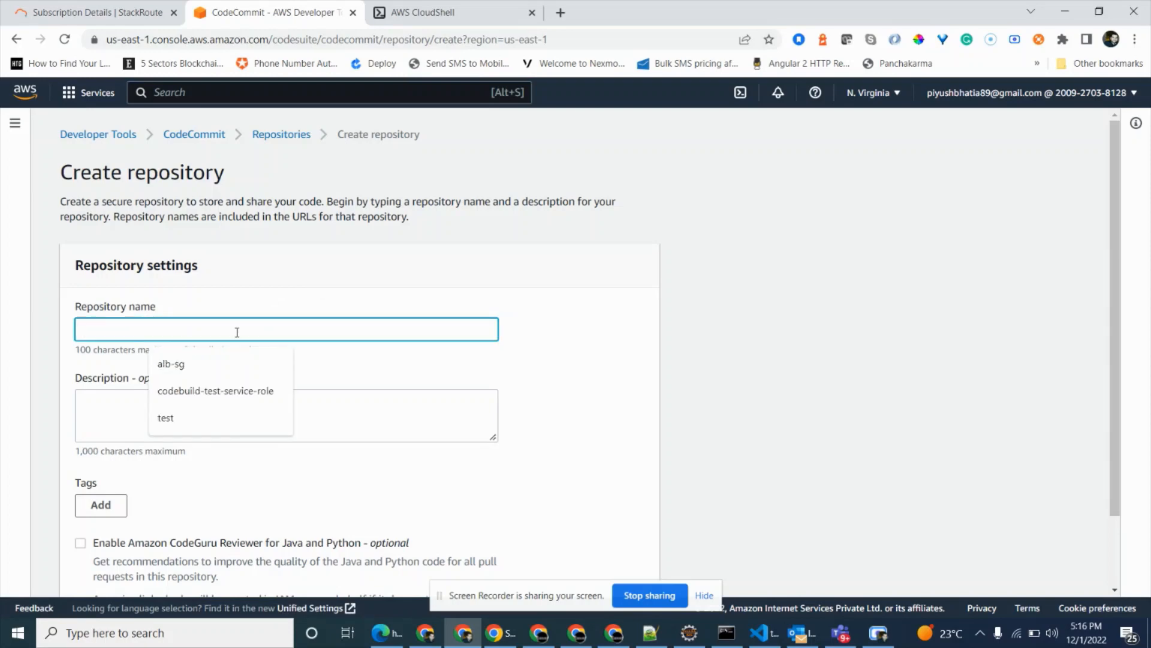
type("demo-r")
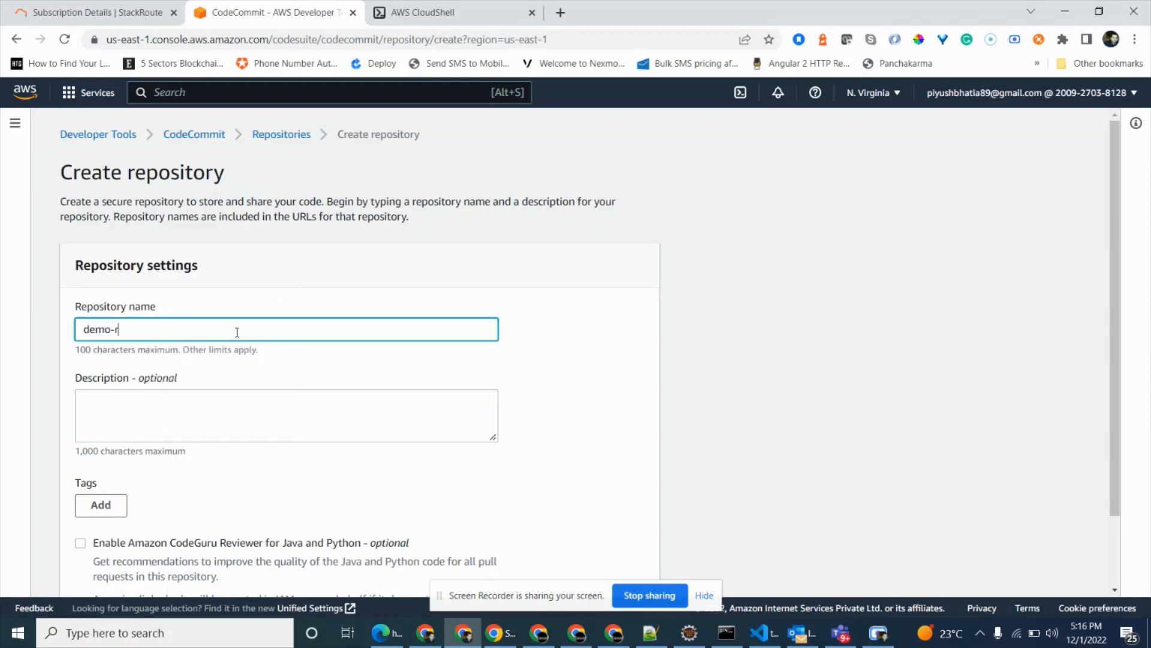
type("epo")
scroll(580, 512, "down", 1)
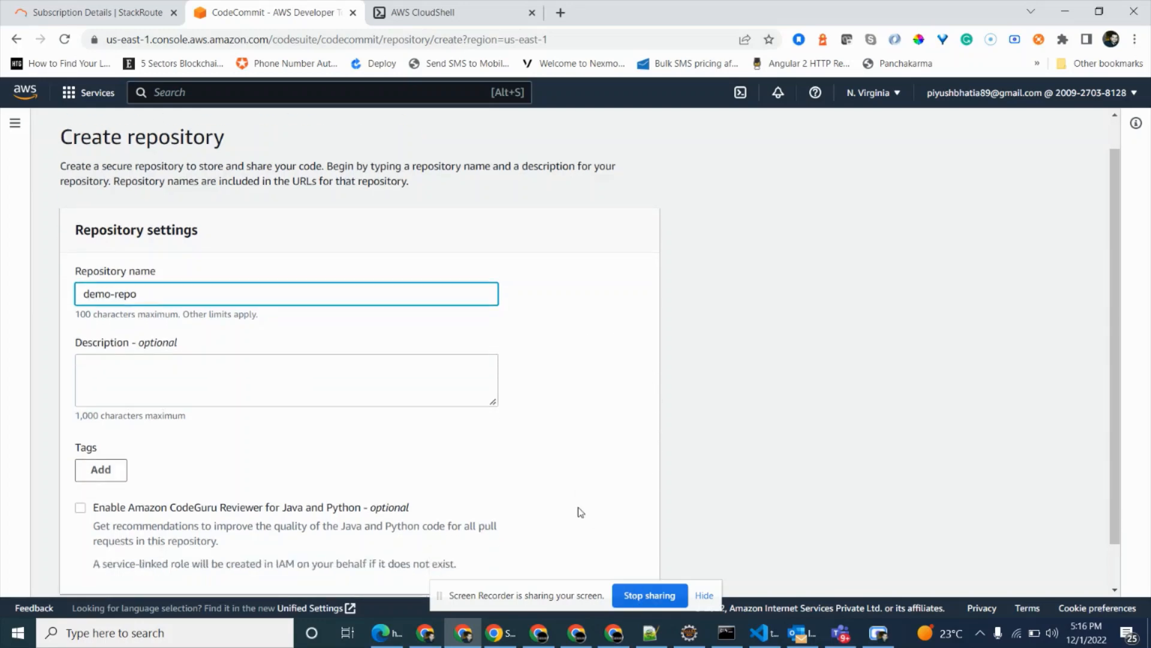
scroll(580, 511, "down", 1)
left_click(625, 567)
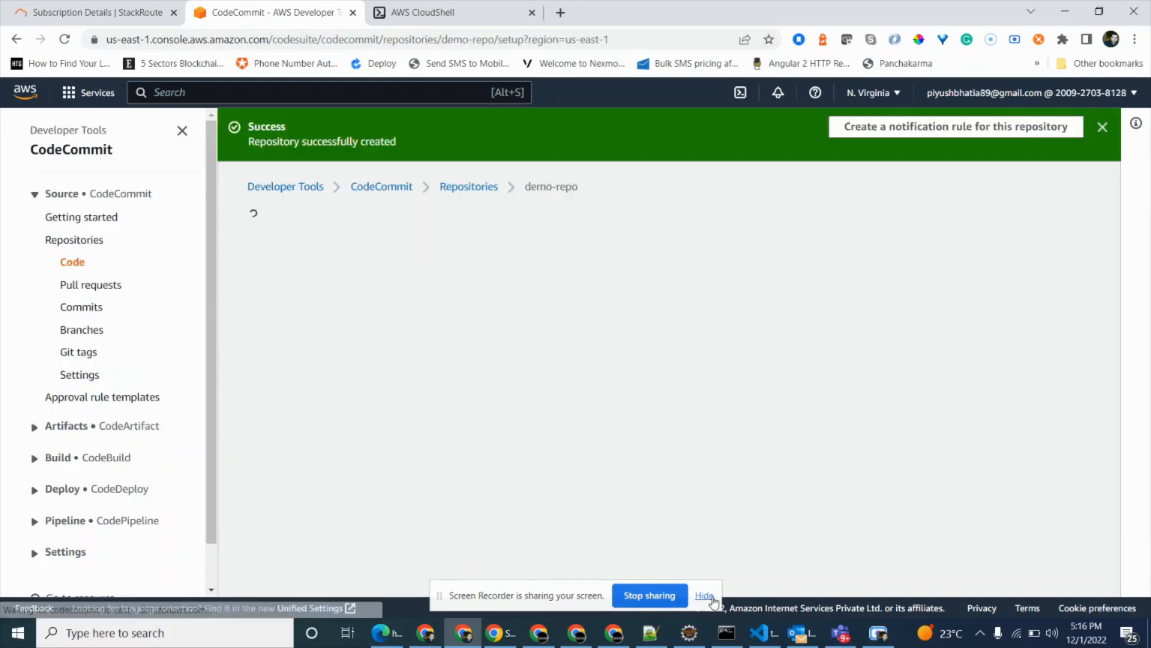
Review the HTTPS connection steps for demo-repo and highlight its git clone command.
left_click(712, 598)
scroll(422, 371, "down", 4)
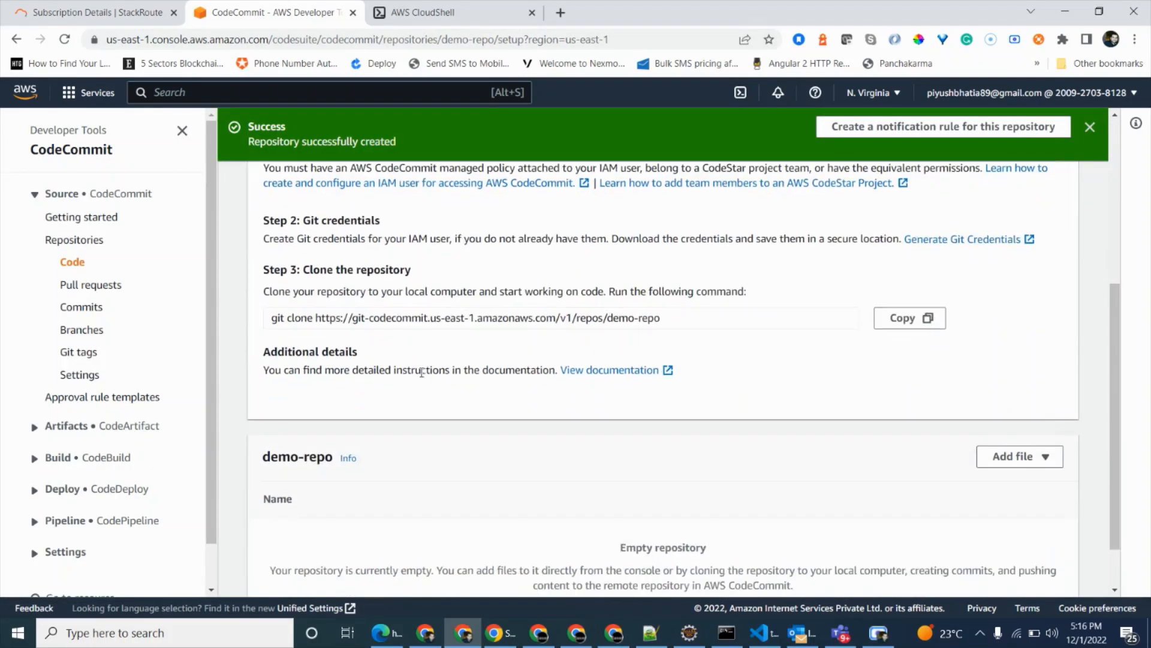
scroll(422, 372, "up", 3)
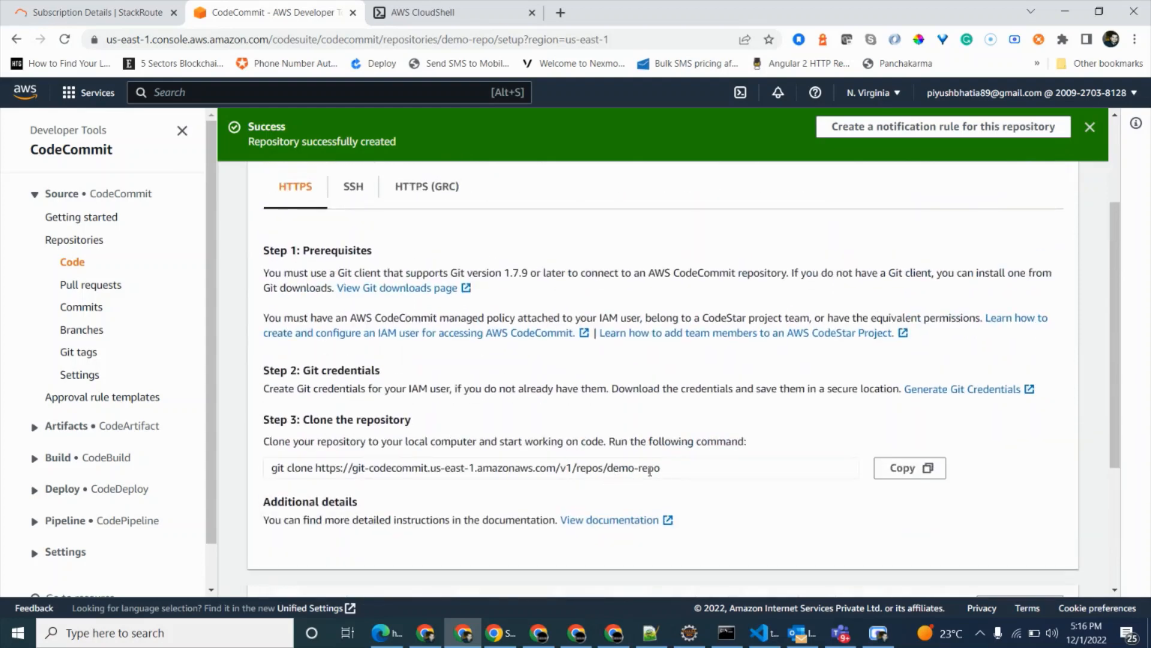
left_click_drag(663, 469, 274, 453)
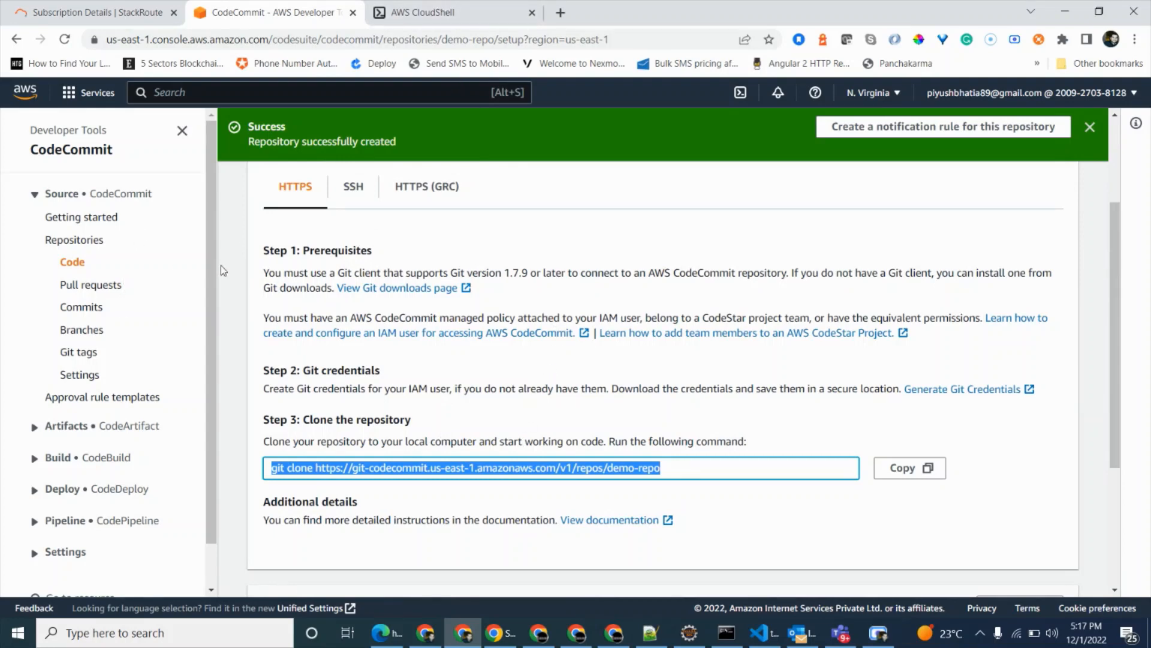
Search the AWS services for roles and open the IAM Roles page.
left_click(276, 88)
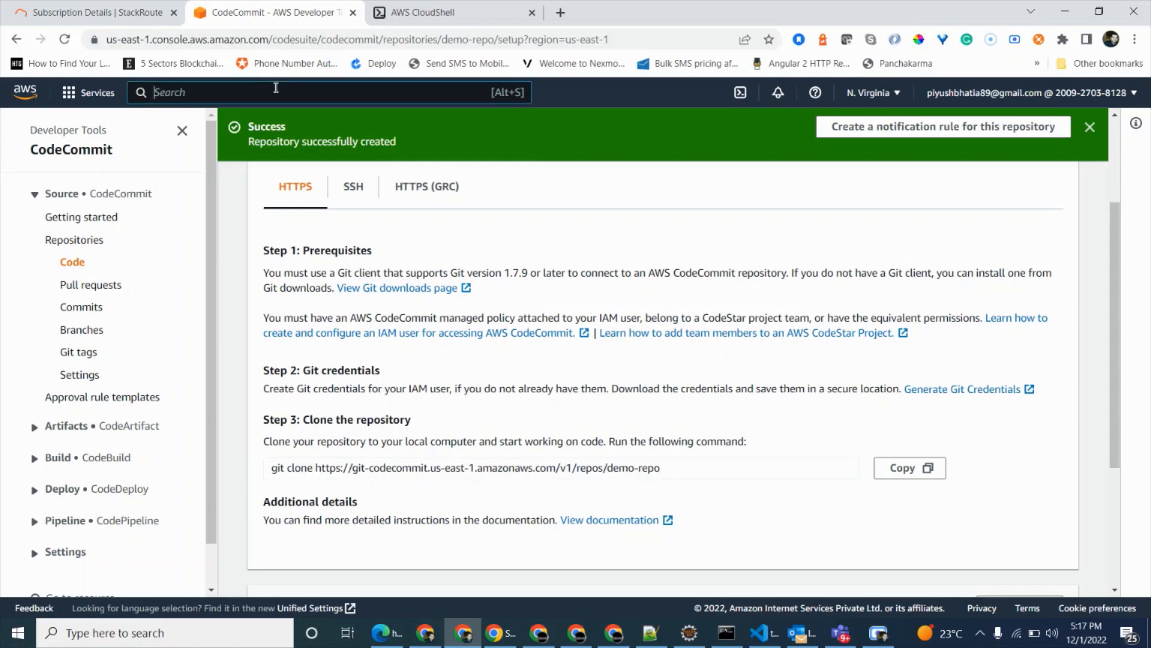
type("rol")
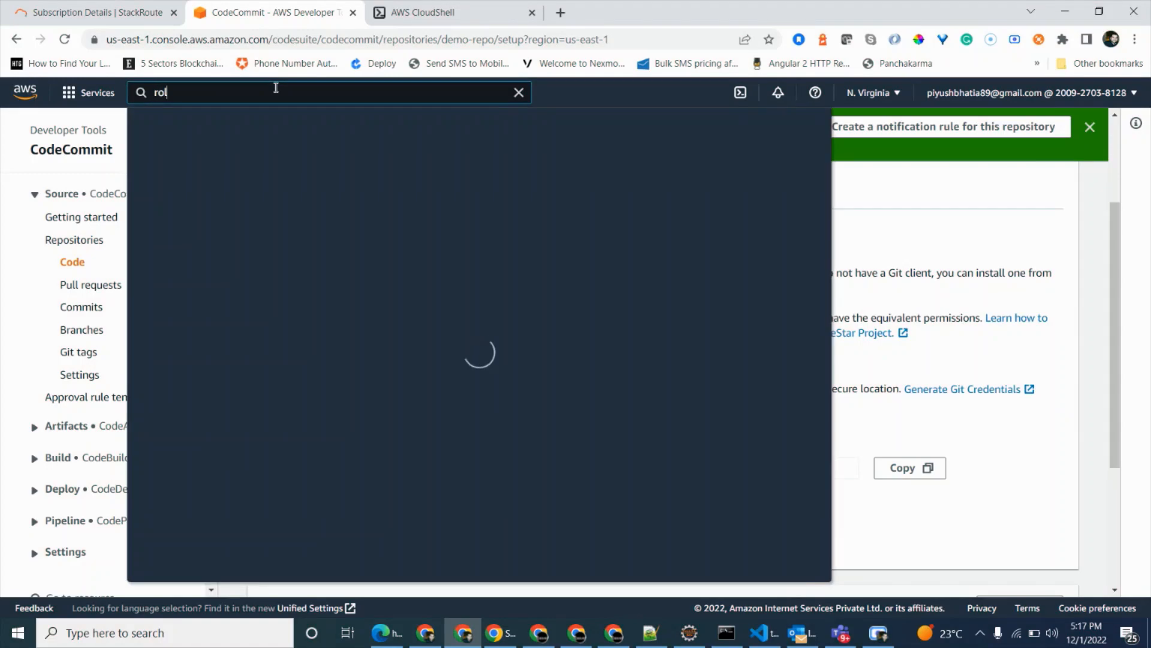
type("es")
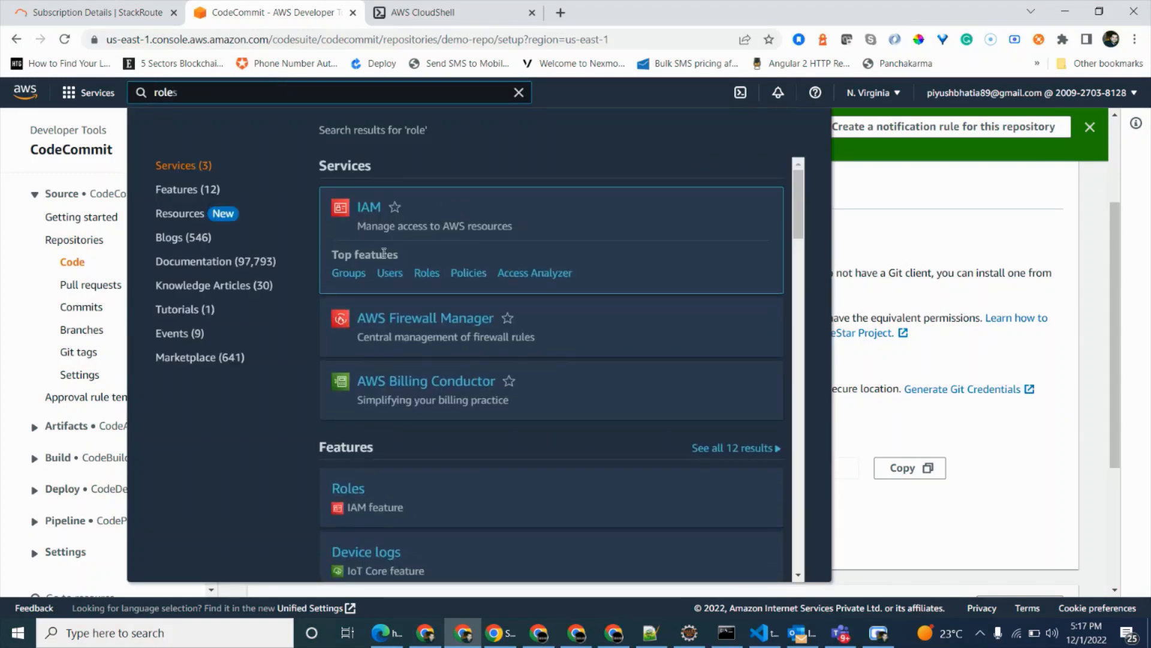
left_click(422, 278)
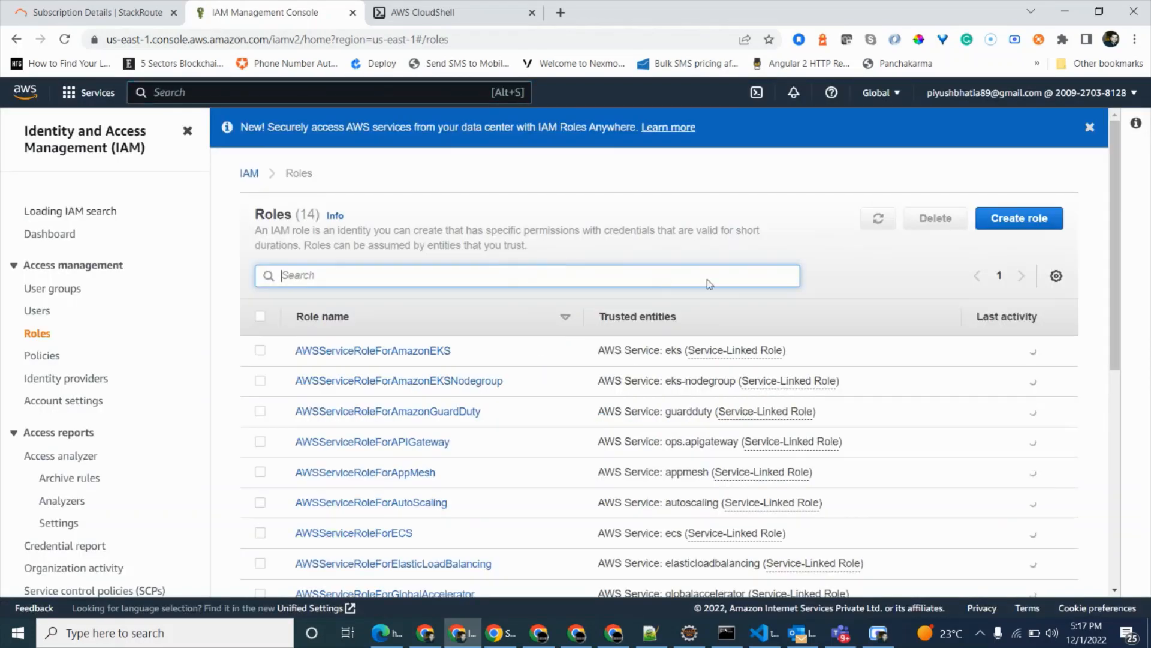
Start a new IAM role for an AWS service with the CloudFormation use case and continue to its permissions.
left_click(1042, 226)
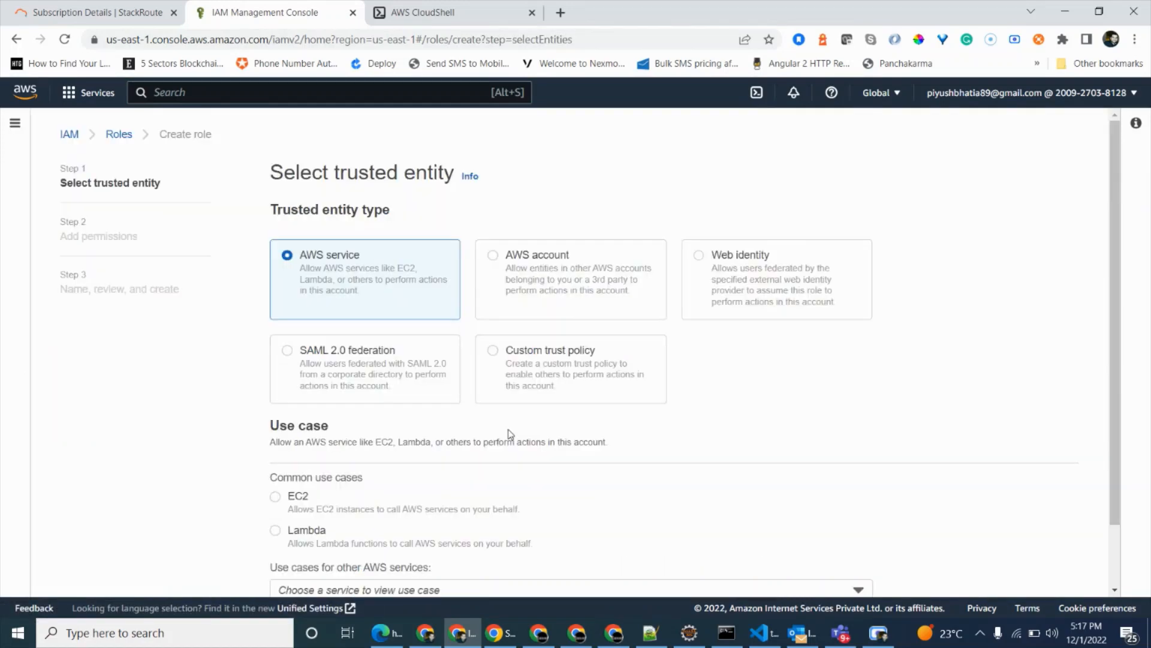
scroll(383, 542, "down", 2)
left_click(382, 522)
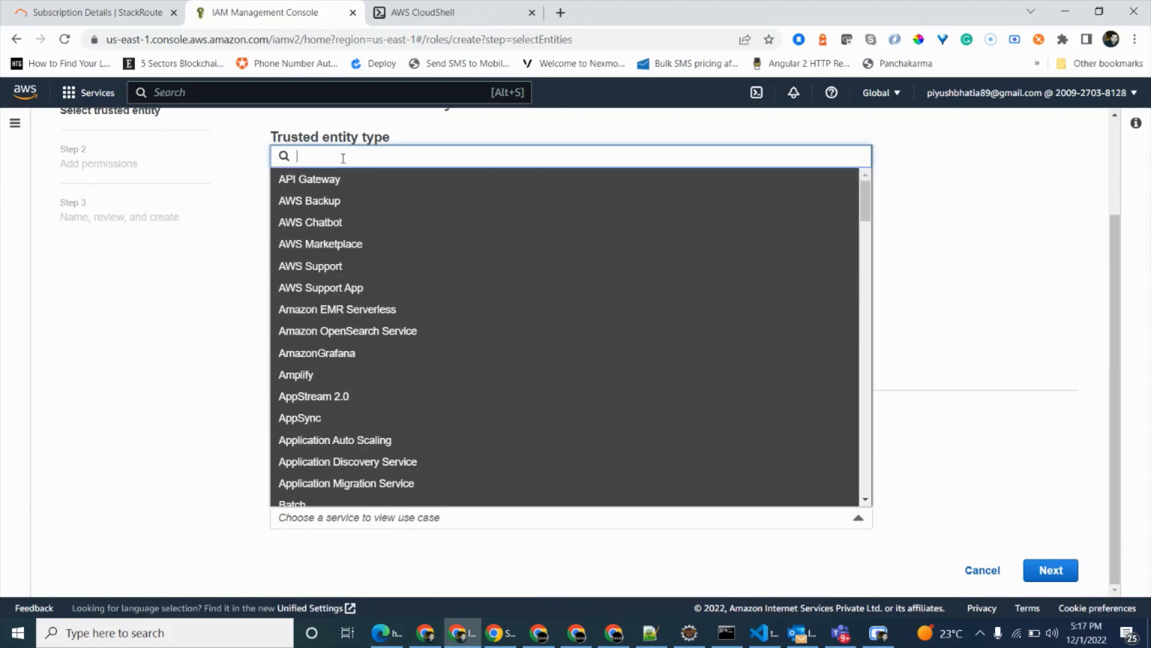
type("cloudfo")
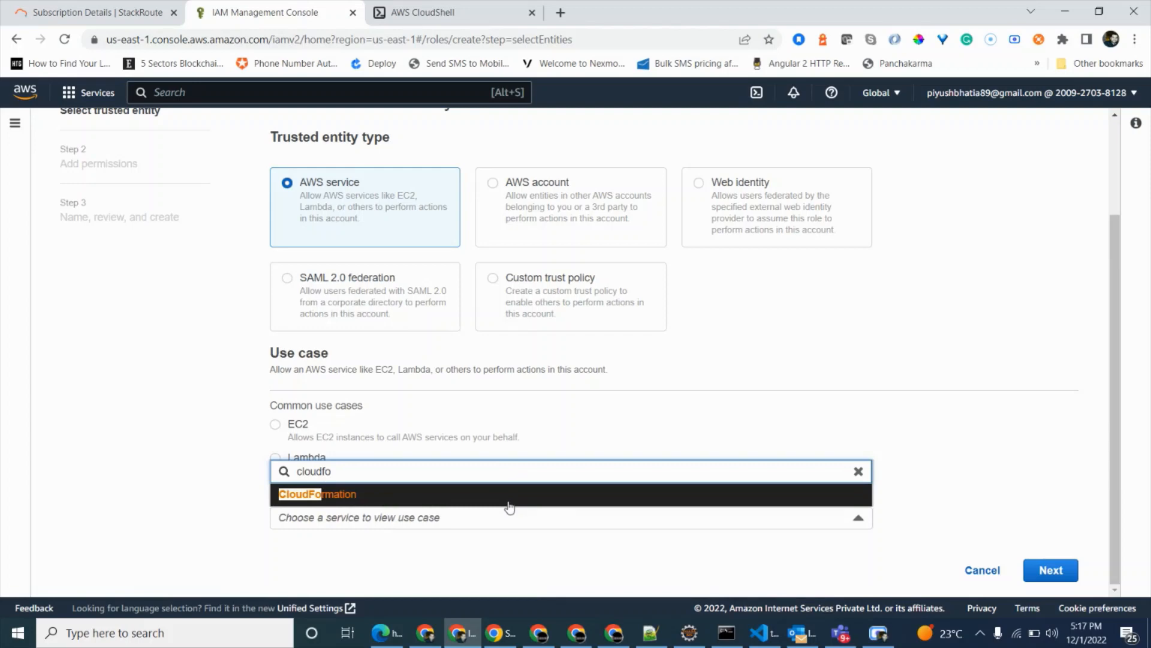
left_click(358, 496)
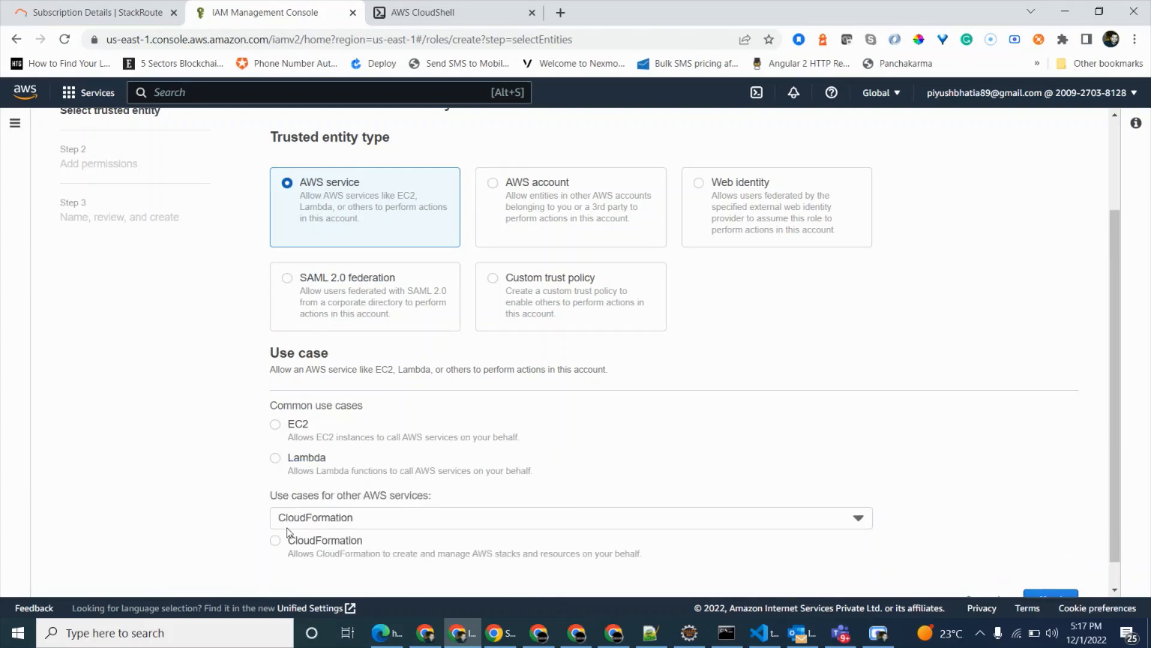
scroll(288, 531, "down", 1)
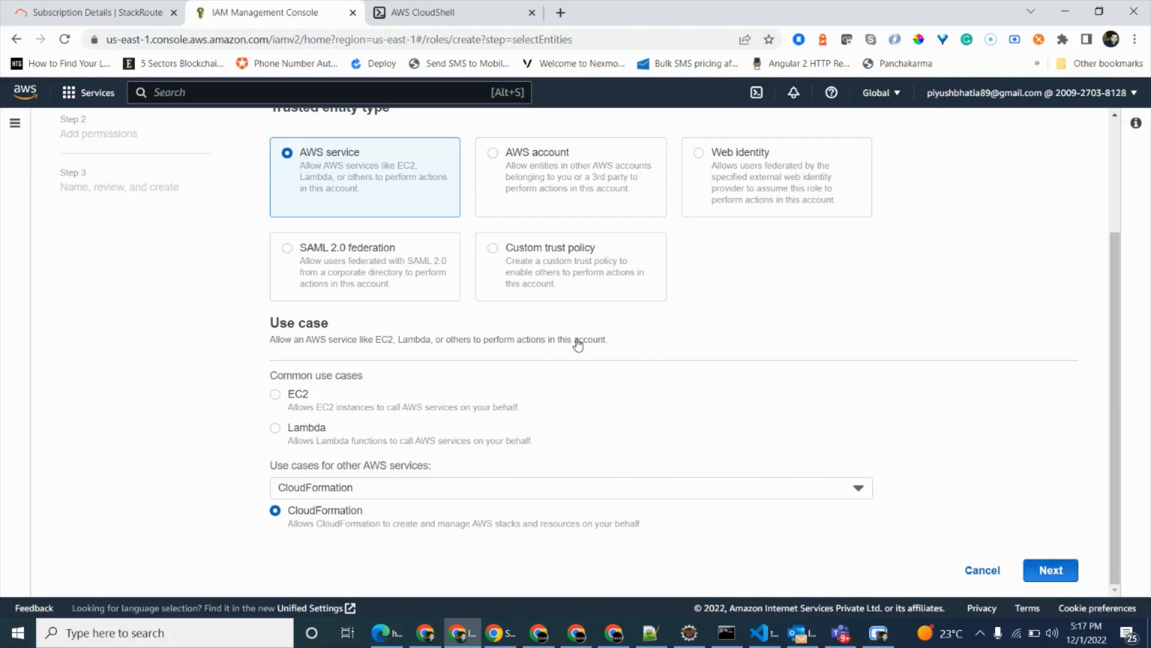
Filter the permissions policies by IAMFull, select IAMFullAccess for the role, and remove the filter.
left_click(585, 179)
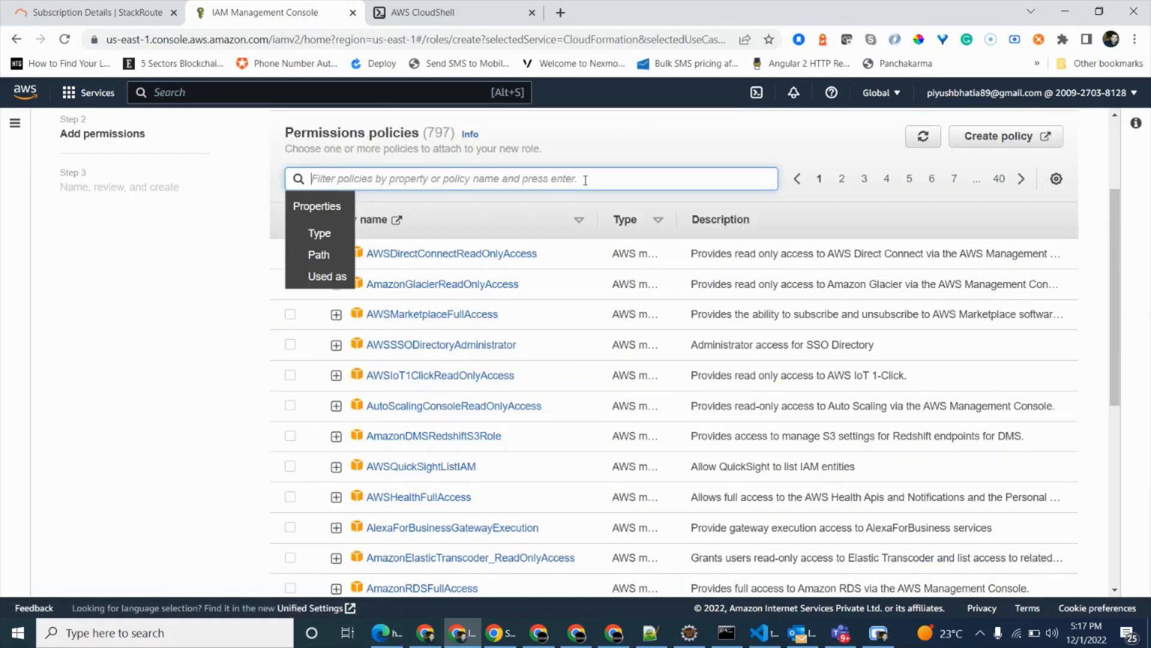
type("IAM")
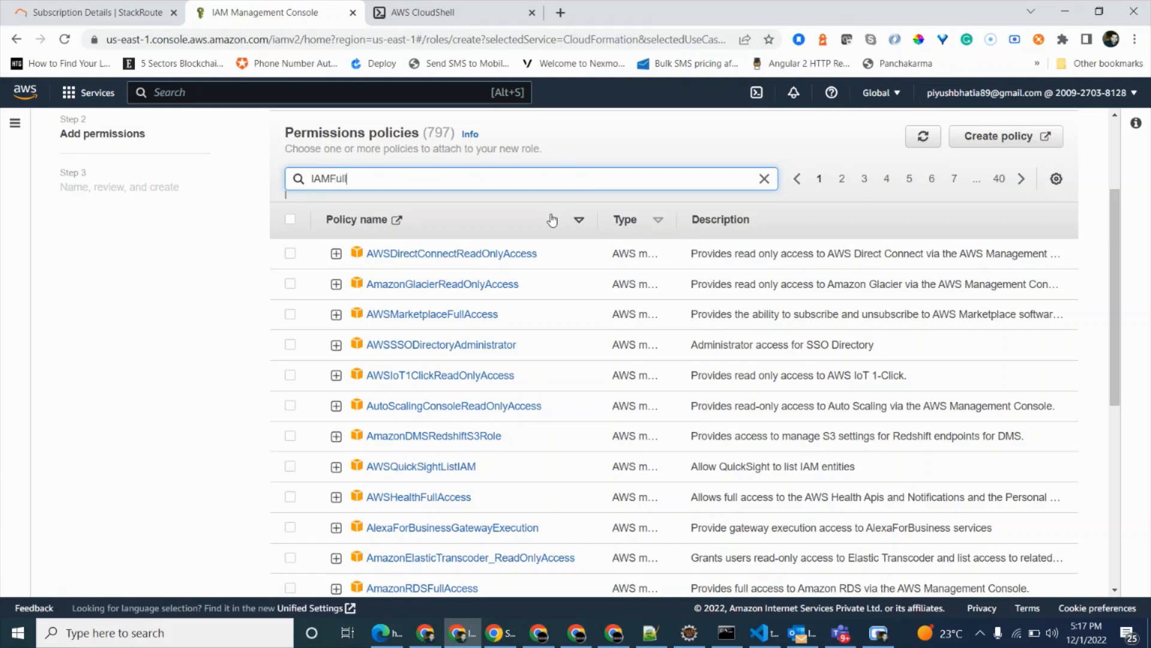
type("Full")
key("Return")
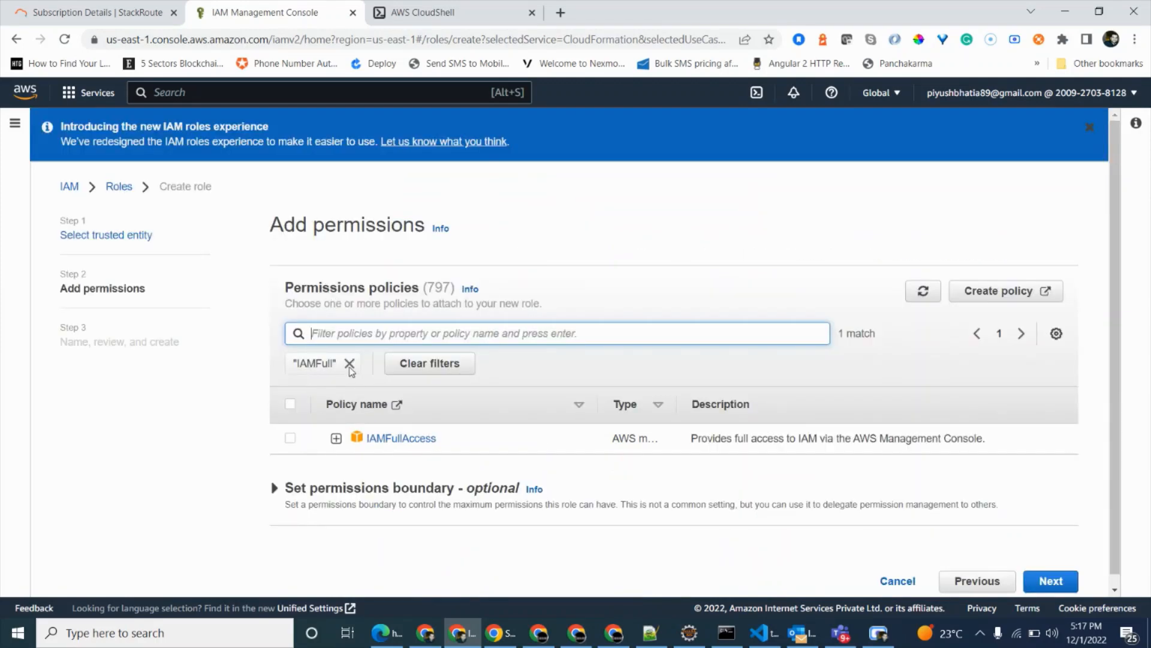
left_click(350, 364)
Filter the permissions policies by SQSFu and select AmazonSQSFullAccess for the role.
left_click(350, 333)
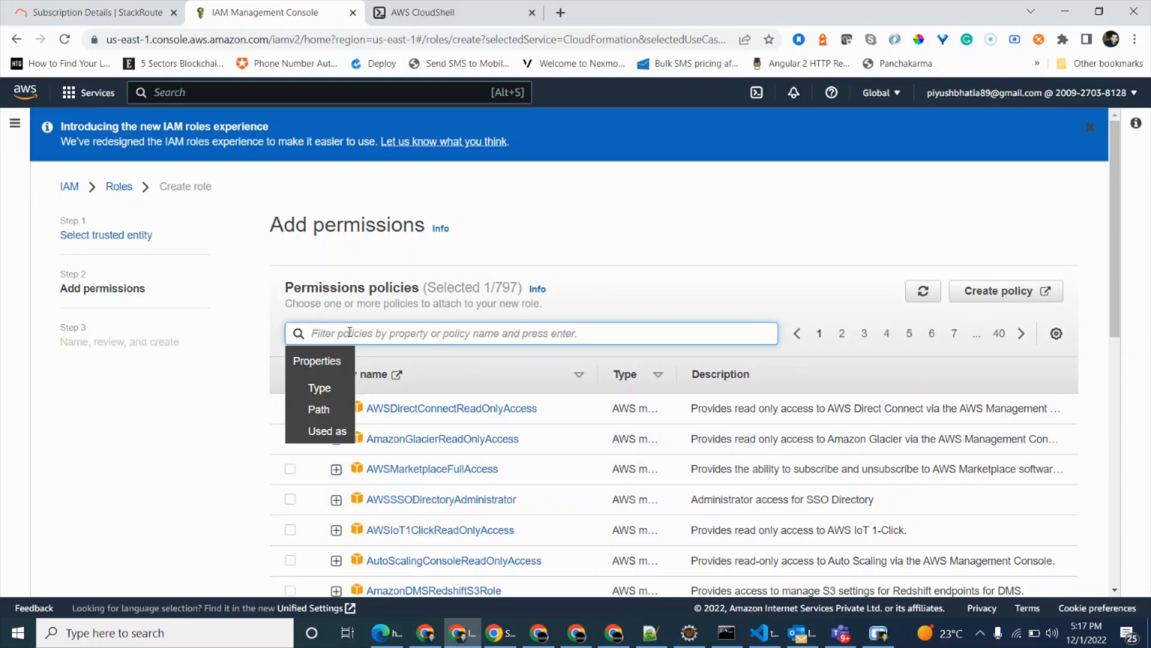
type("SQSFu")
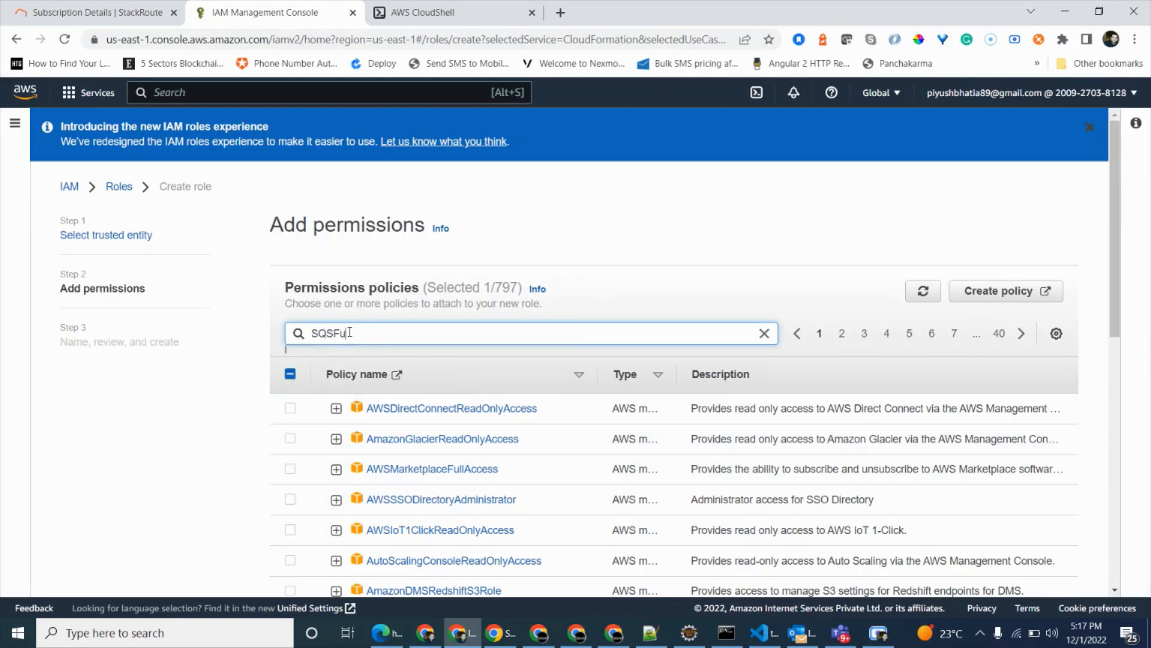
key("Return")
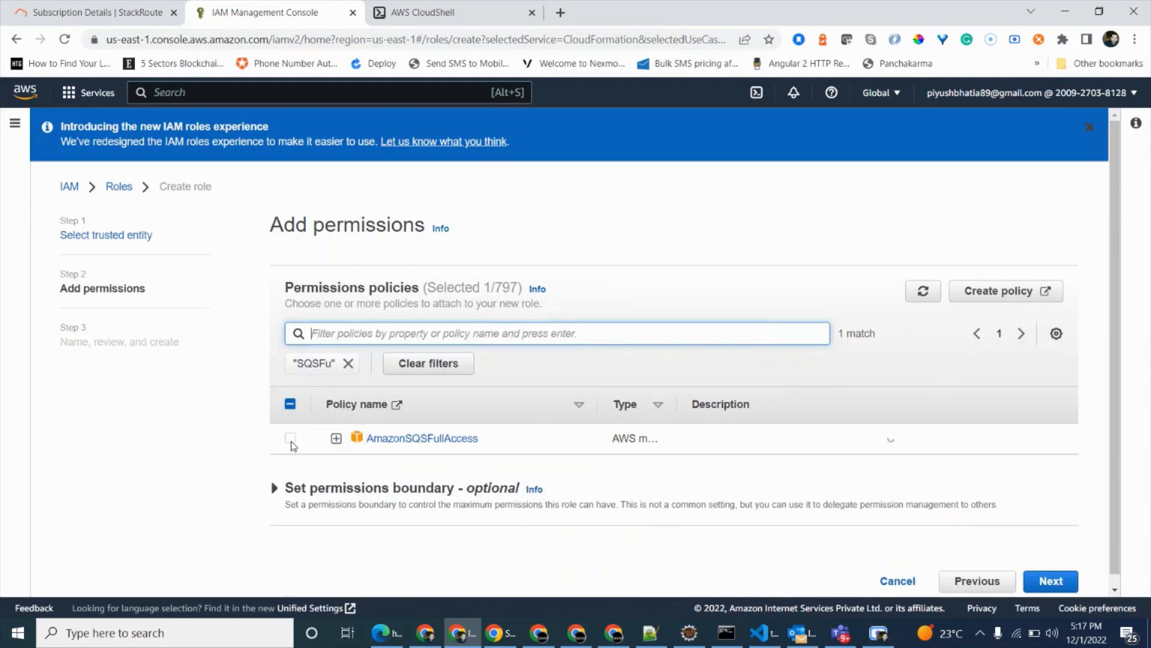
left_click(290, 438)
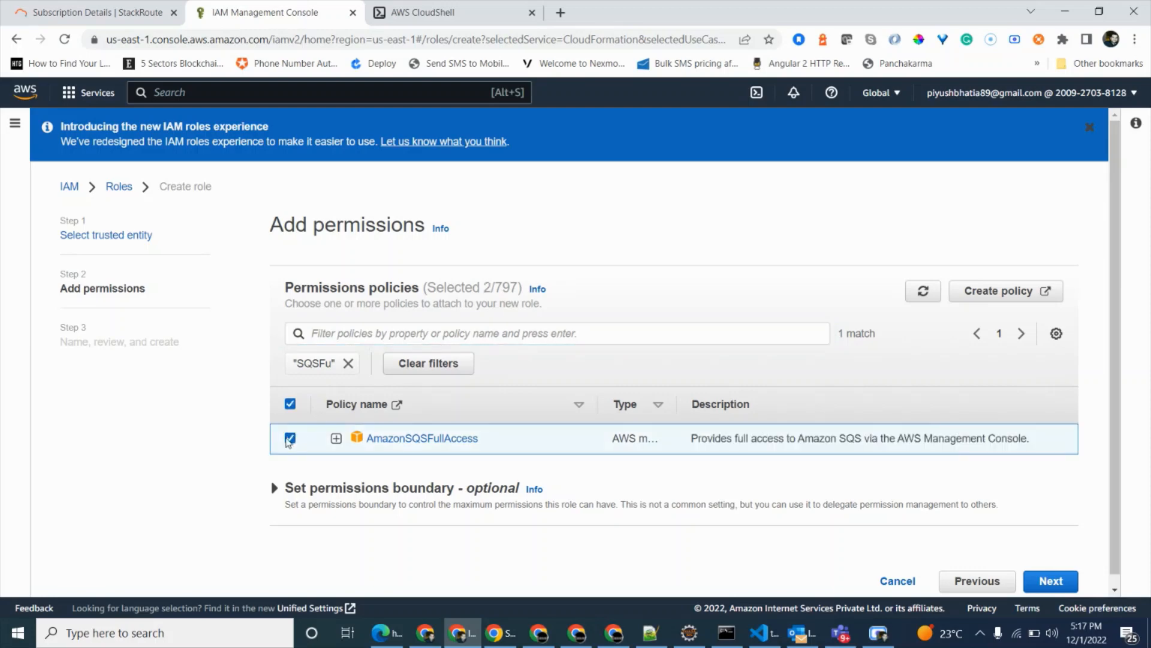
Filter the permissions policies by AWSLambda_, select AWSLambda_FullAccess for the role, and remove the filter.
left_click(344, 338)
type("A")
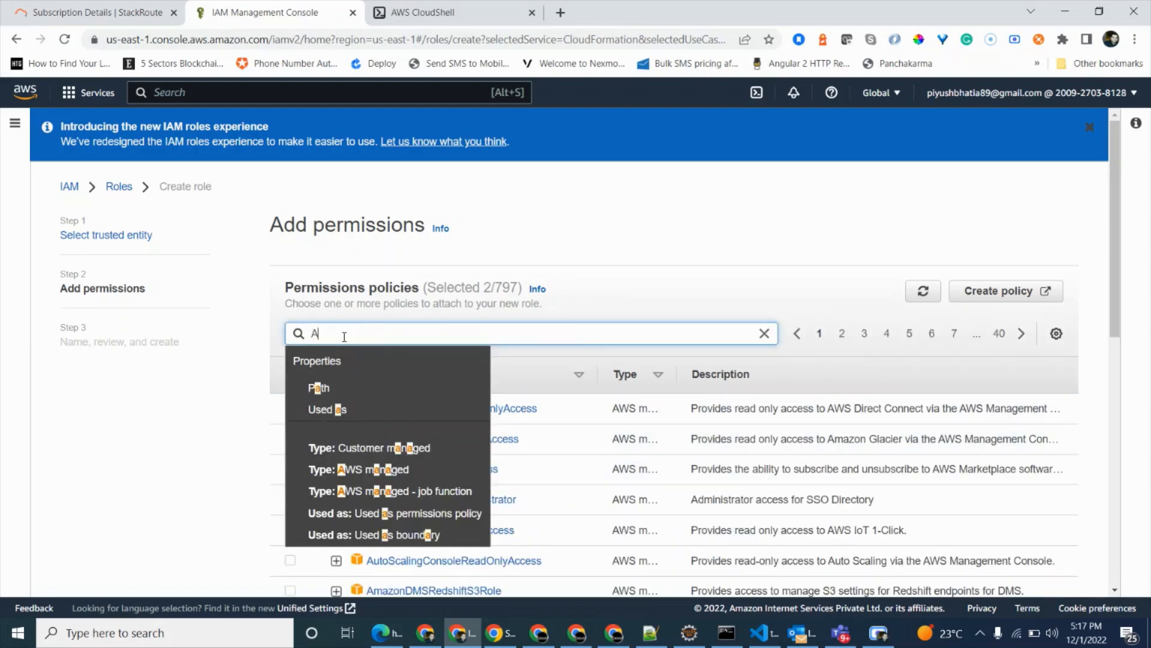
type("WSLambda_")
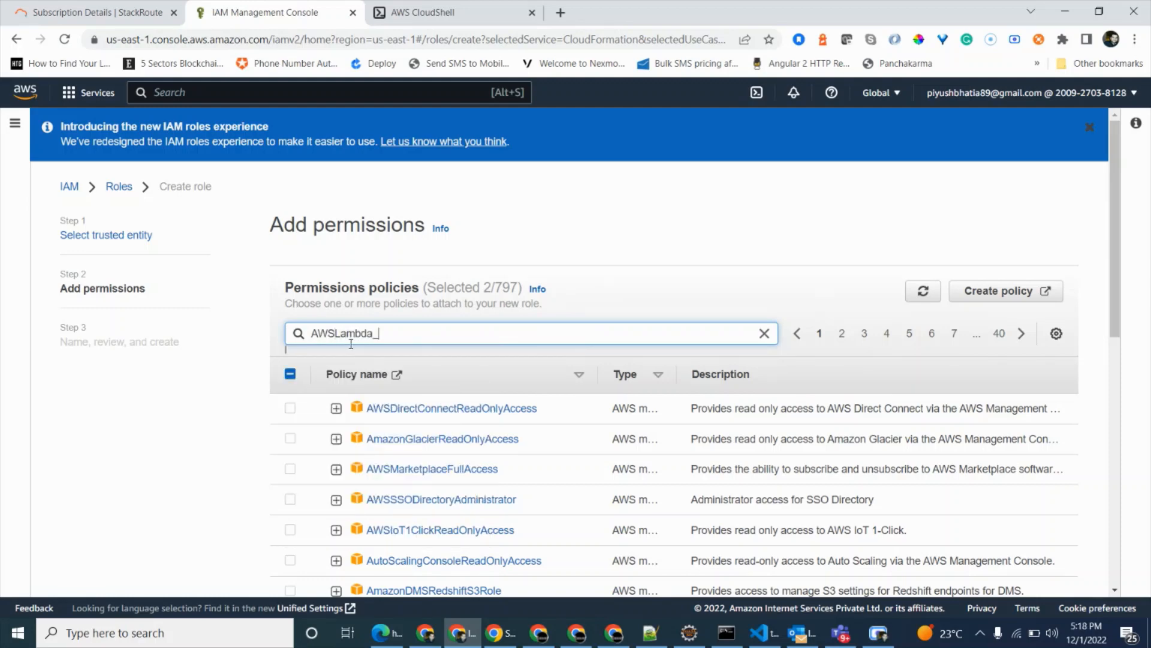
key("Return")
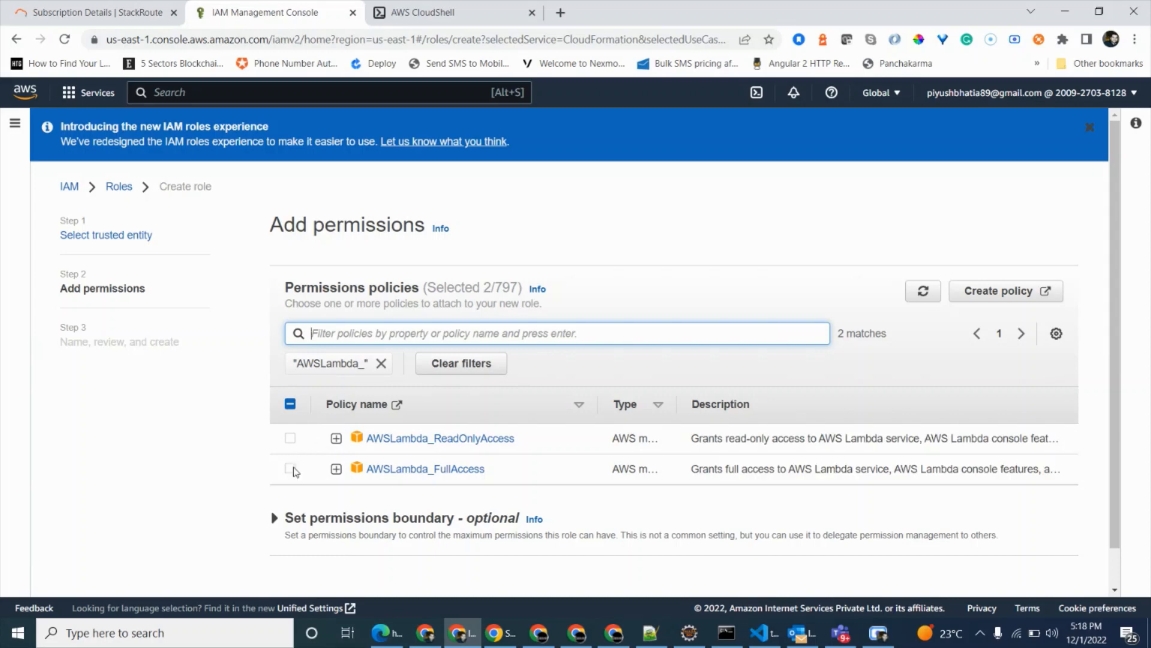
left_click(290, 468)
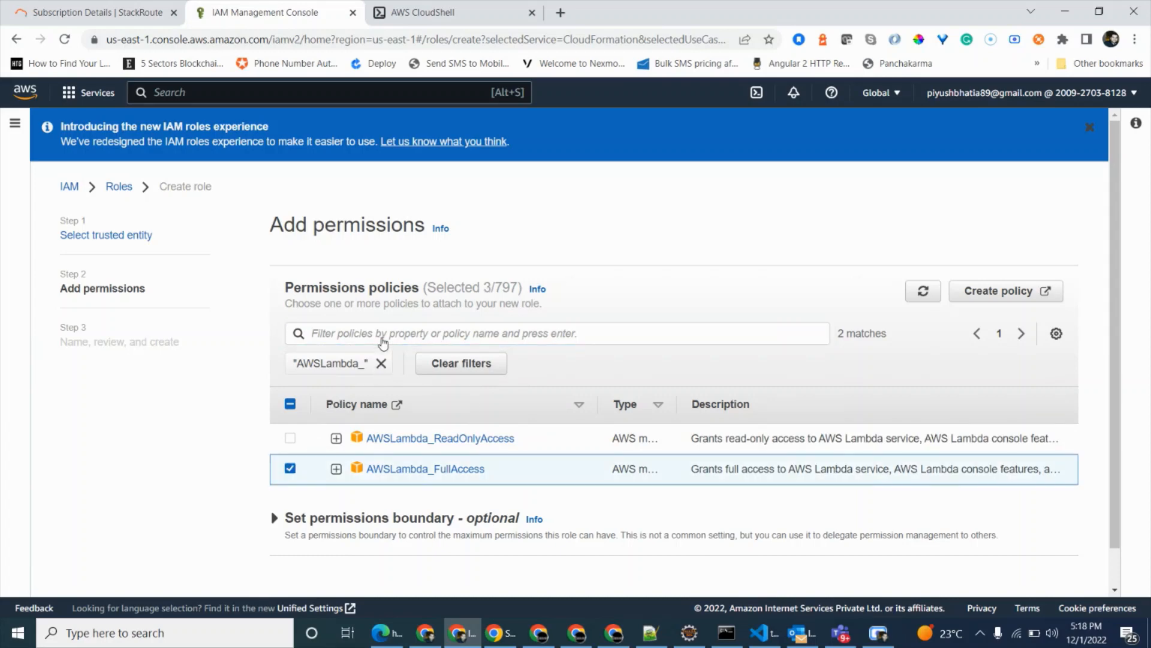
left_click(380, 363)
Filter the policies by AWSCloudfor, select AWSCloudFormationFullAccess, and continue to the role's naming and review stage.
left_click(382, 334)
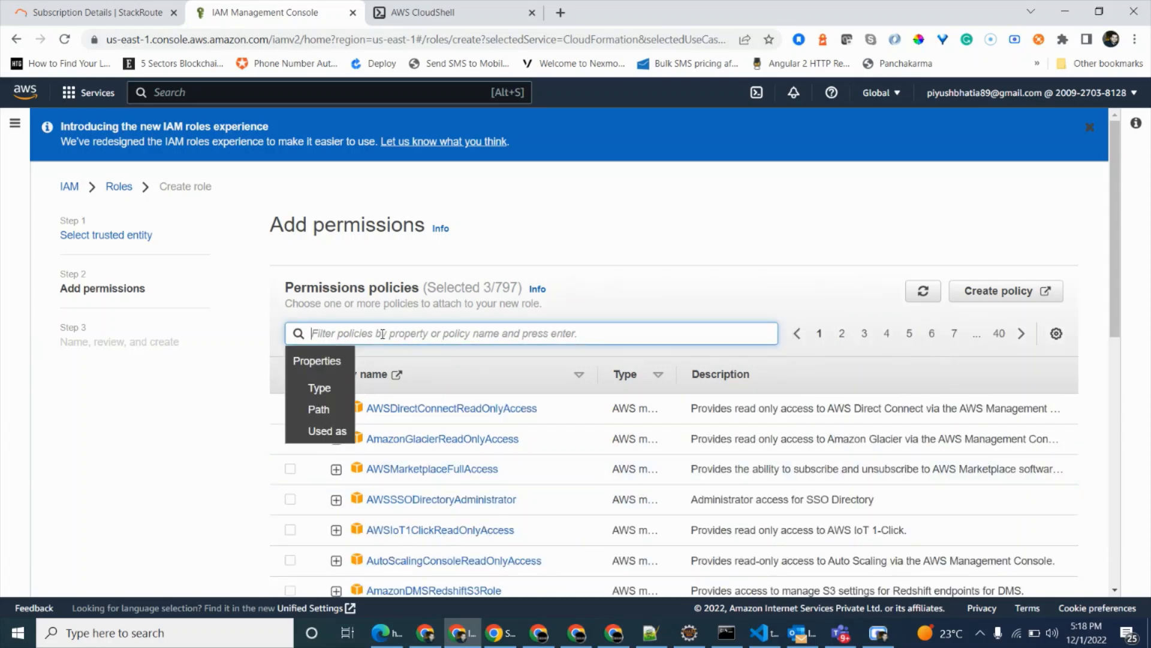
type("AWSCloudfor")
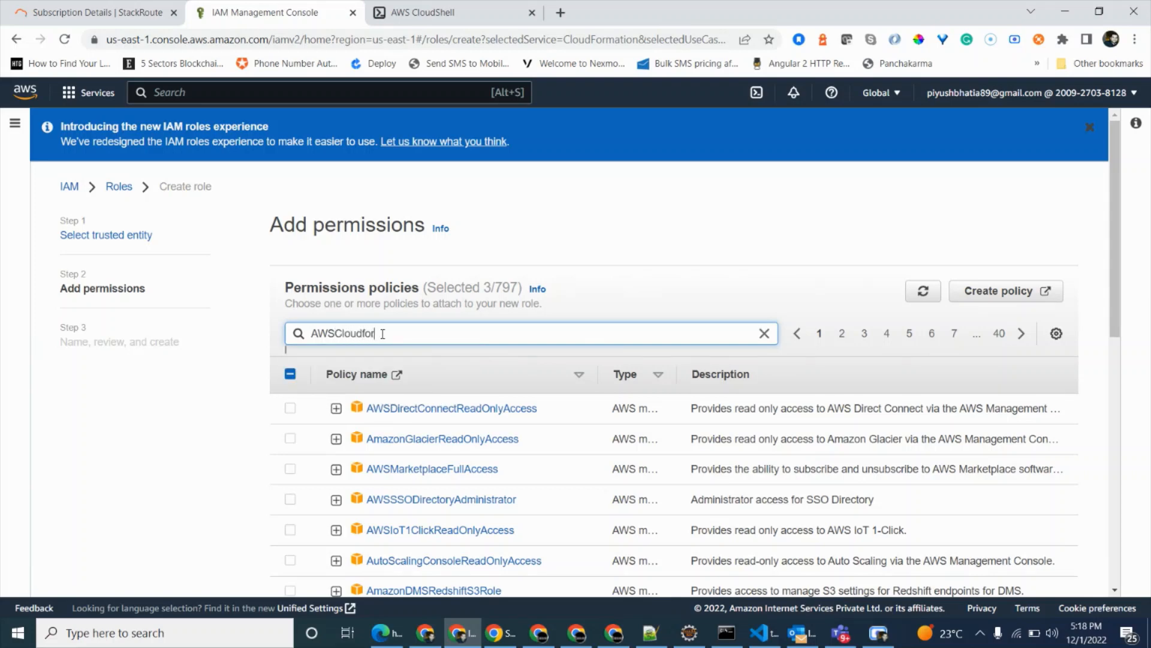
key("Return")
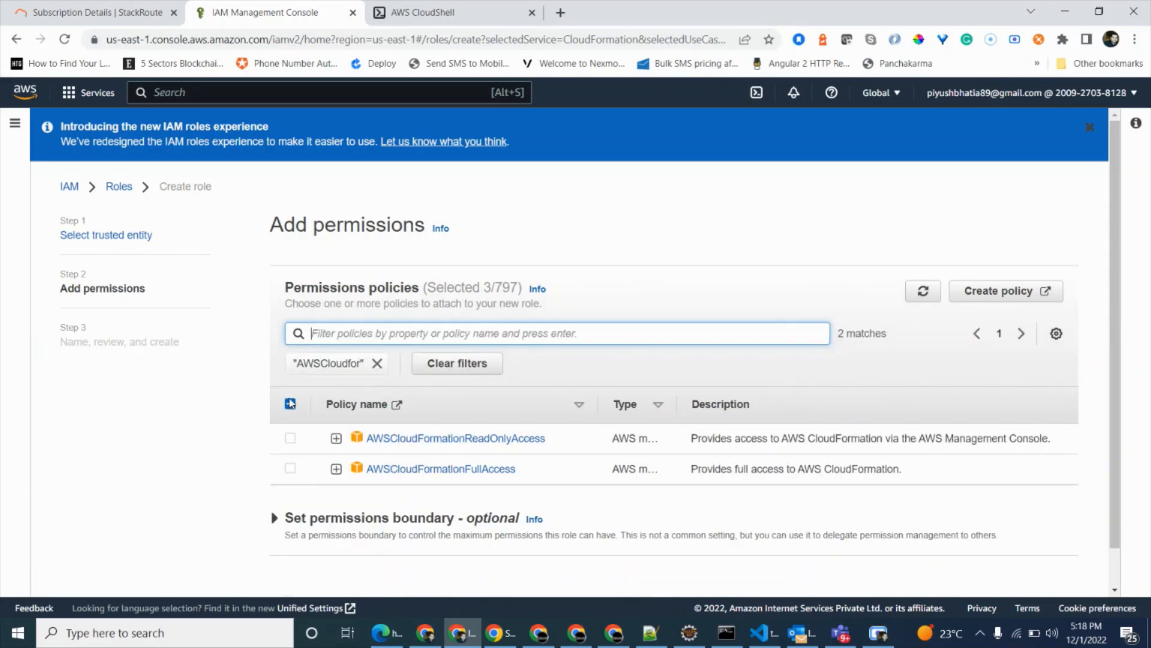
left_click(290, 469)
left_click(376, 363)
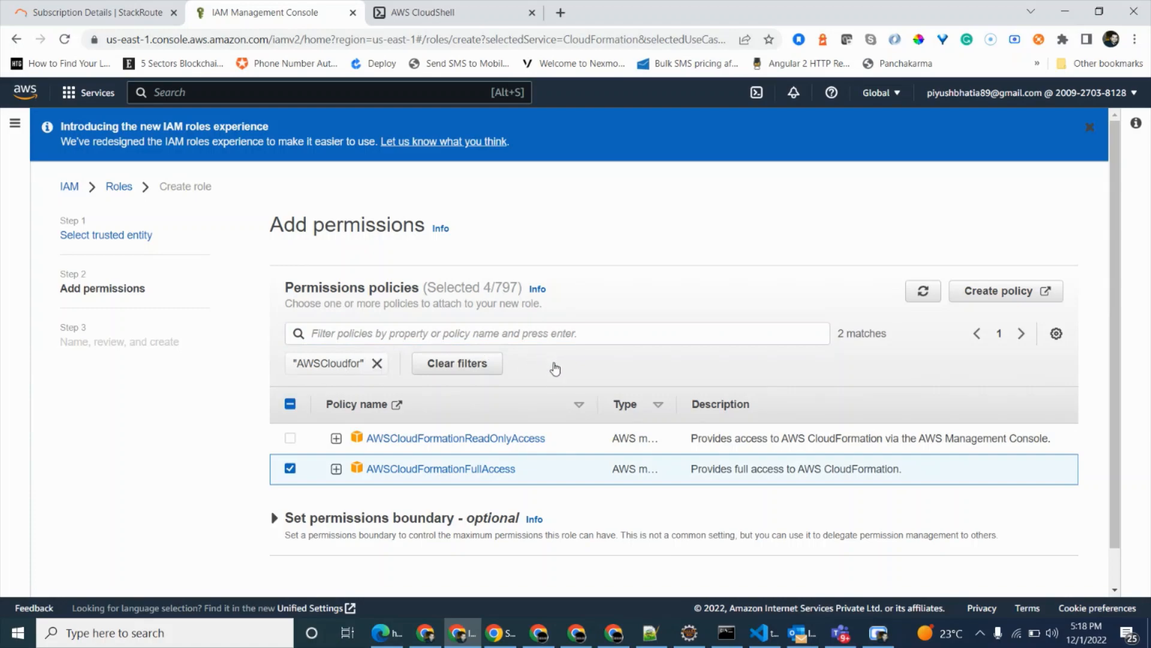
scroll(521, 437, "down", 6)
scroll(622, 444, "down", 3)
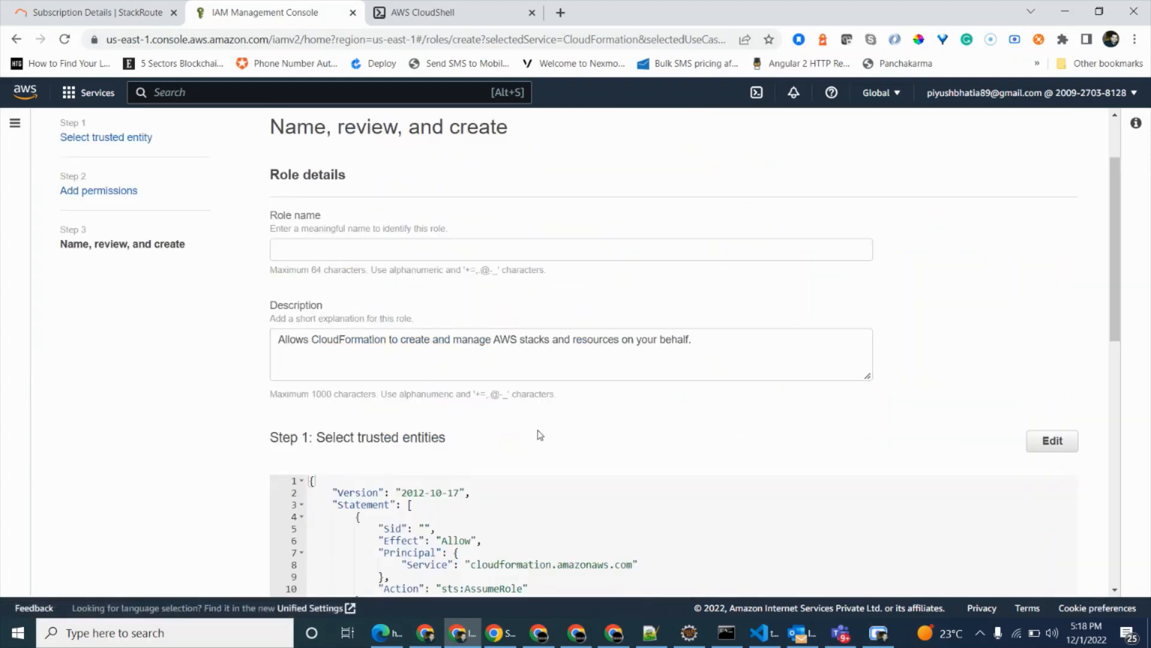
Name the role demo-cloudformation-role, check its attached policies, and create it.
scroll(537, 434, "down", 3)
scroll(418, 278, "up", 4)
left_click(411, 326)
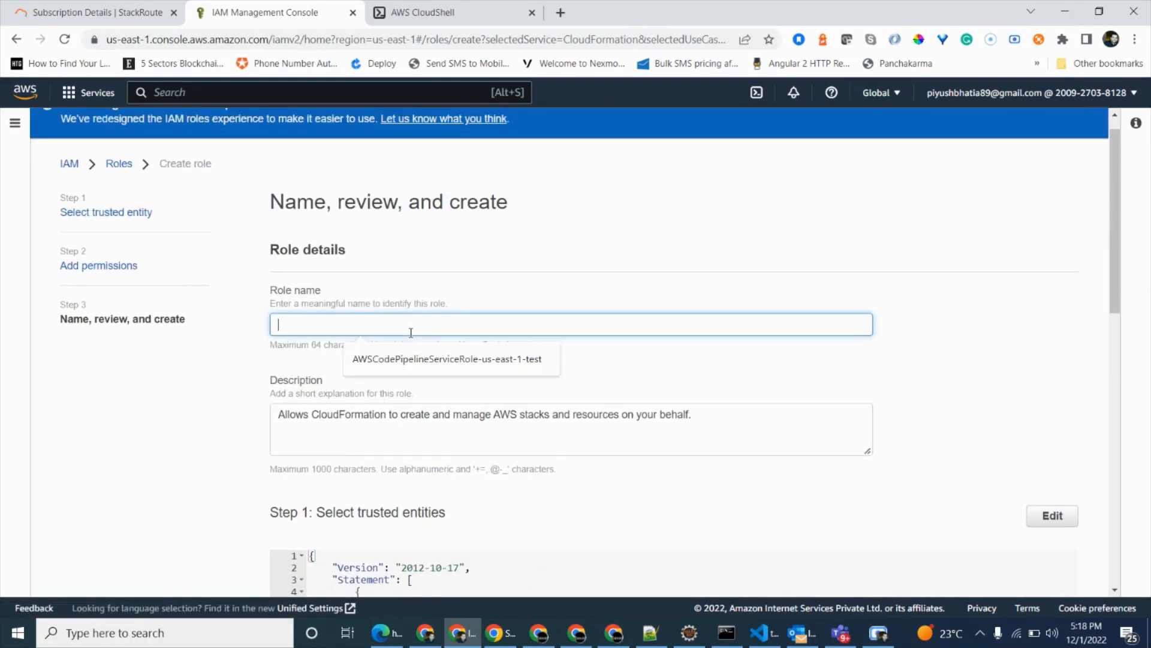
type("dem")
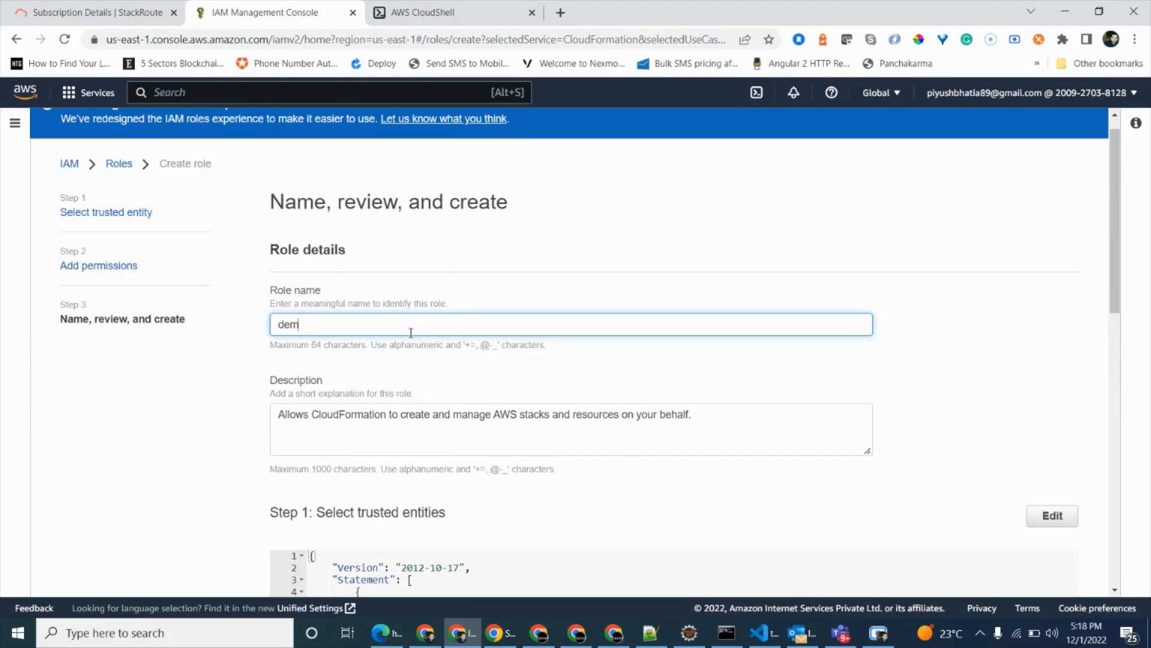
type("o-cloudformation-role")
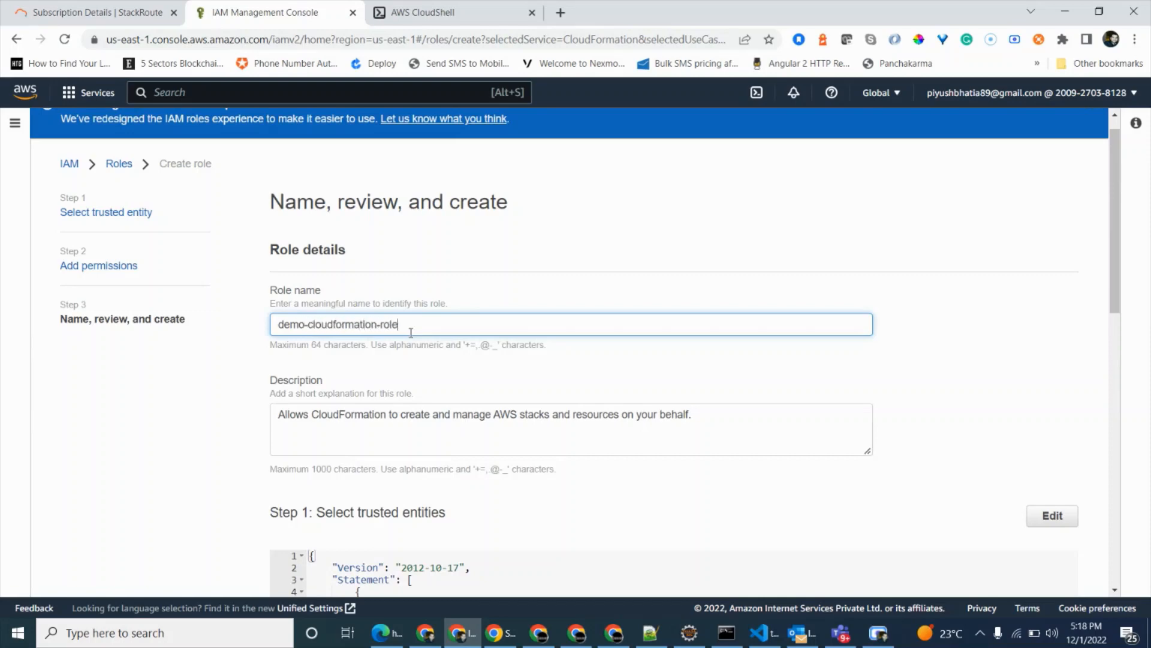
scroll(411, 333, "down", 10)
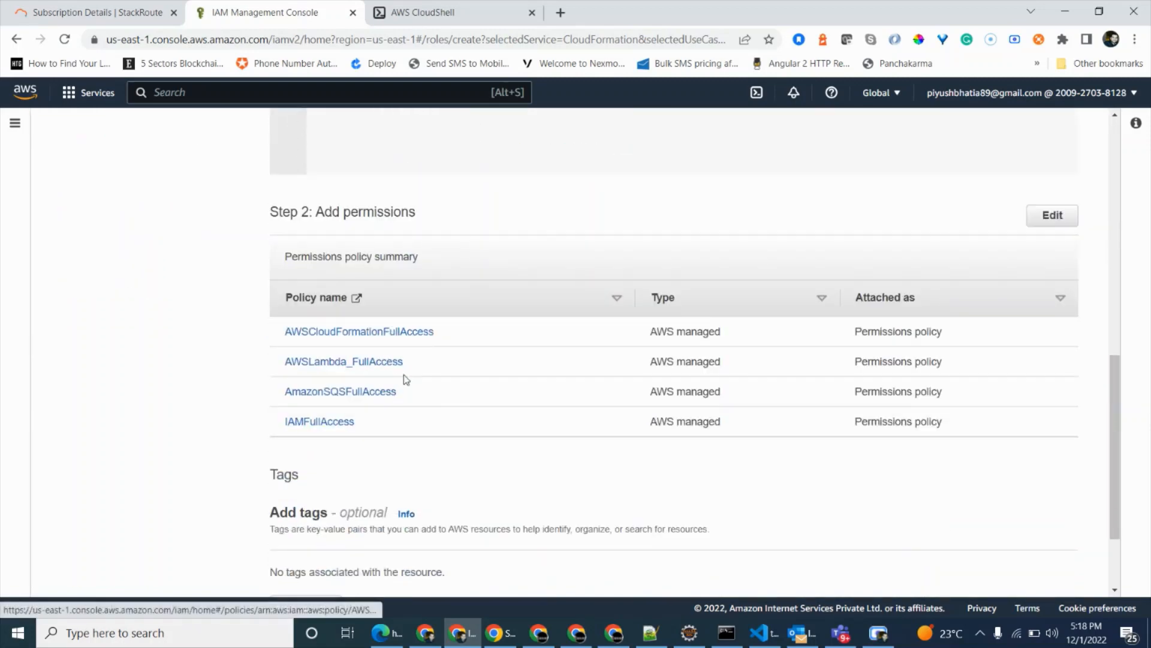
scroll(593, 457, "down", 2)
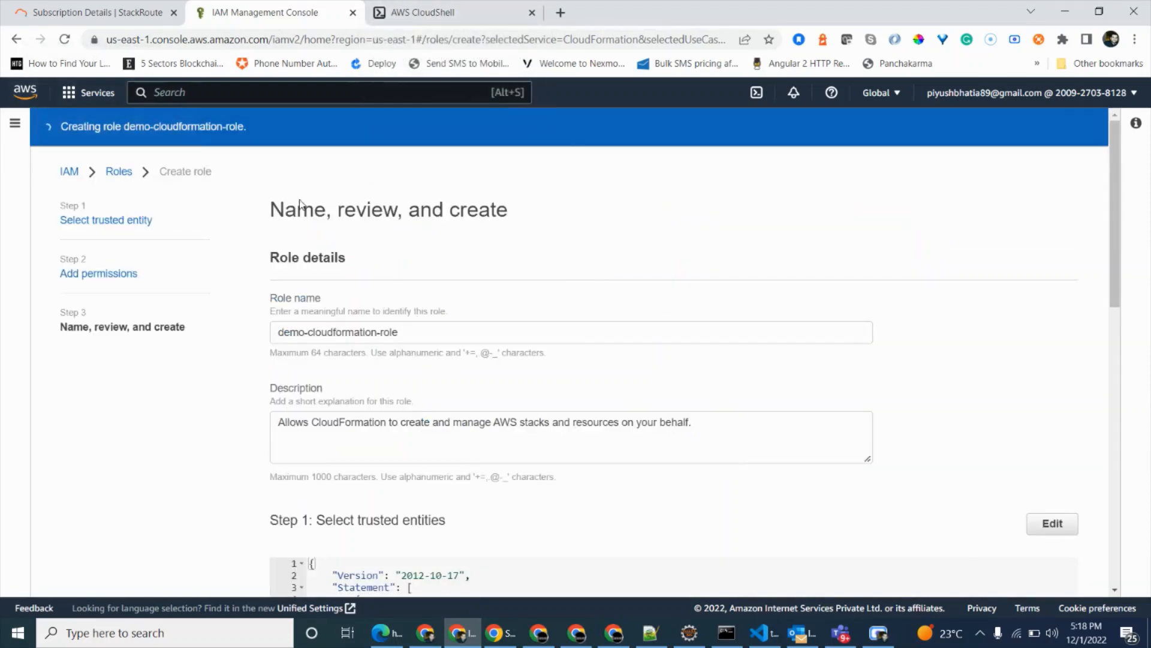
Switch to AWS CloudShell and try to check the SAM CLI version with sam -version.
left_click(408, 14)
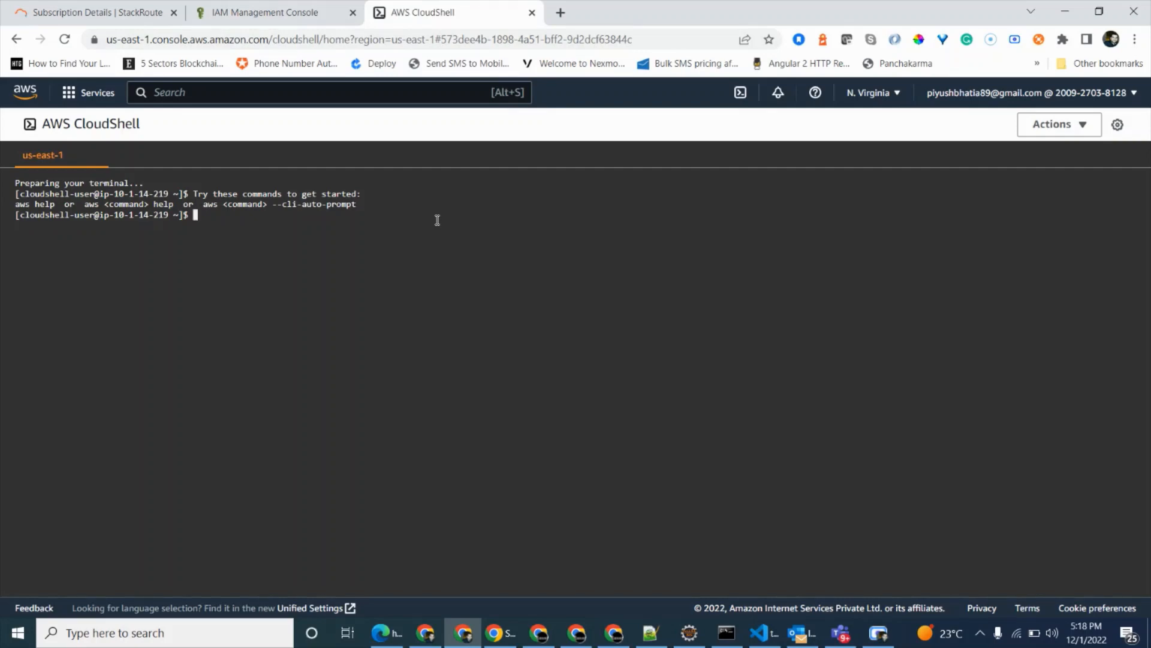
type("sam -version")
key("Return")
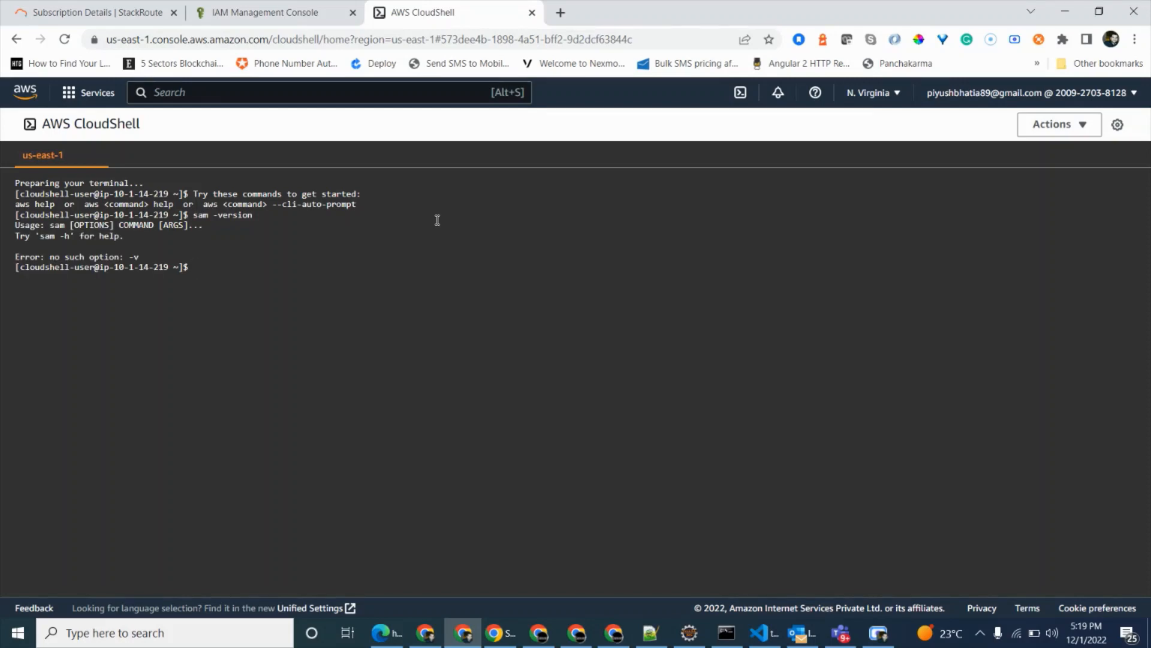
Try the version query as sam -v, and display the SAM CLI help with sam -h.
type("sam -v")
key("Return")
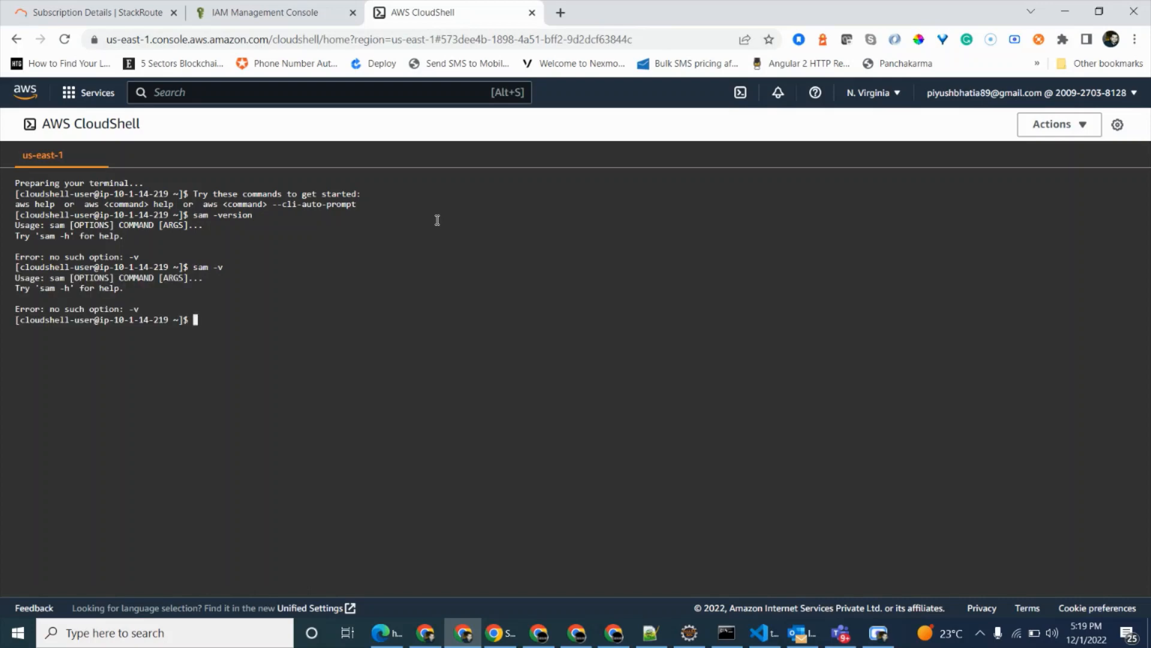
type("sam -h")
key("Return")
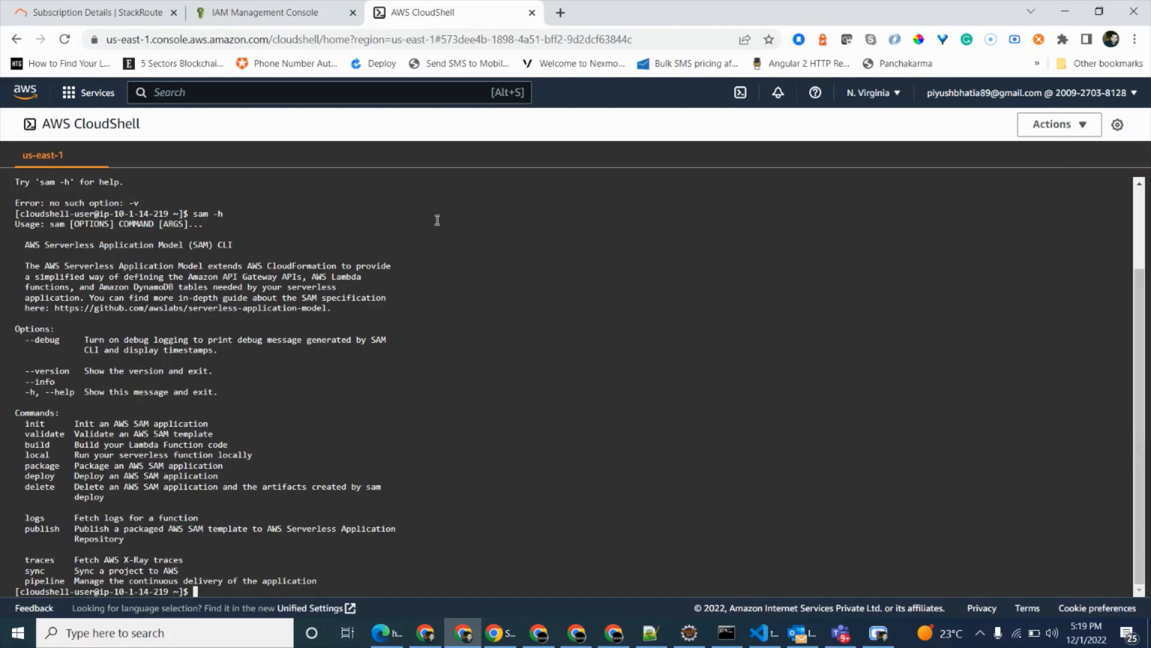
Check the SAM CLI version with sam --version and clear the terminal.
type("sam --version")
key("Return")
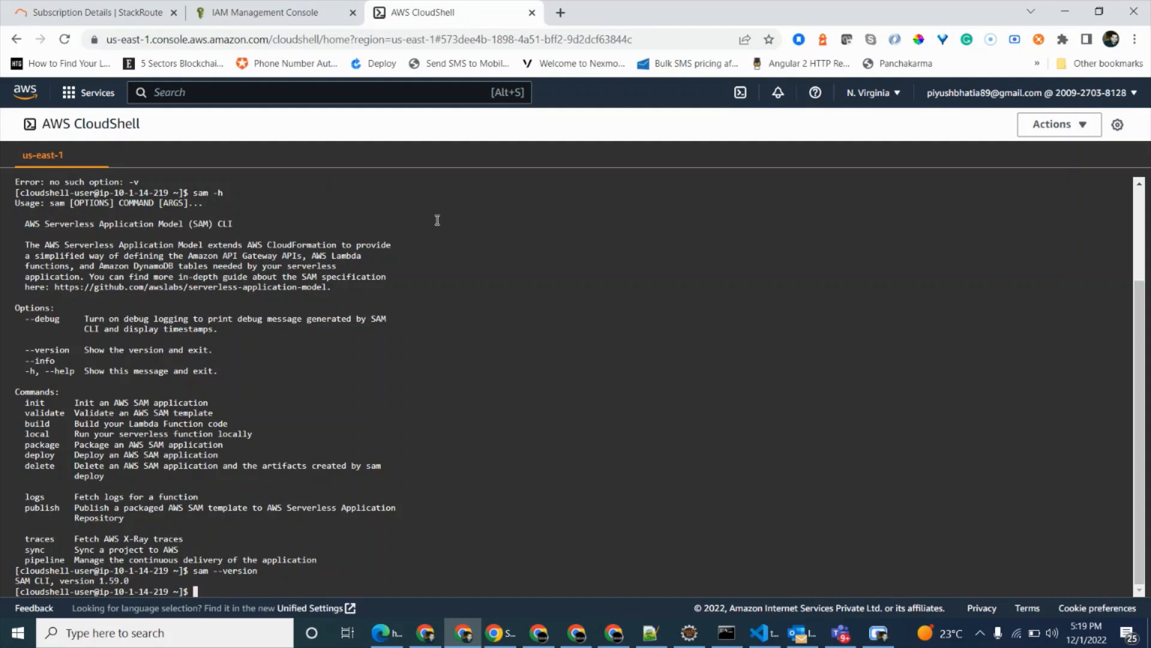
type("clear")
key("Return")
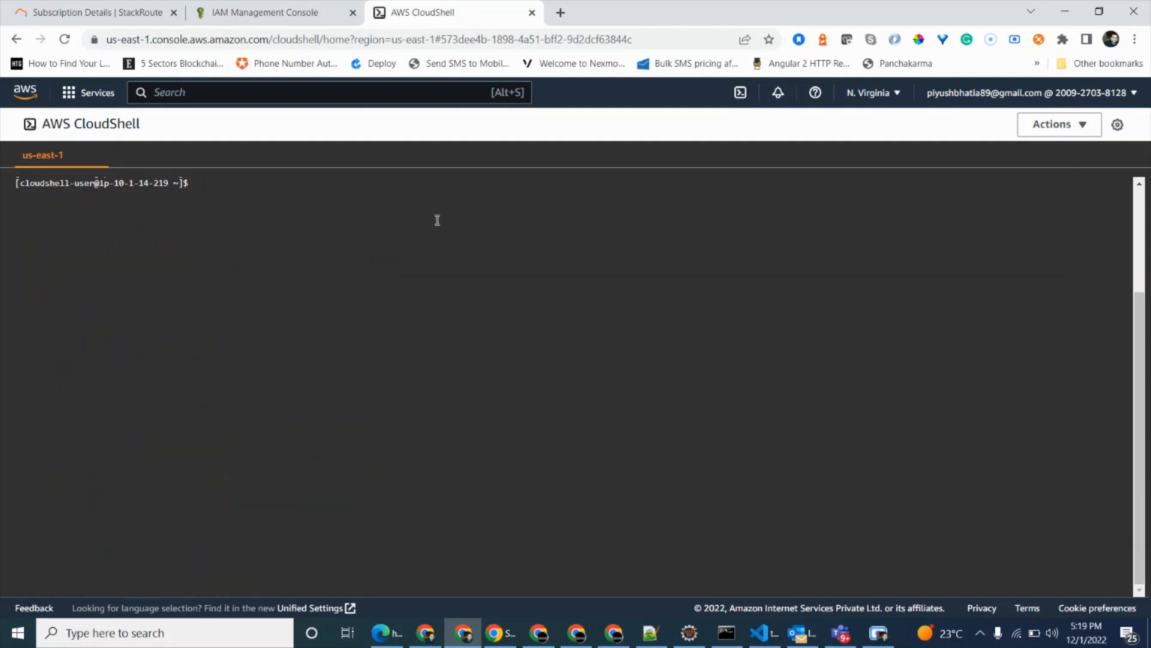
Return to the IAM console and search the AWS services for Codecommit.
left_click(261, 18)
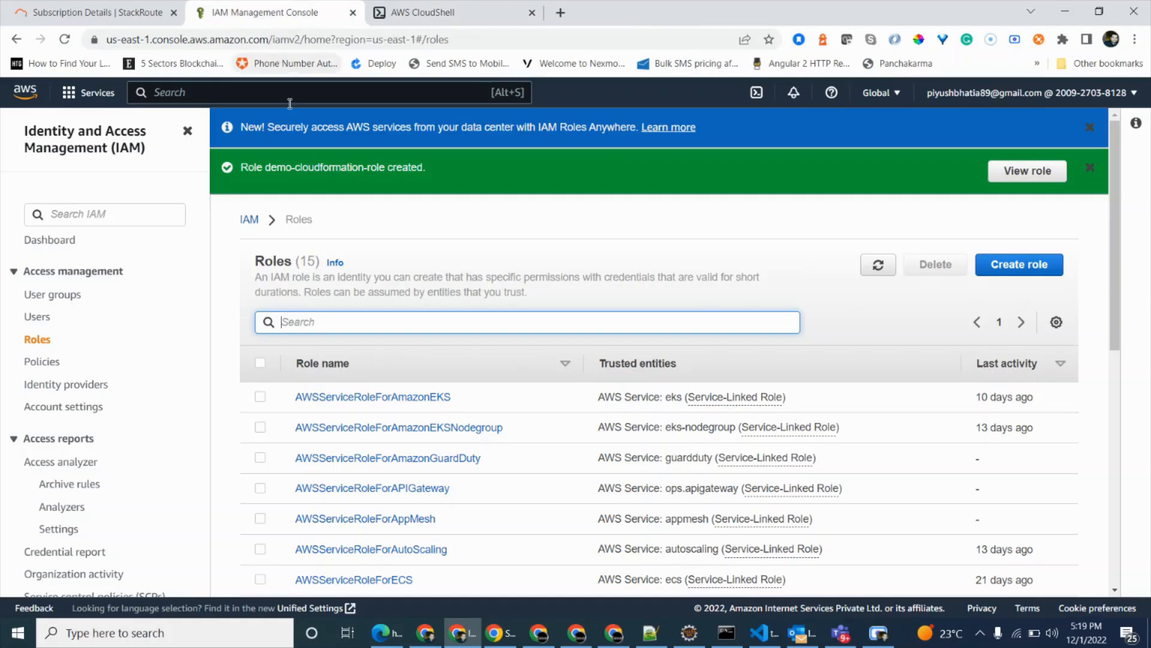
left_click(288, 100)
type("C")
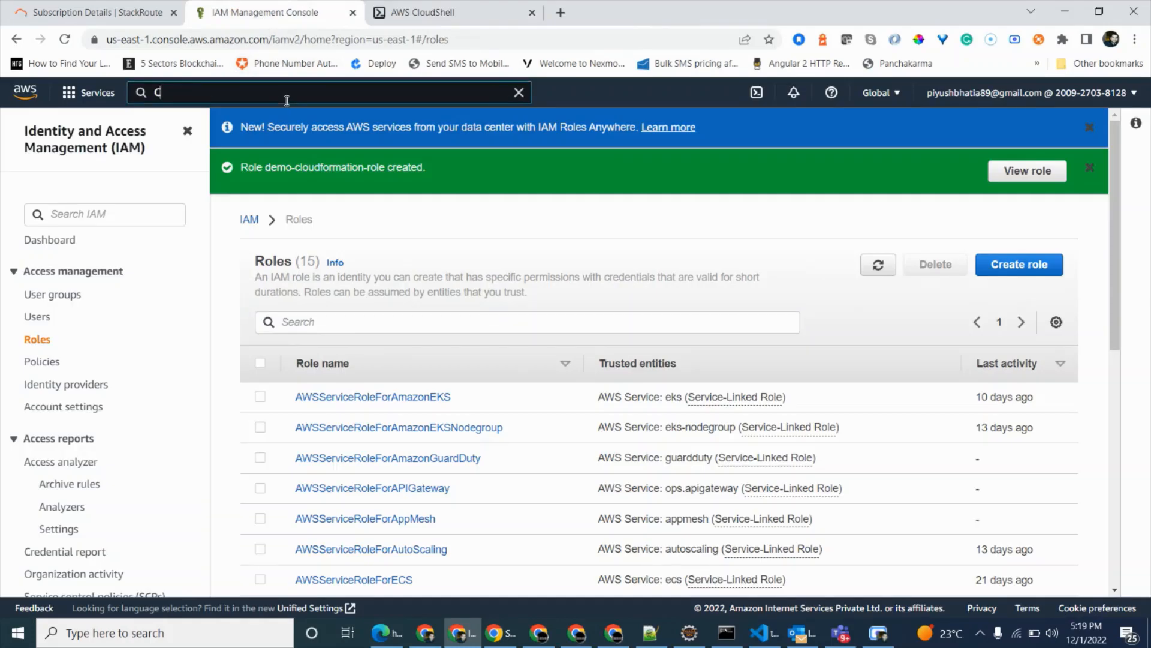
type("odecommit")
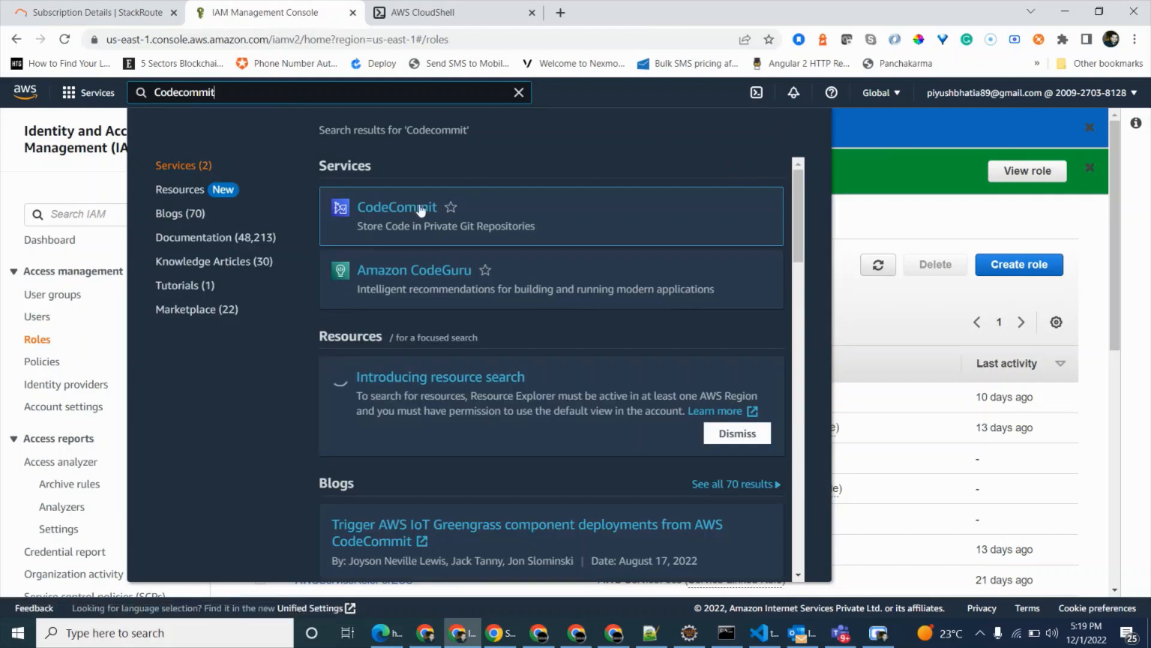
left_click(888, 161)
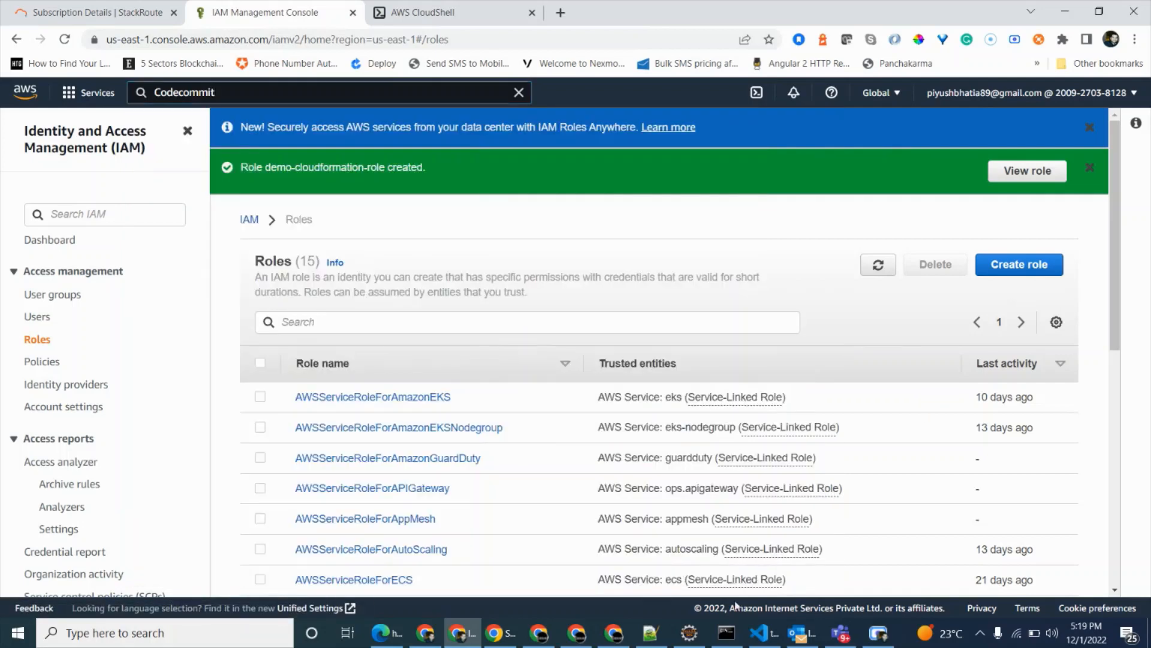
Switch to the Command Prompt and clear its screen with cls.
left_click(723, 635)
type("c")
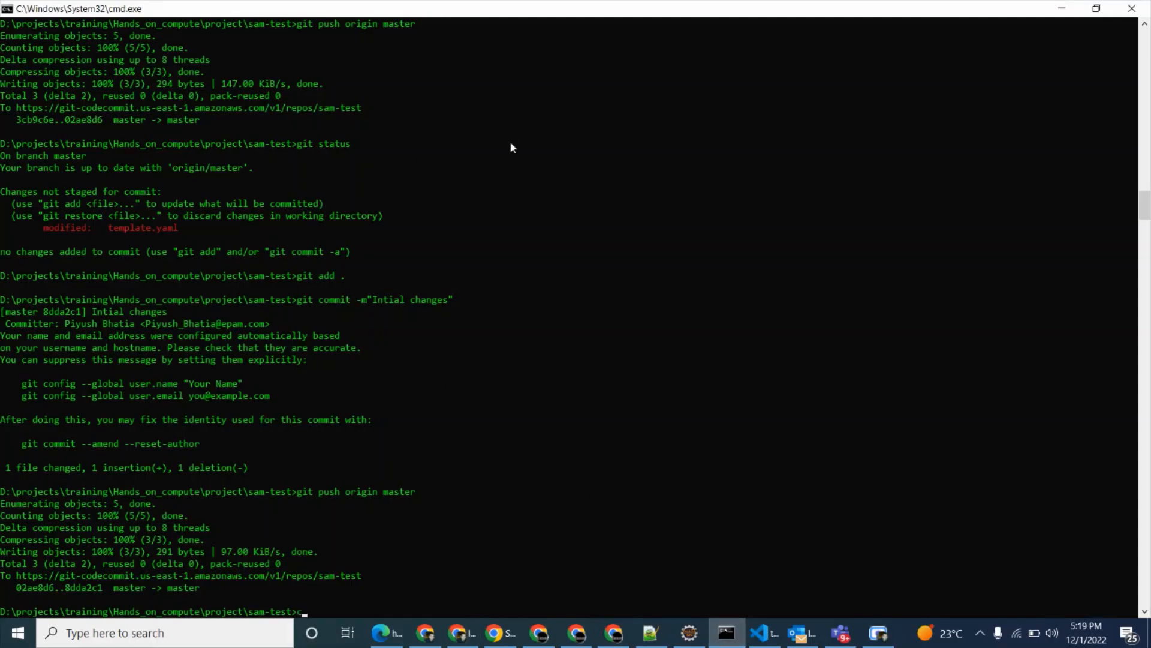
type("lear")
key("Return")
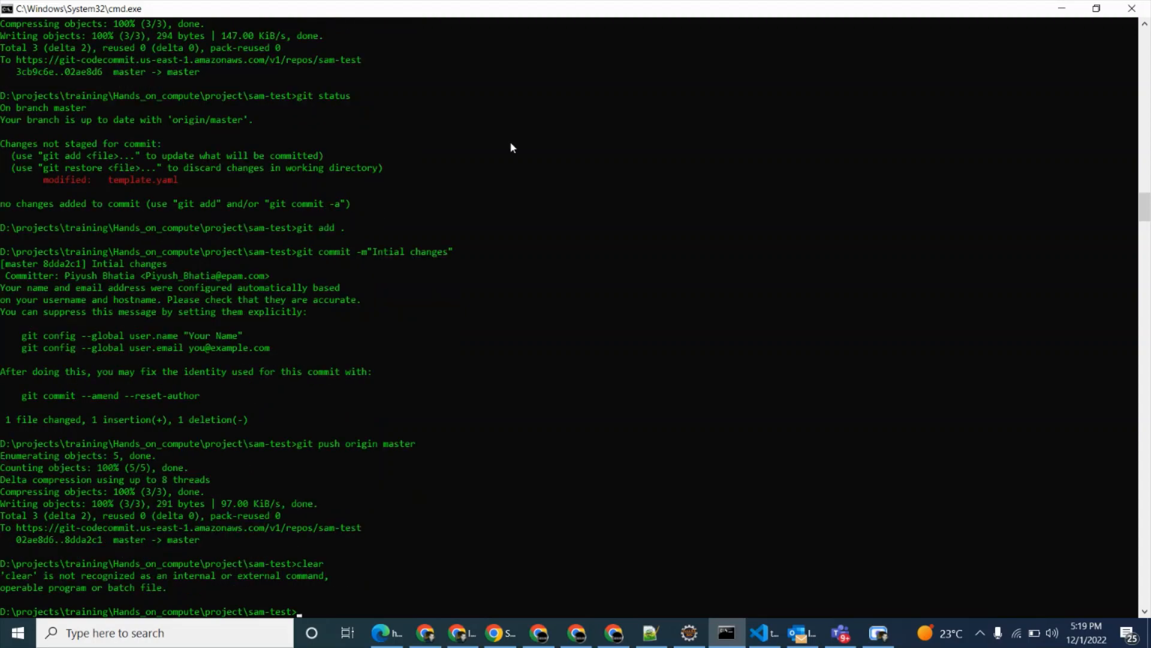
type("cls")
key("Return")
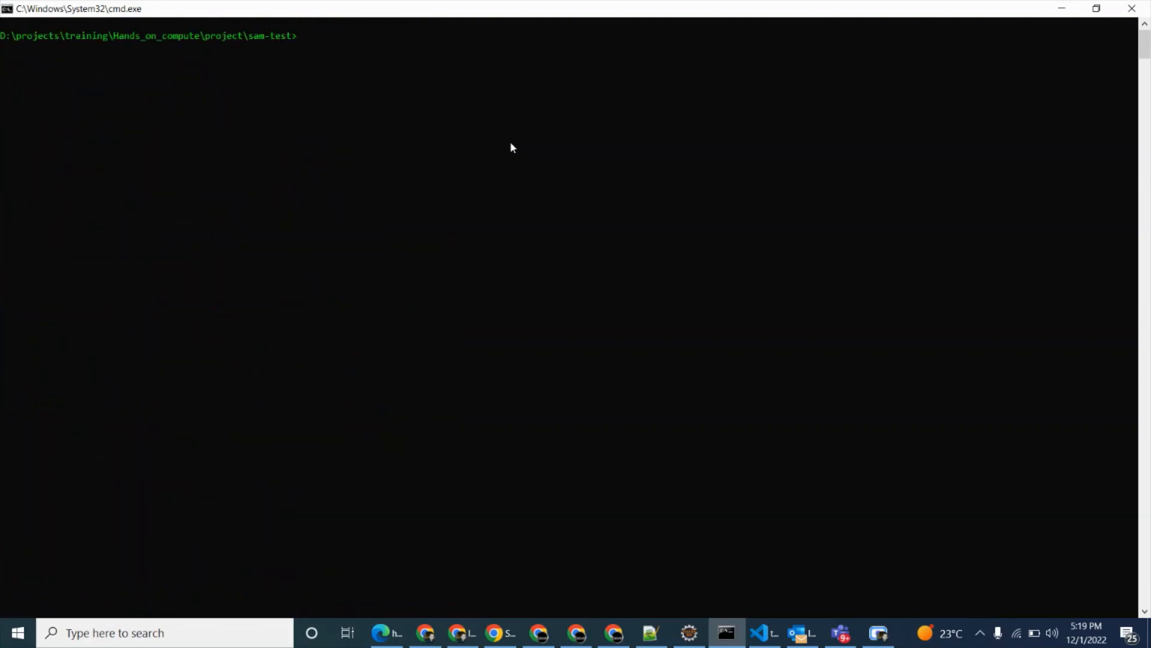
Move up from the sam-test folder to the parent project folder with cd ..
type("cd ..")
key("Return")
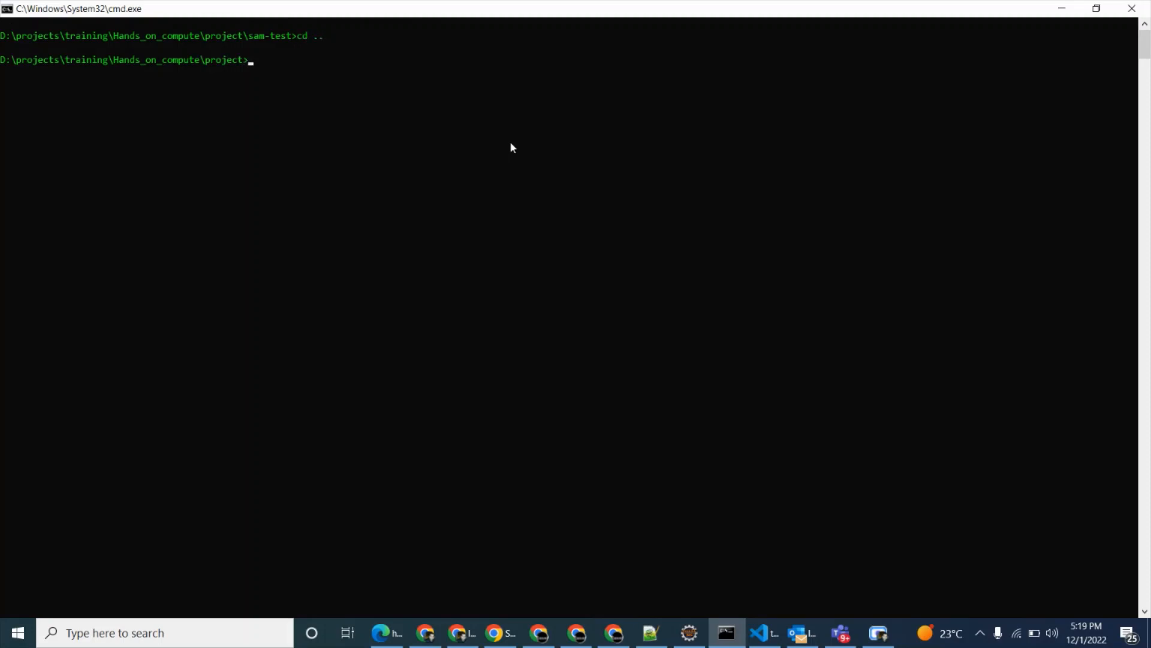
Open demo-repo in CodeCommit in the AWS console and copy its HTTPS git clone command.
type("git cln")
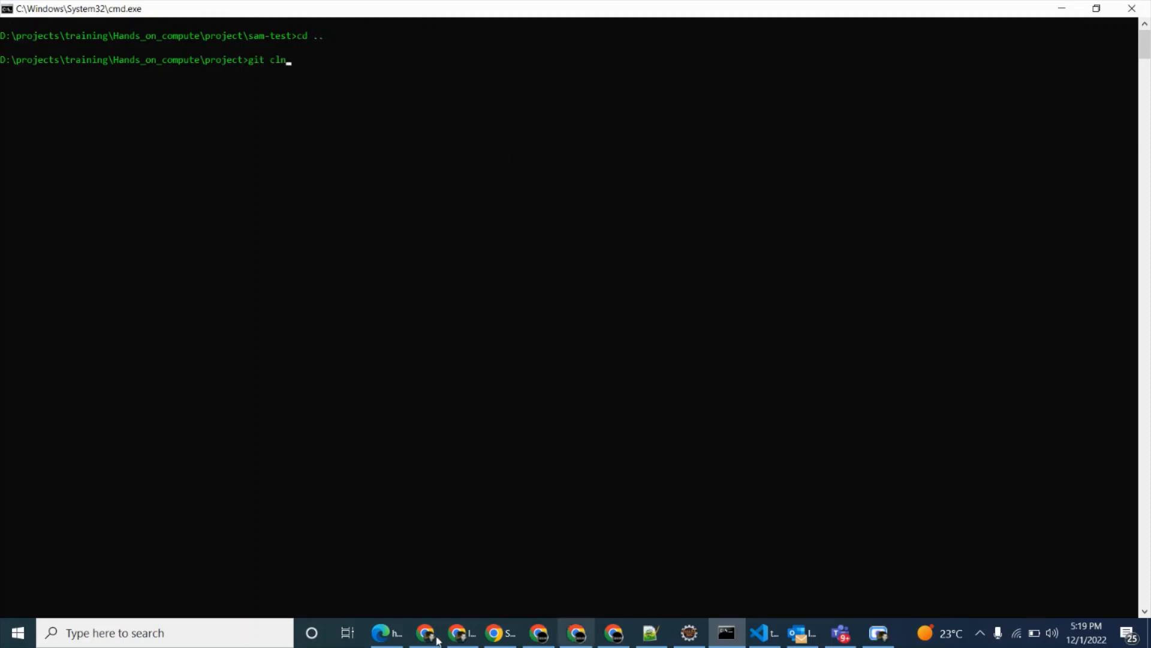
left_click(496, 639)
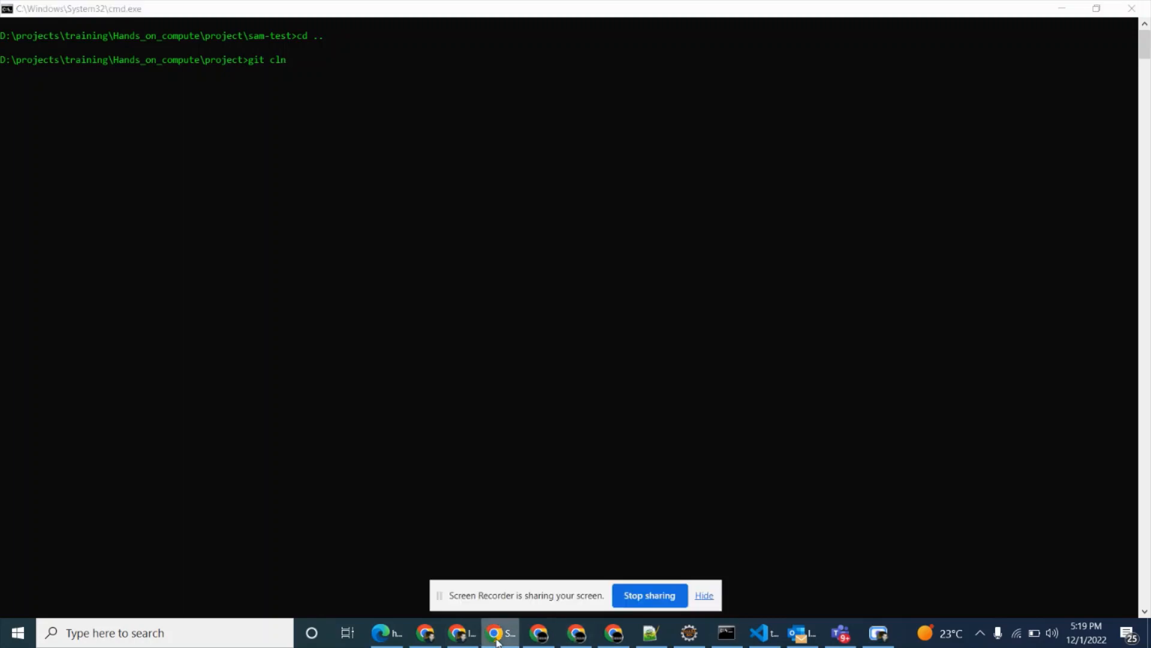
left_click(457, 638)
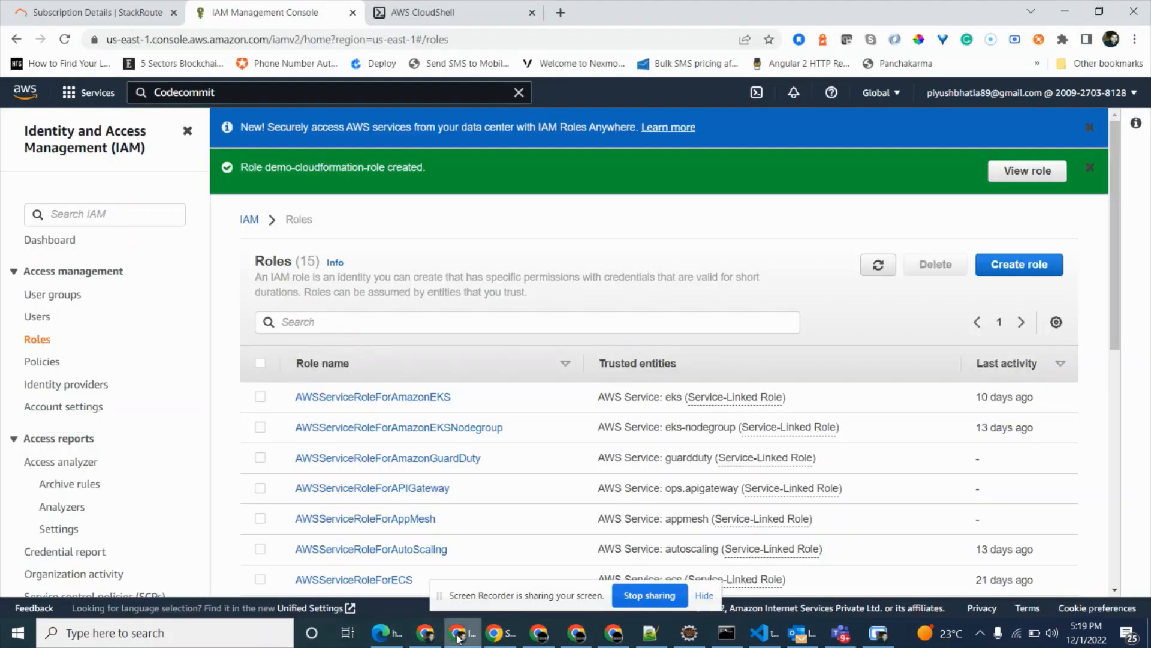
left_click(356, 97)
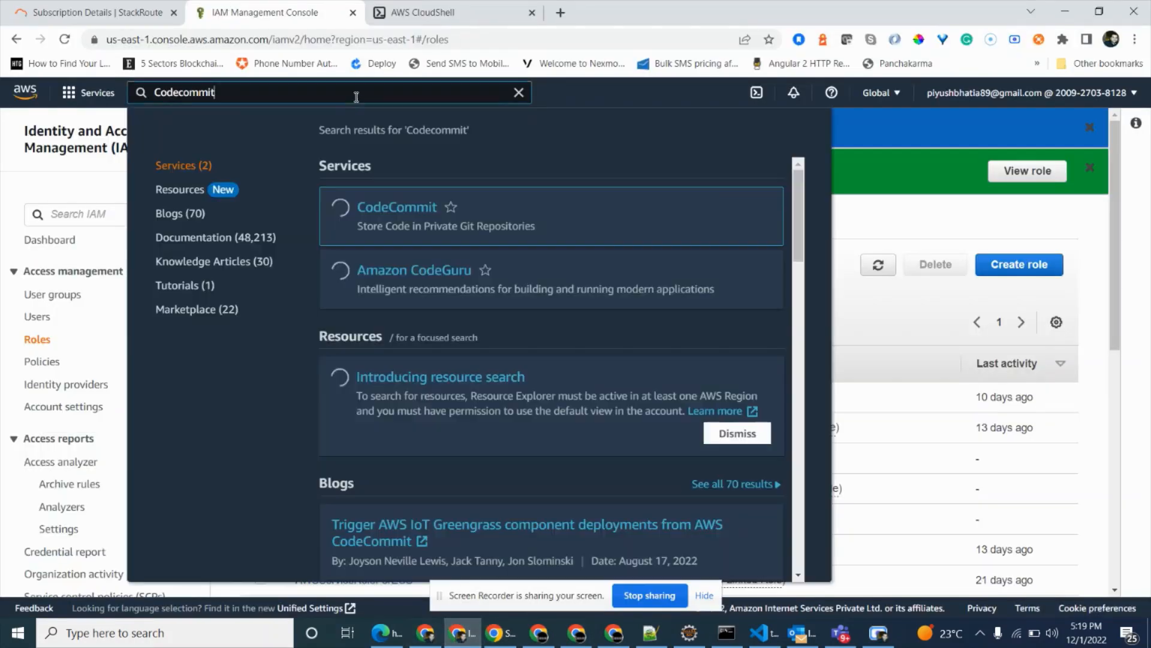
left_click(420, 205)
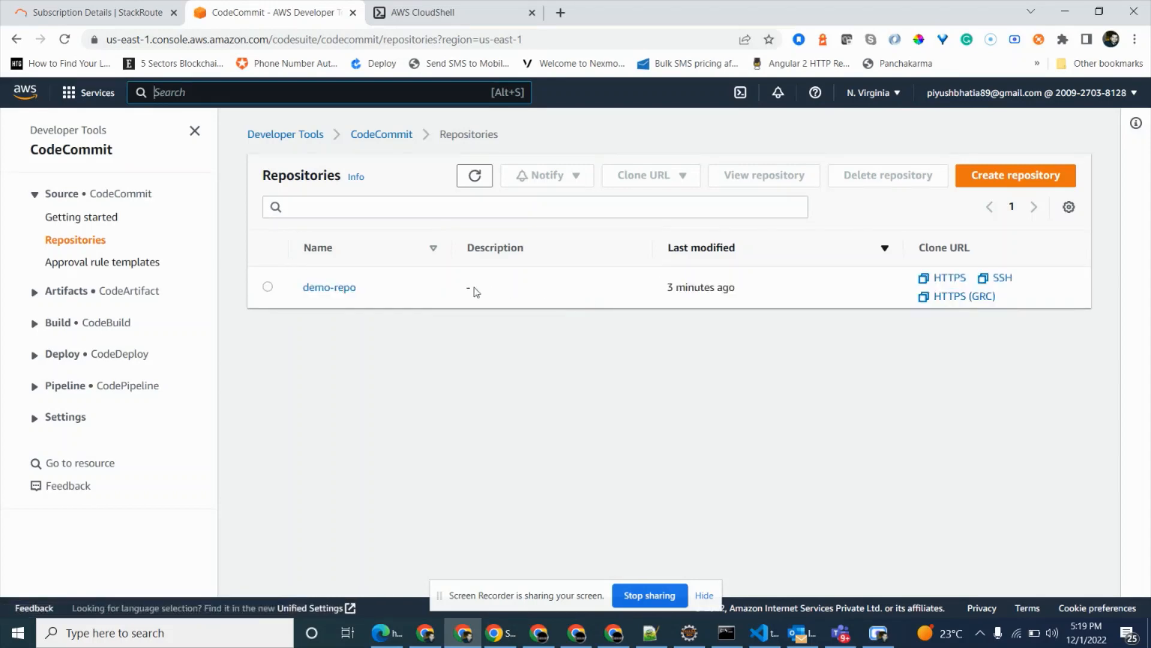
left_click(343, 288)
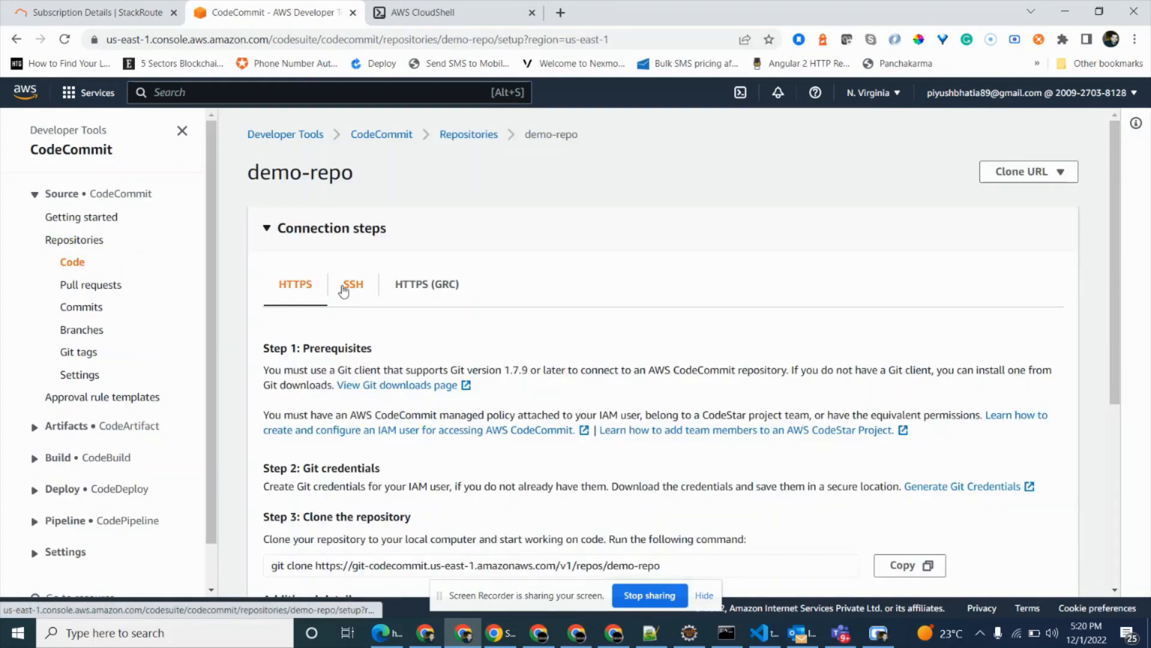
scroll(438, 385, "down", 3)
left_click(903, 416)
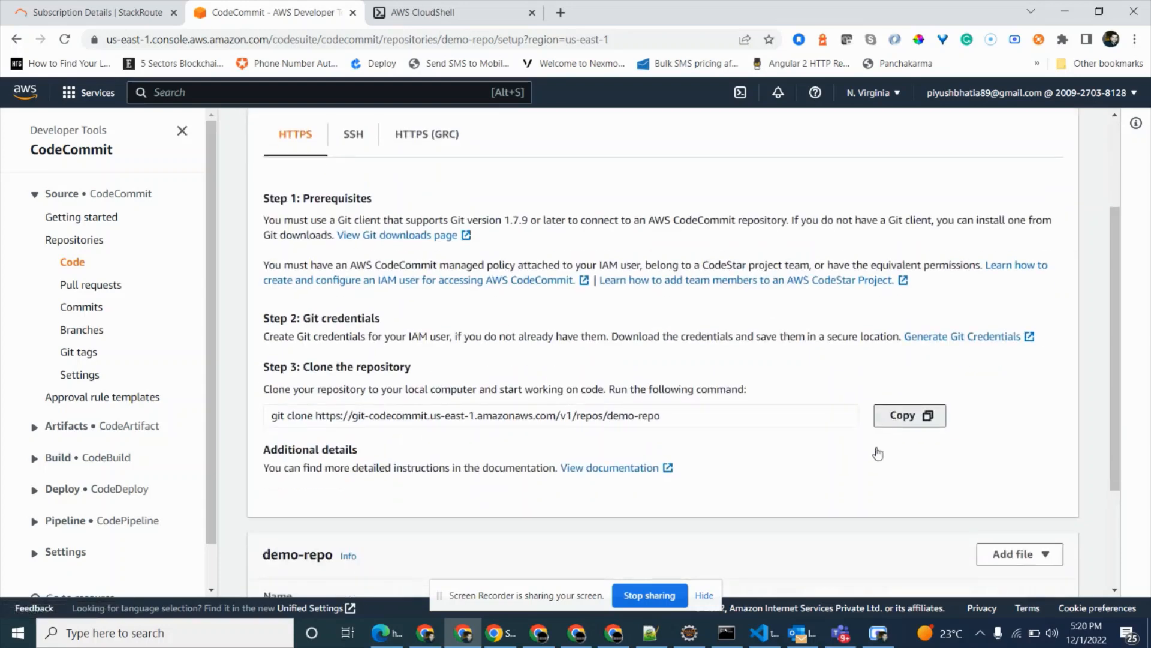
Switch back to the Command Prompt and clone demo-repo into the project folder with the copied git clone command.
left_click(726, 632)
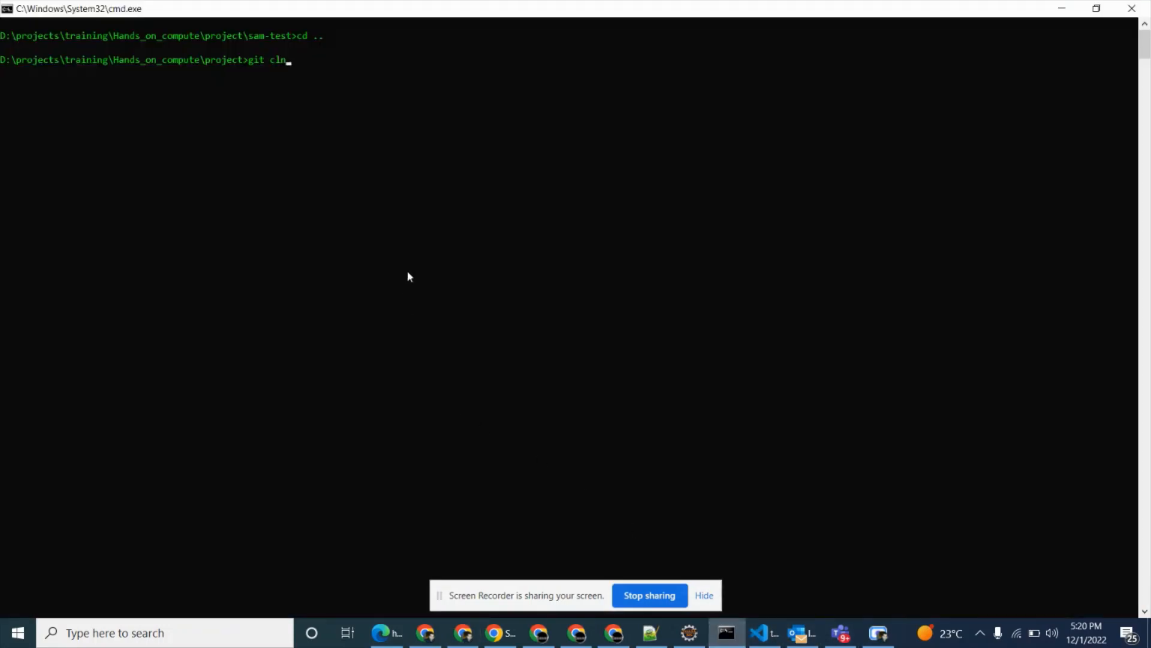
key("BackSpace")
key("BackSpace")
key("BackSpace")
key("BackSpace")
key("BackSpace")
key("BackSpace")
key("BackSpace")
key("ctrl+v")
key("Return")
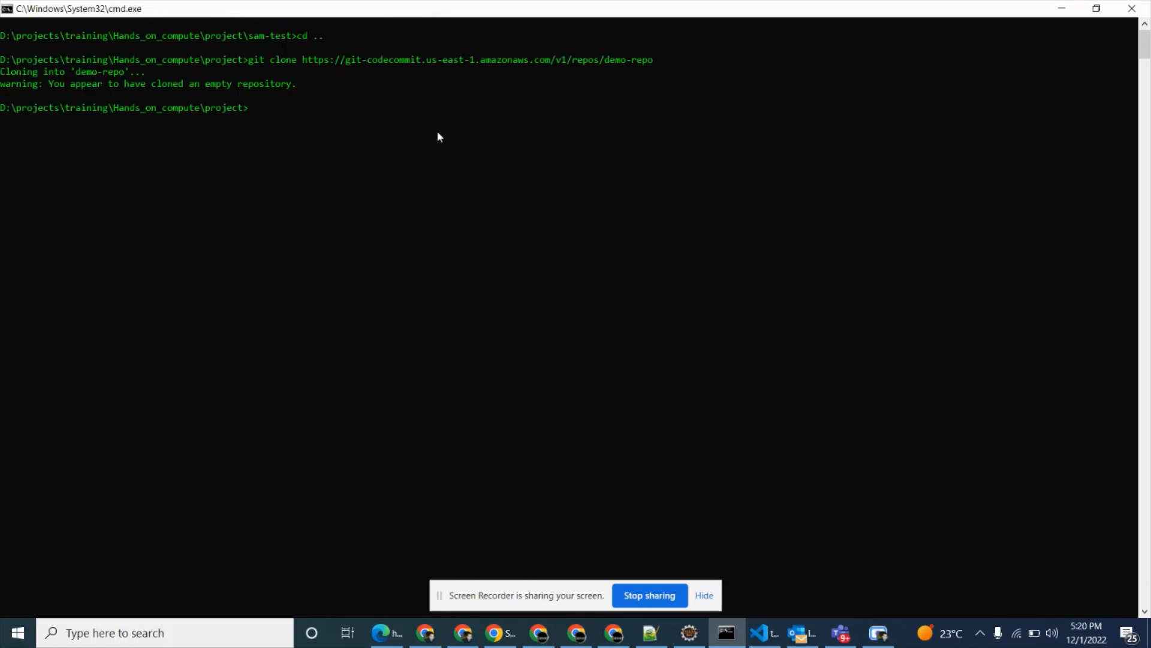
Change into the cloned demo-repo folder with cd demo-repo.
type("cd demo-repo")
key("Return")
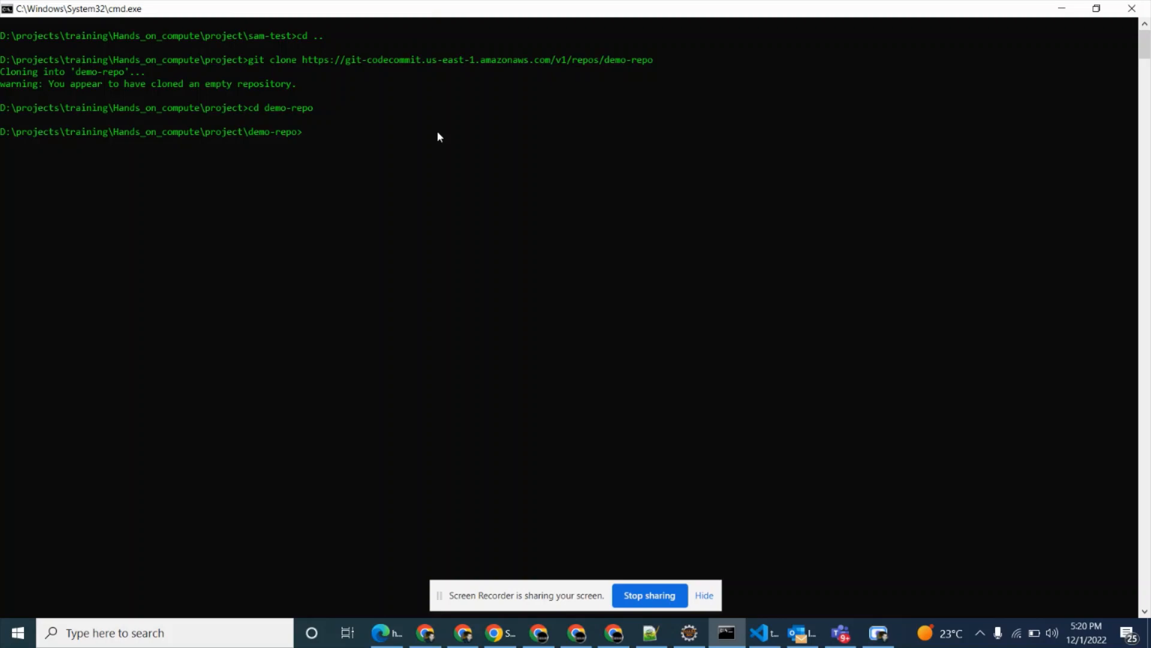
type("sam init")
key("Return")
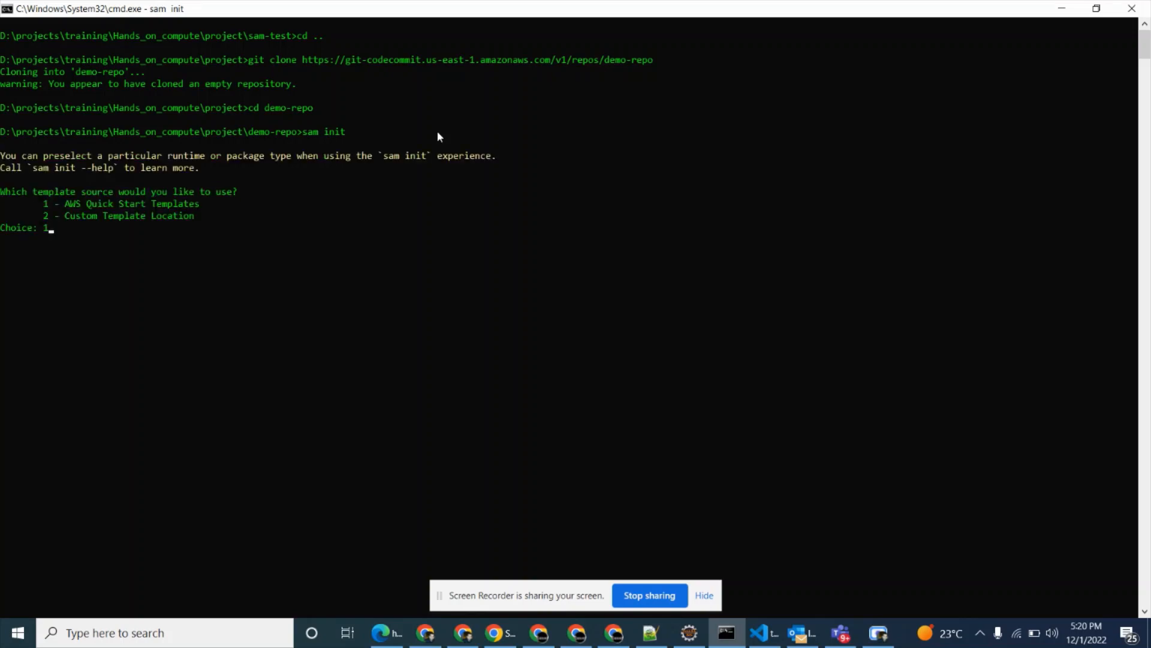
key("Return")
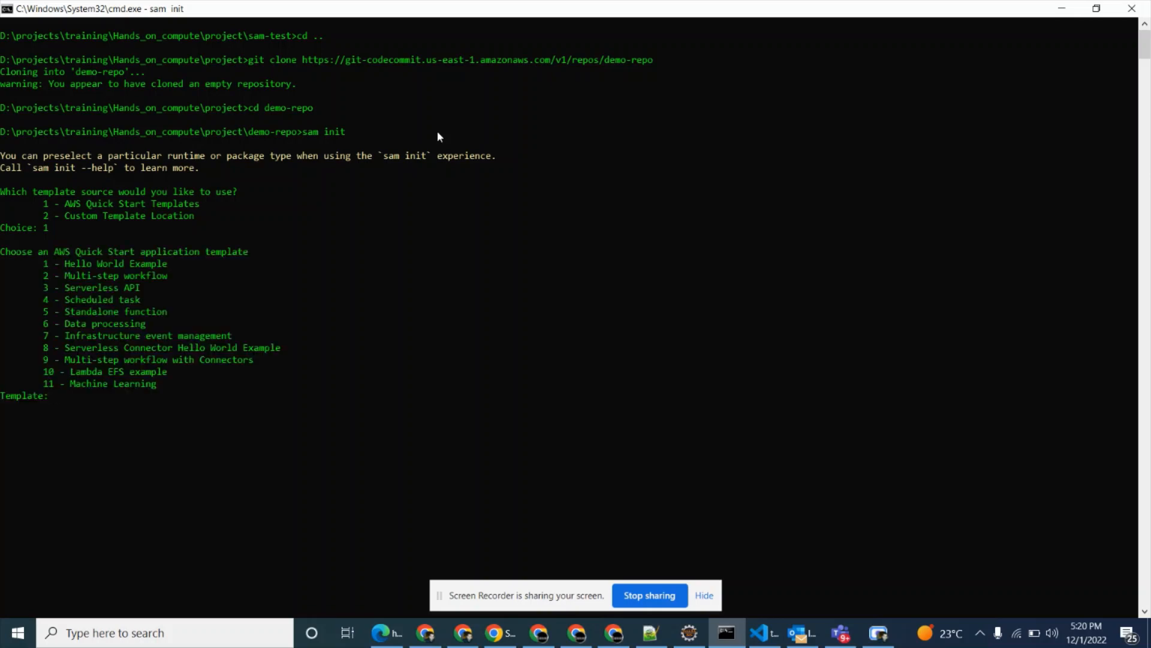
key("ctrl+c")
key("ctrl+c")
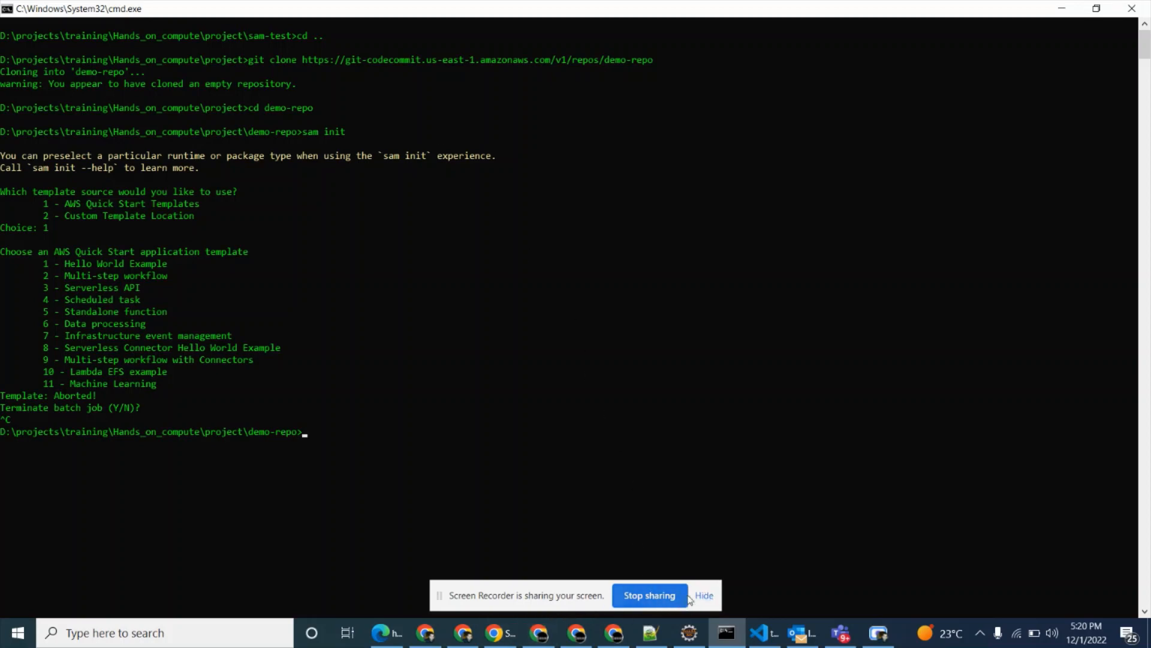
Switch back to the AWS console, search for IAM and open its Users list.
left_click(472, 639)
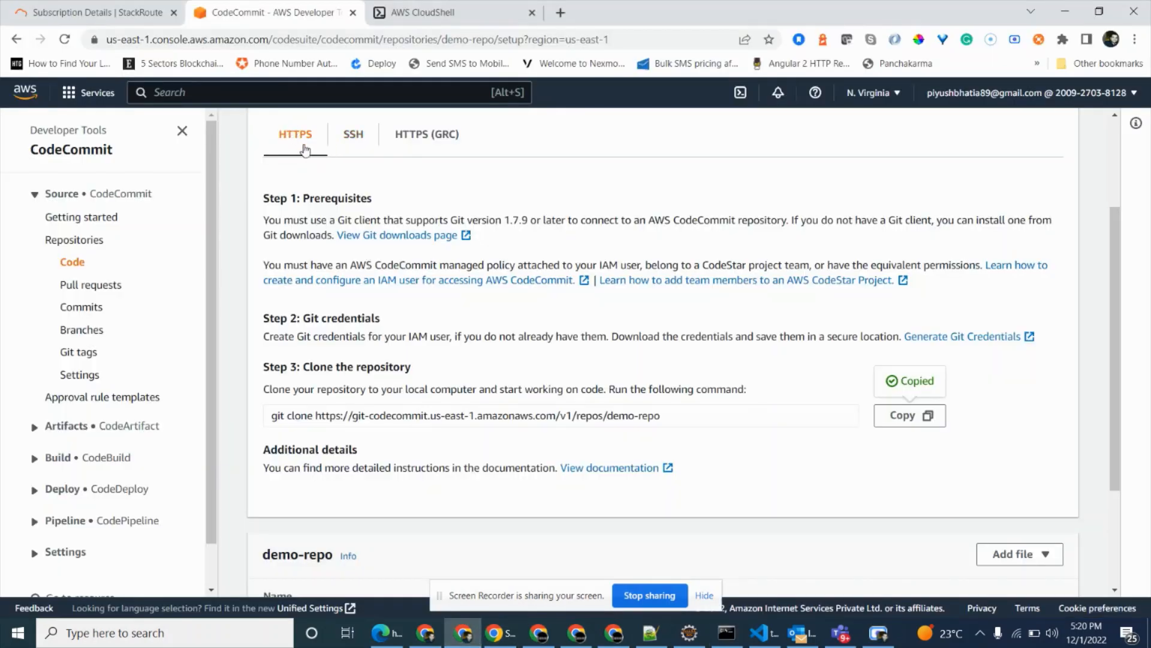
left_click(279, 96)
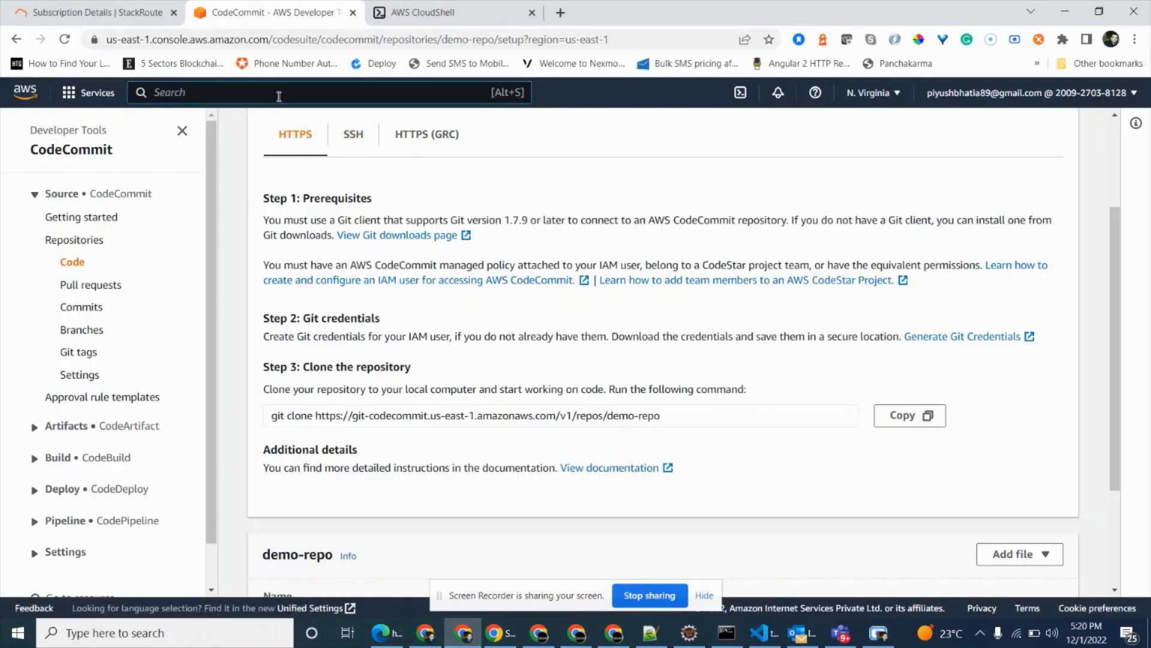
type("IAM")
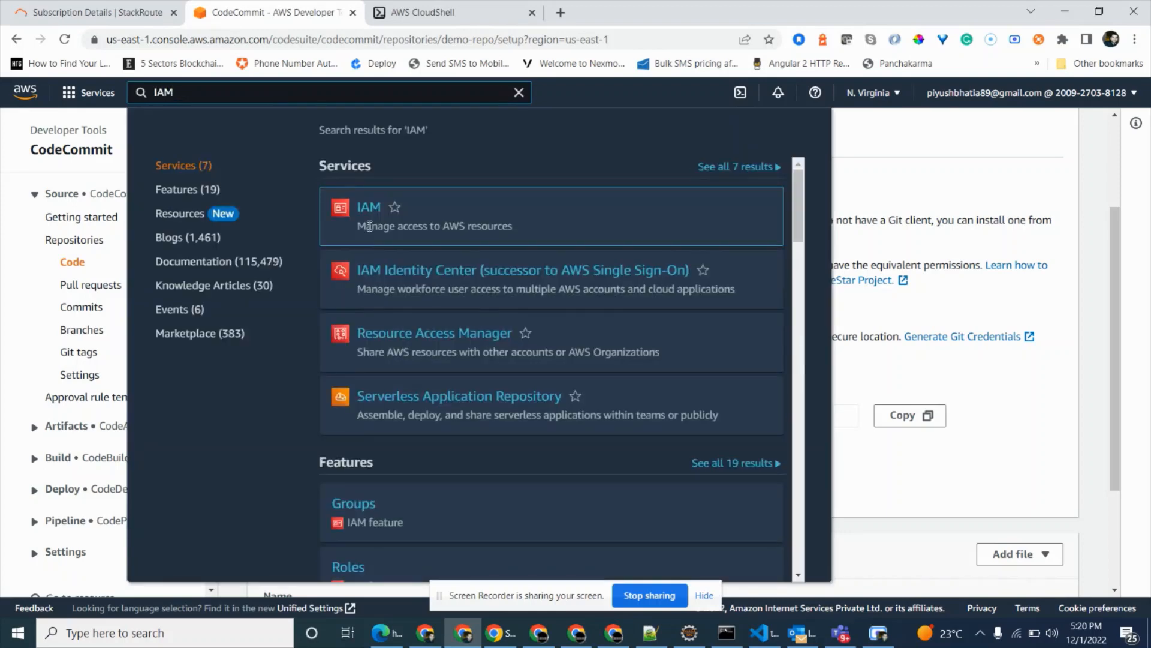
mouse_move(384, 228)
left_click(391, 273)
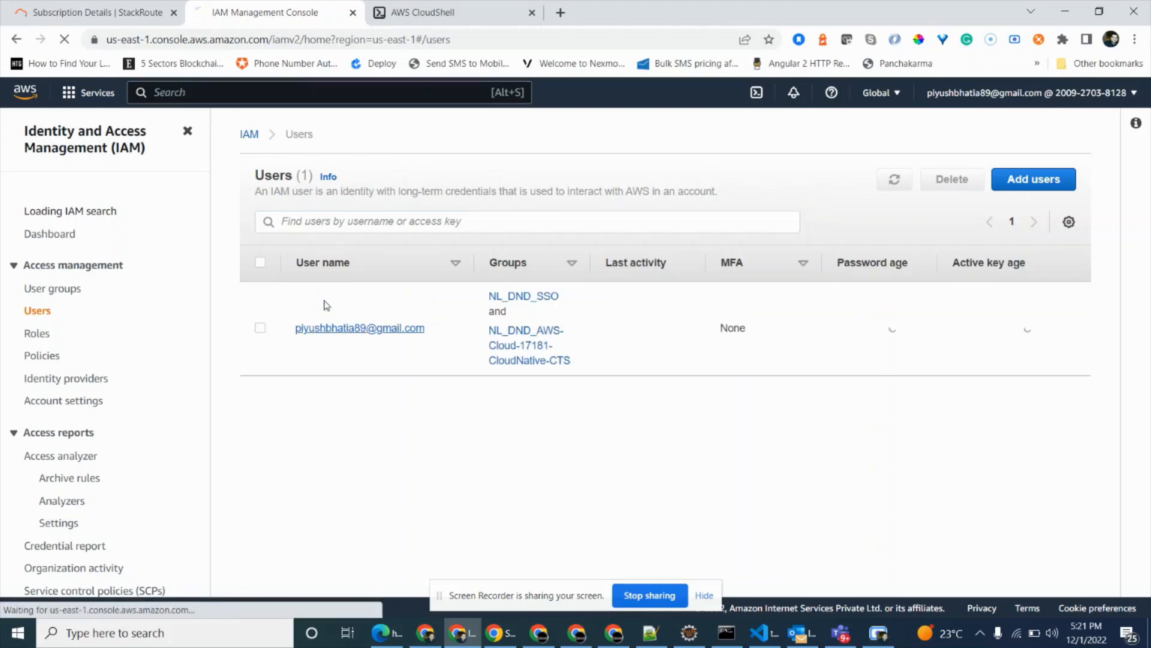
Open the listed IAM user's security credentials and create a new access key.
left_click(372, 329)
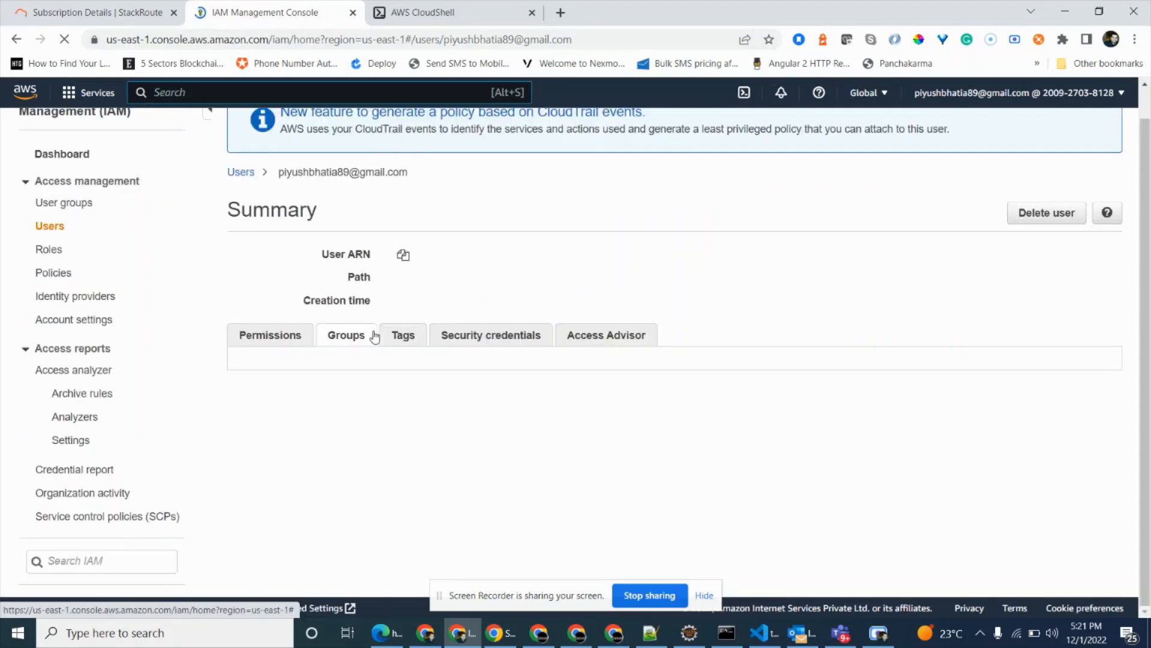
left_click(484, 376)
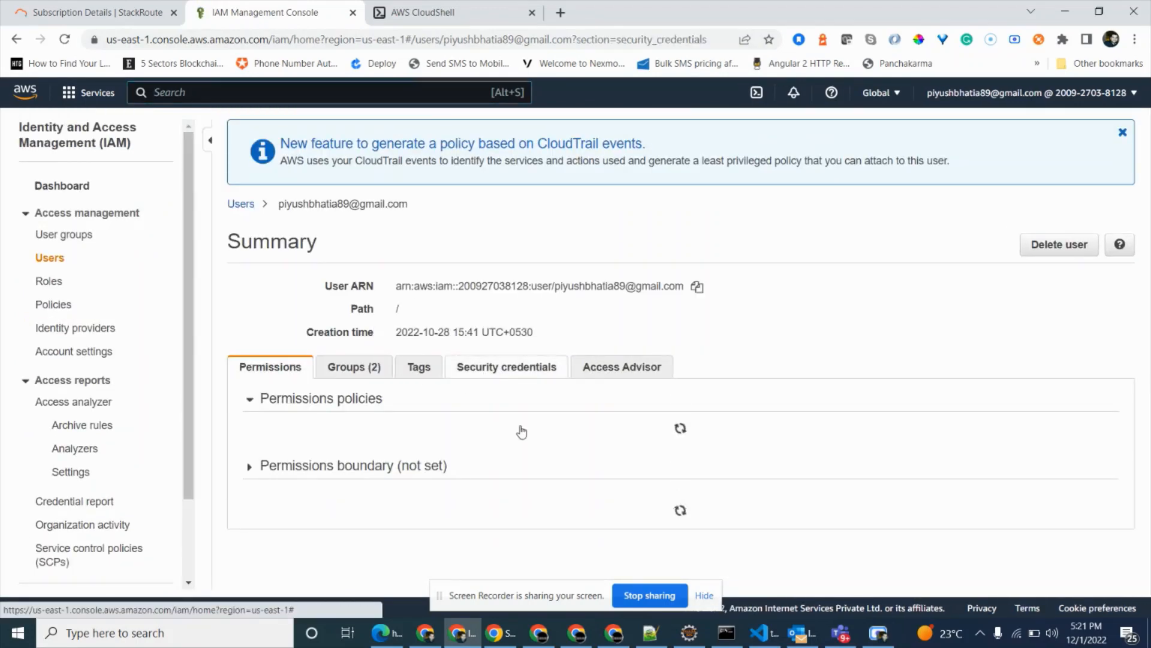
scroll(522, 430, "down", 1)
scroll(523, 431, "down", 2)
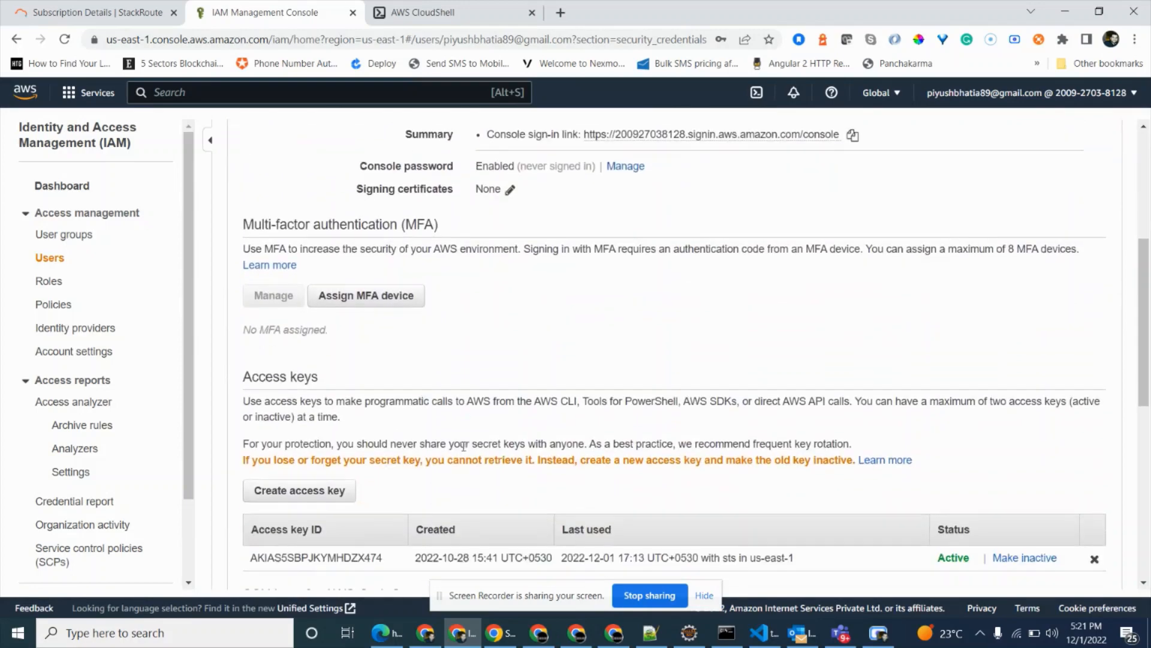
scroll(337, 487, "down", 3)
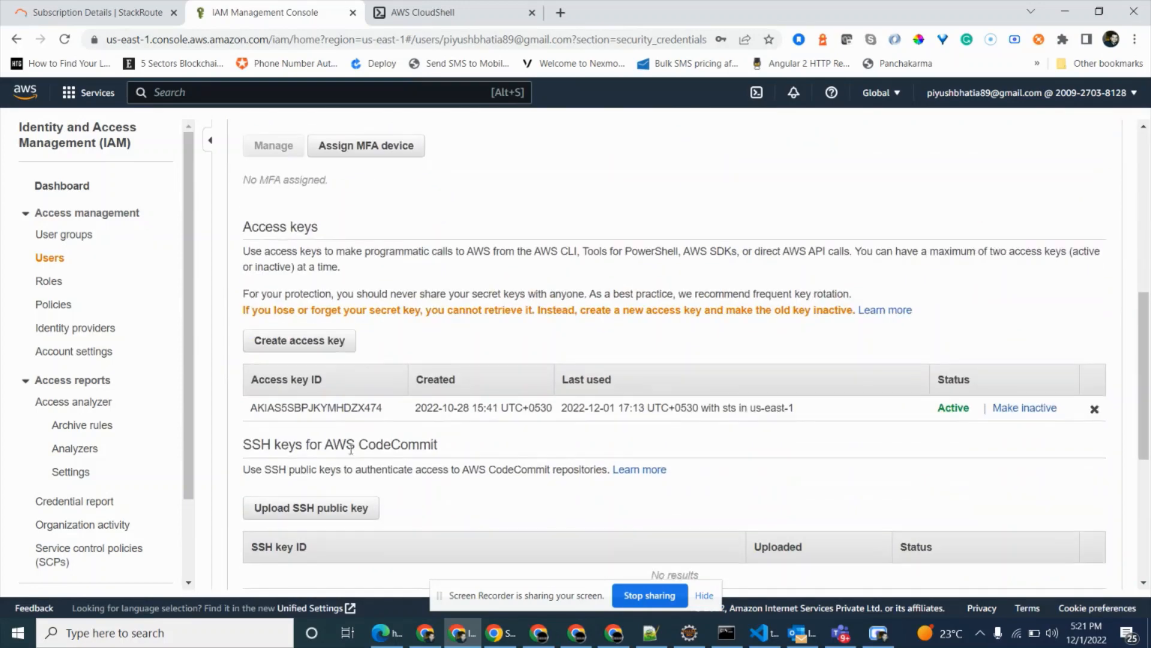
left_click(323, 341)
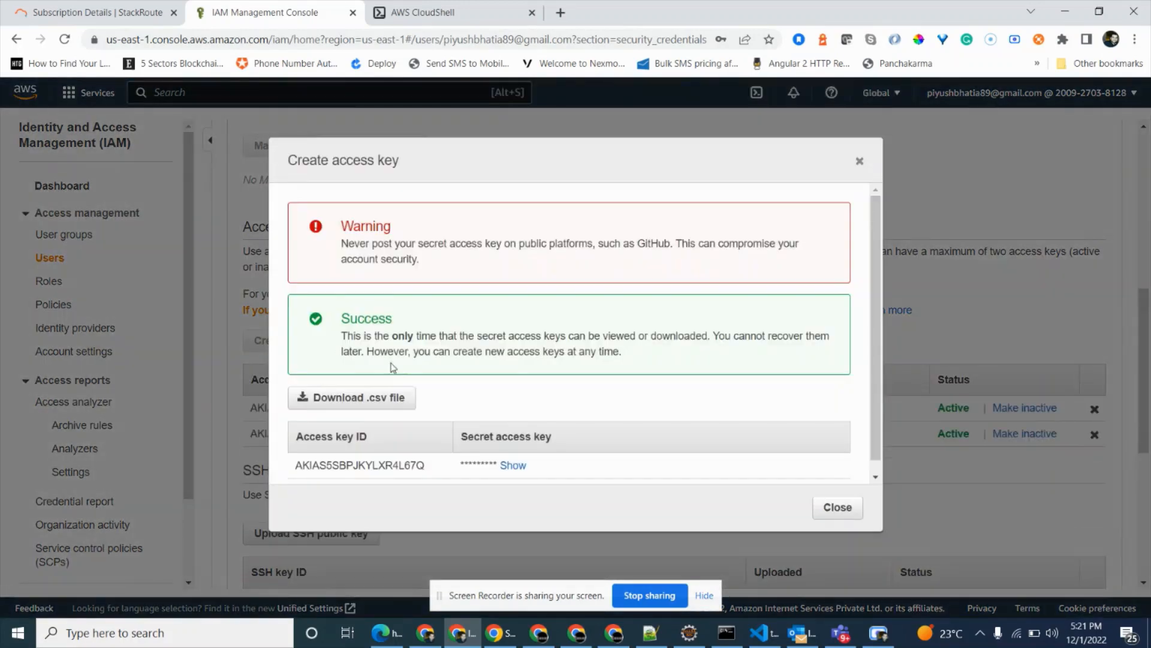
Replace the aws_access_key_id value in the credentials file in Notepad++ with the new access key ID.
double_click(385, 466)
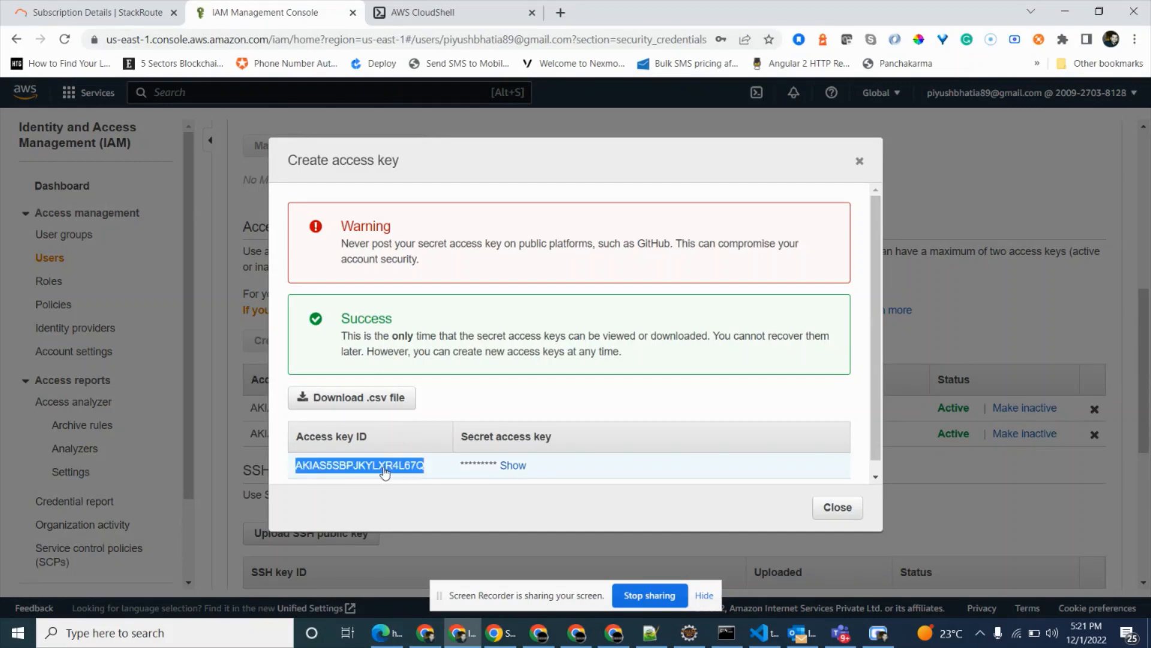
left_click(663, 643)
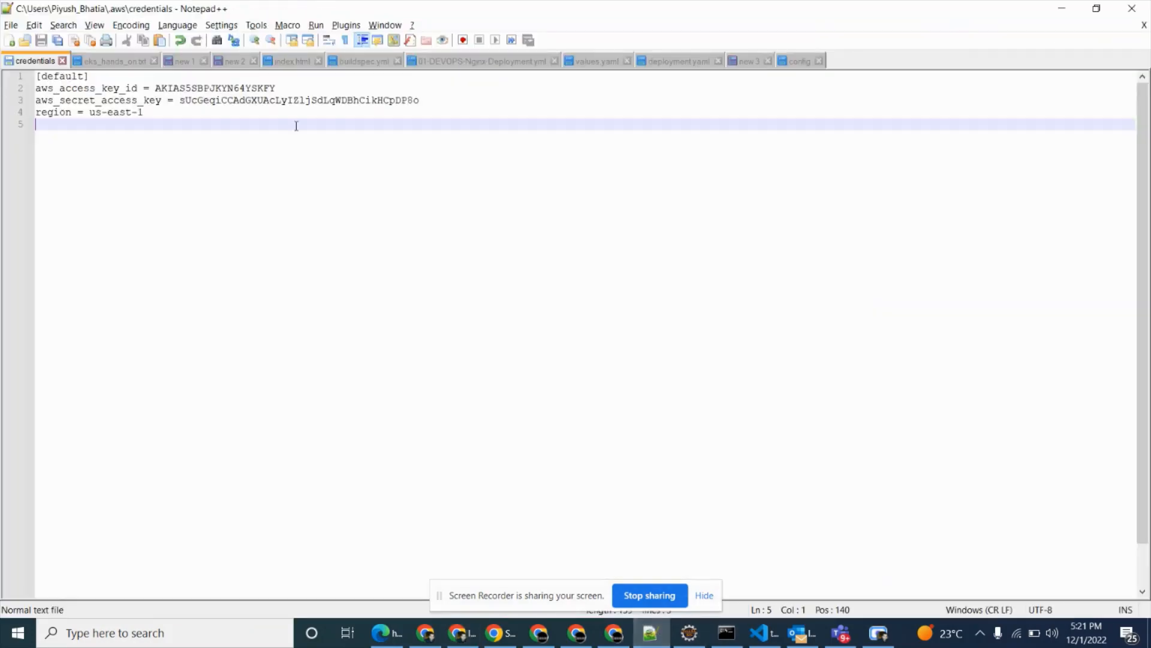
double_click(170, 90)
key("ctrl+v")
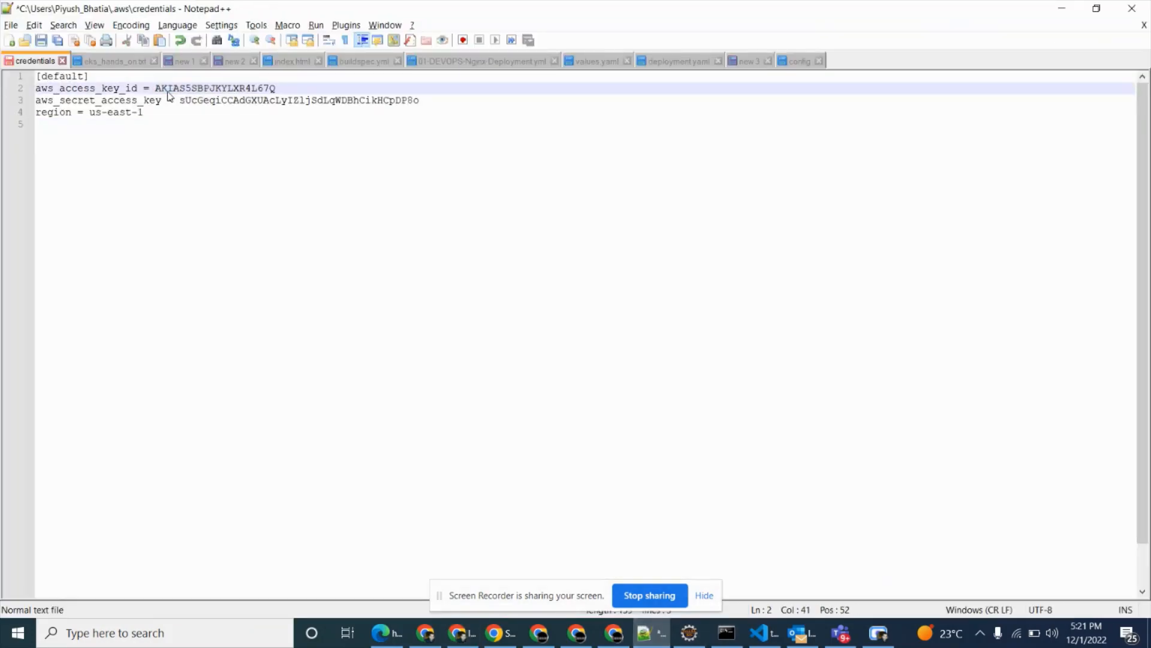
key("ctrl+s")
Replace the aws_secret_access_key value in the credentials file in Notepad++ with the new secret access key and save the file.
key("alt+Tab")
left_click(512, 465)
double_click(515, 466)
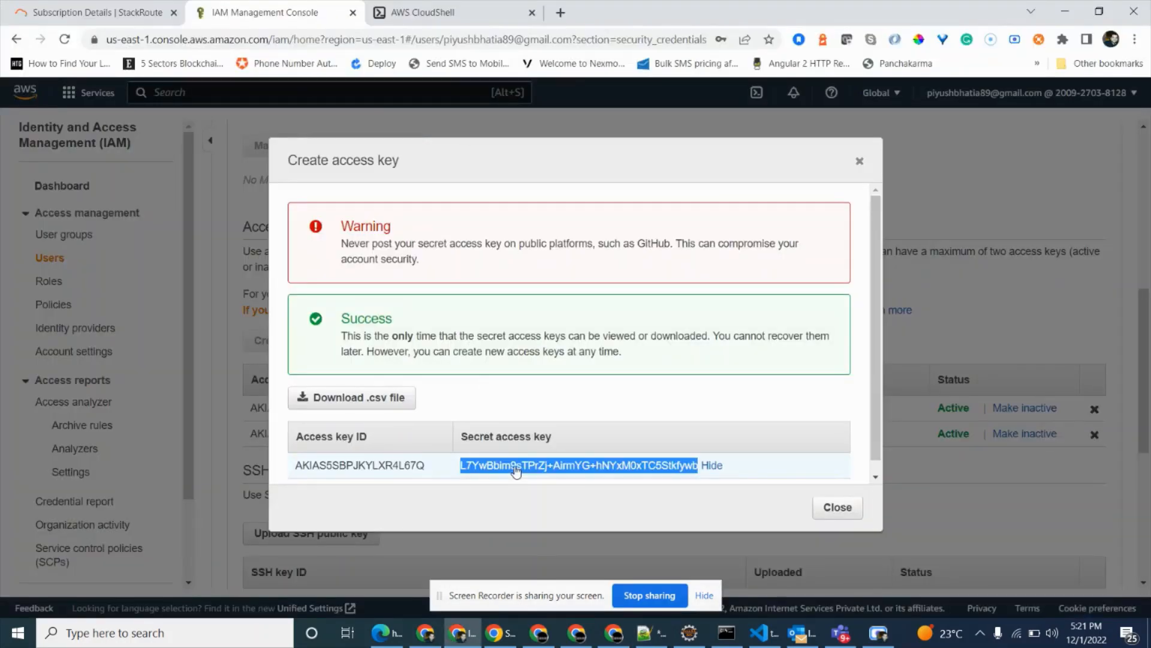
key("alt+Tab")
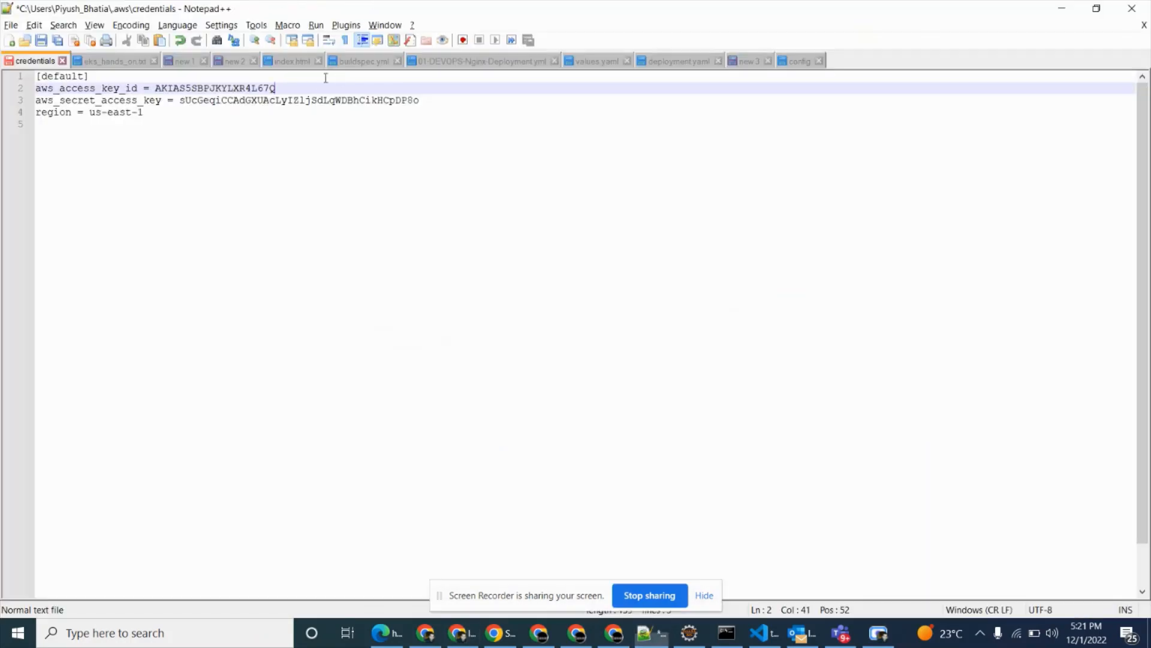
double_click(294, 101)
key("ctrl+v")
key("ctrl+s")
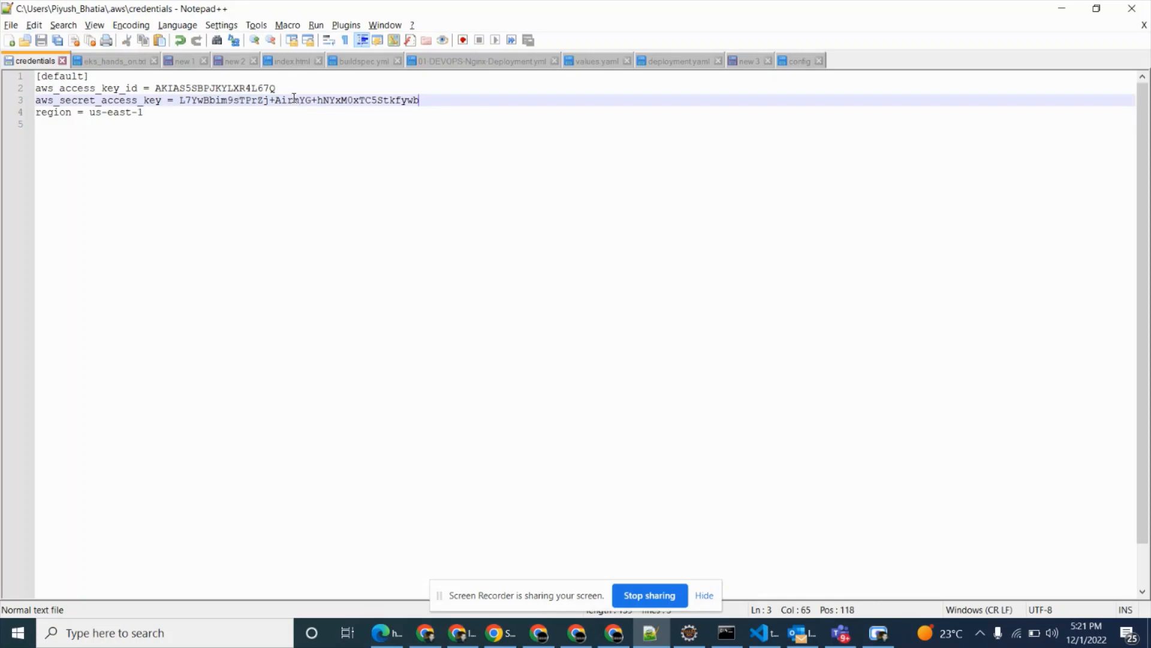
key("alt+Tab")
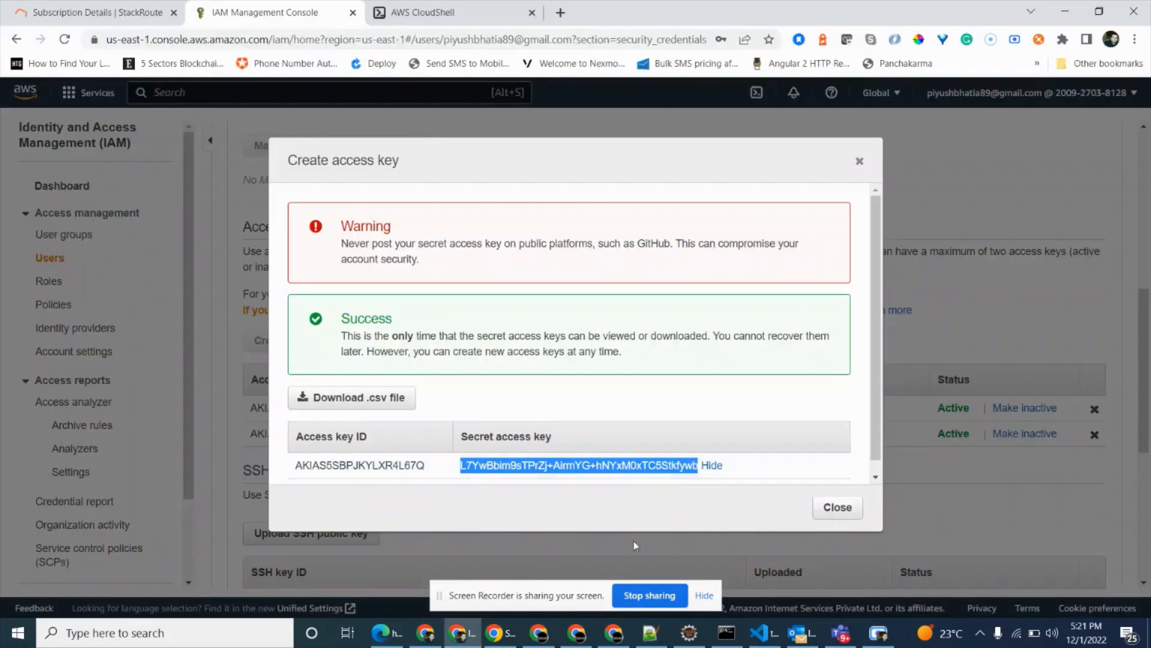
left_click(837, 506)
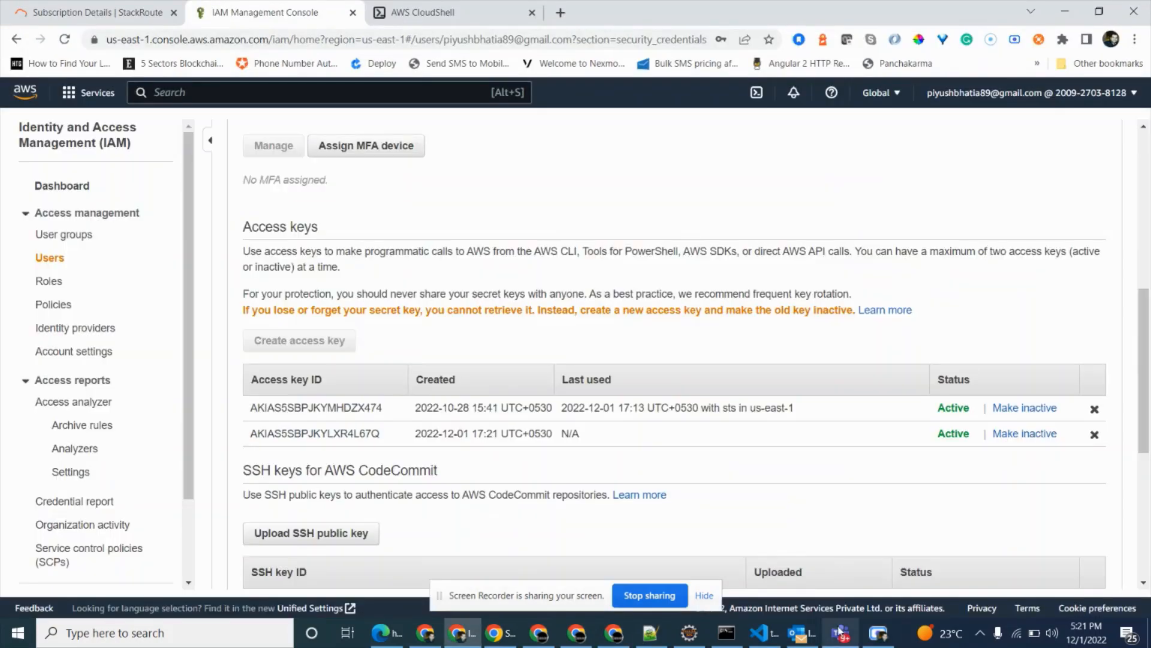
Open the demo-repo folder inside Hands_on_compute\project in File Explorer.
left_click(726, 632)
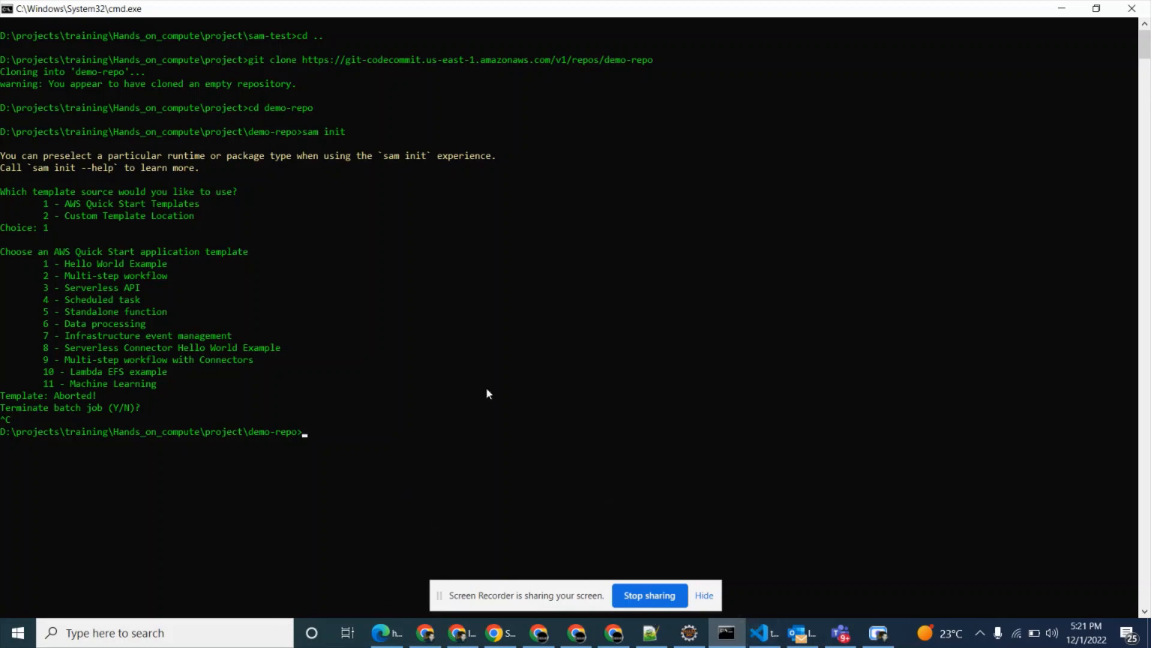
key("alt+Tab")
key("super+e")
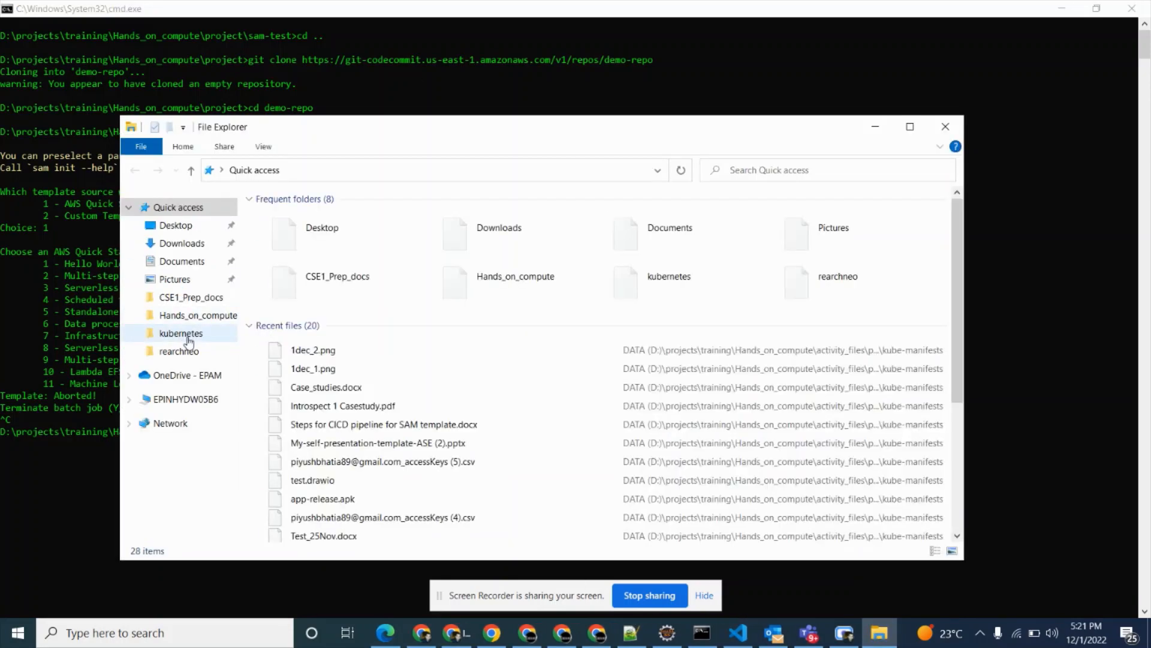
left_click(188, 315)
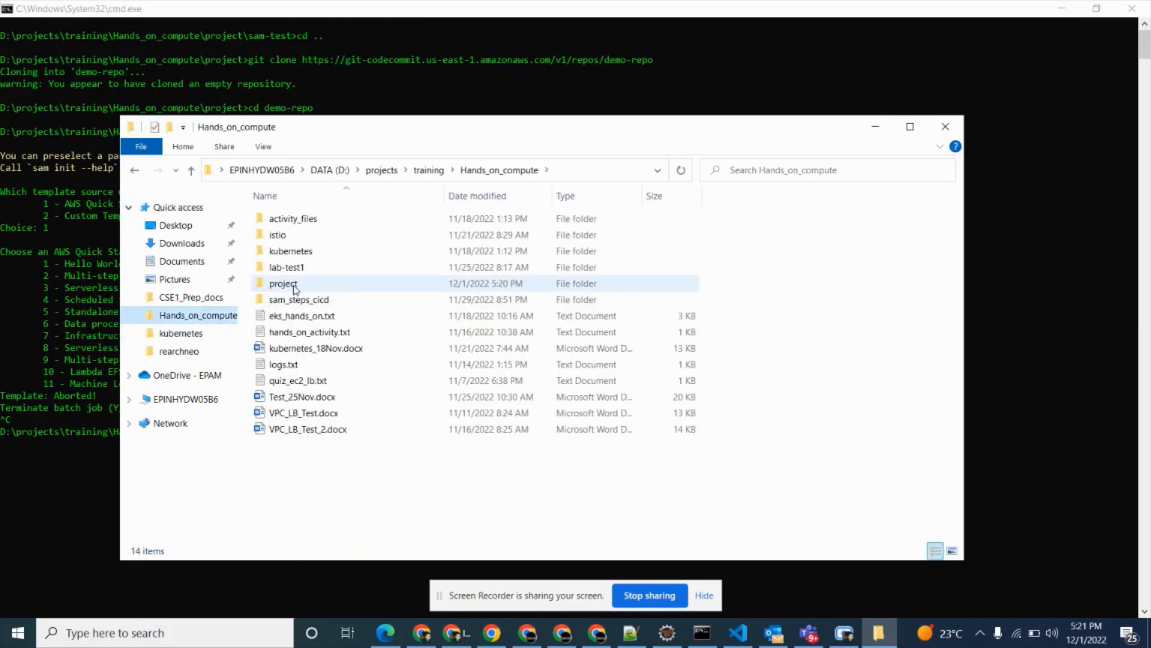
double_click(339, 283)
double_click(310, 219)
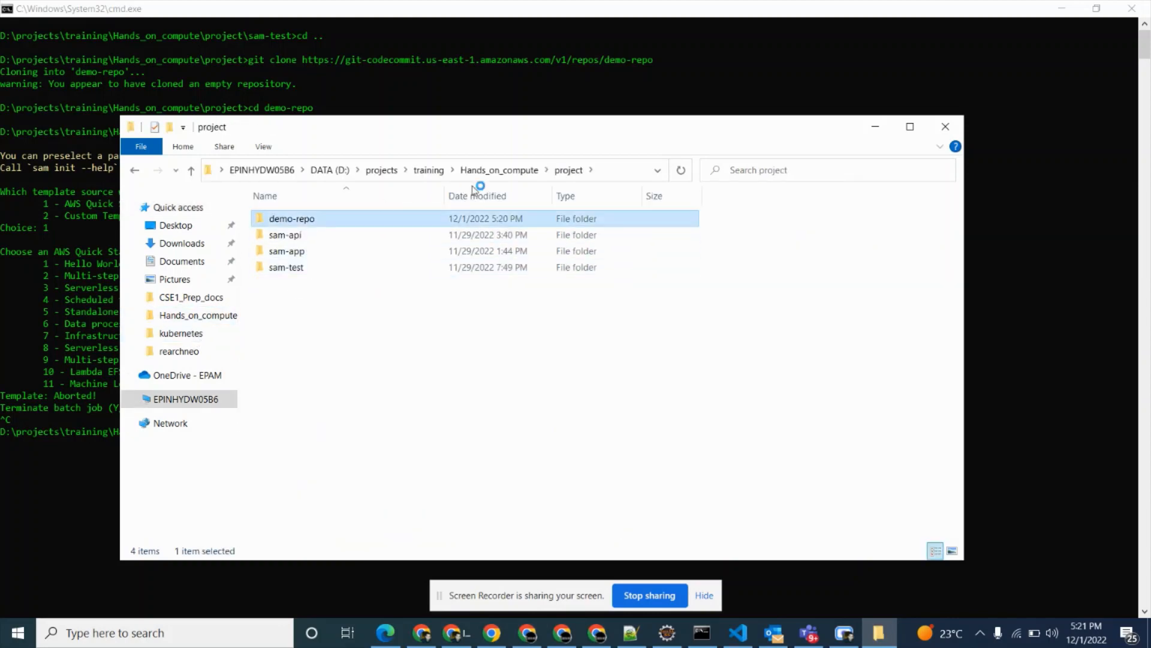
Launch a new Command Prompt from the demo-repo folder and maximise its window.
left_click(632, 169)
type("CMD")
key("Return")
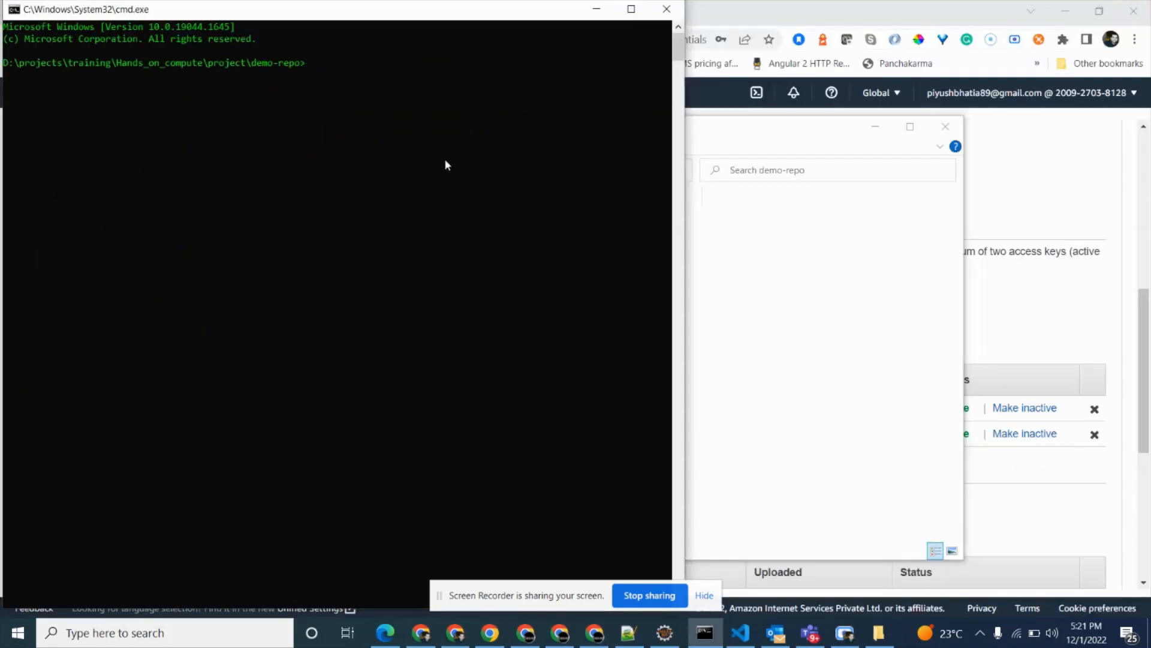
left_click(427, 171)
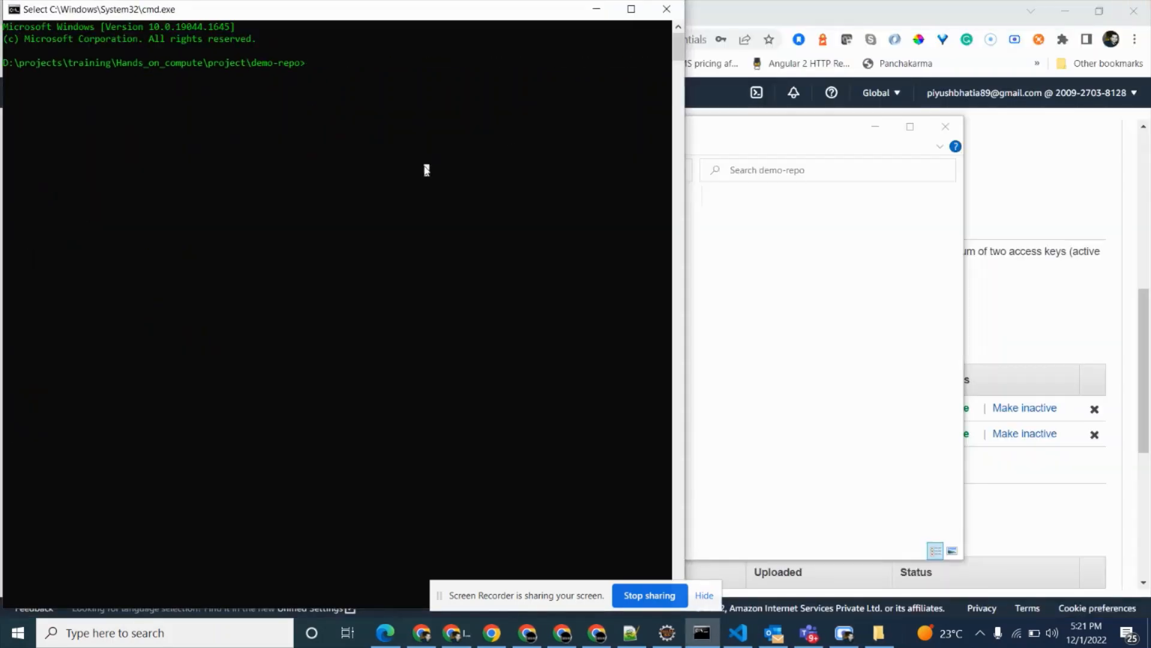
left_click(631, 9)
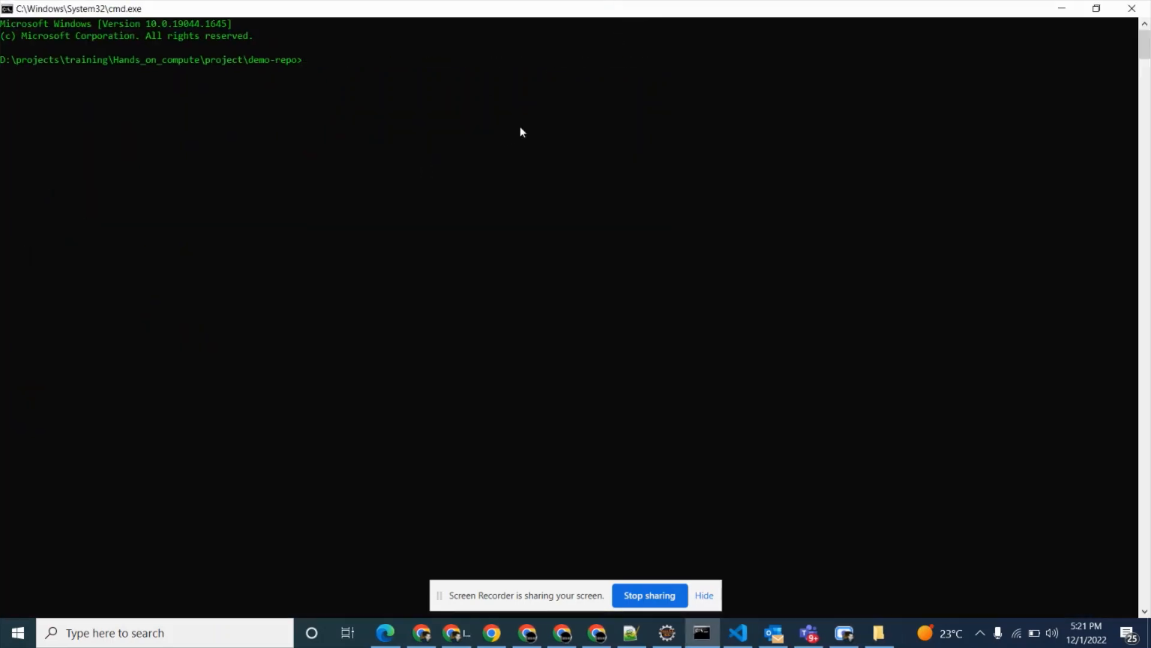
Run sam init and choose AWS Quick Start Templates (1) with the Data processing template (6).
type("sam init")
key("Return")
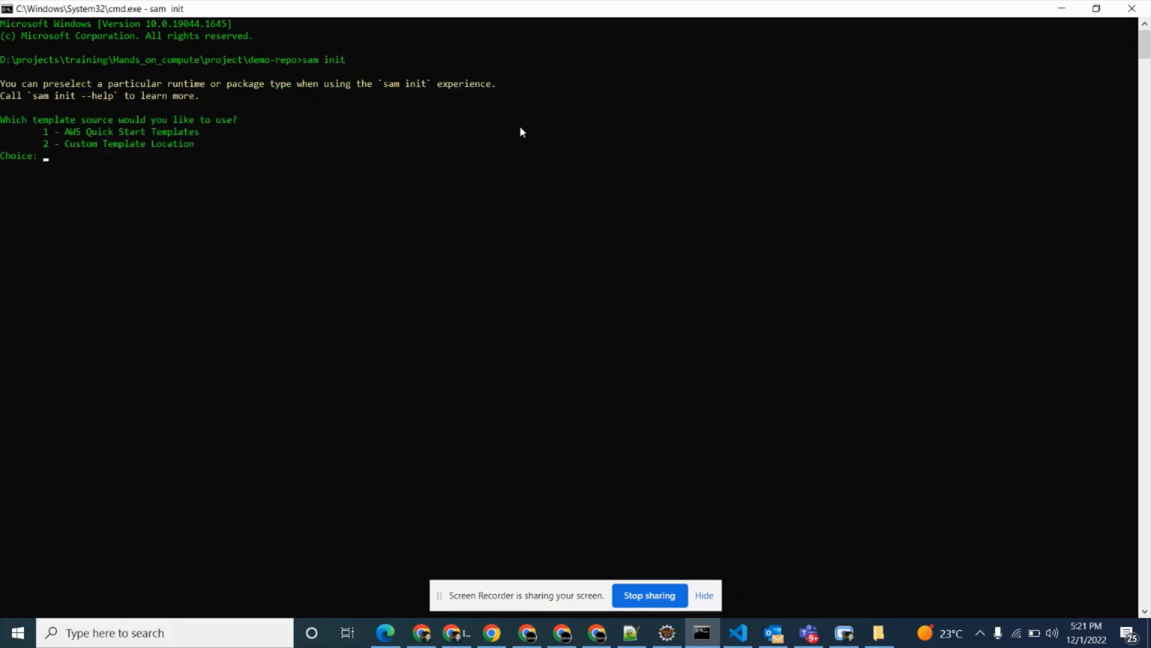
type("1")
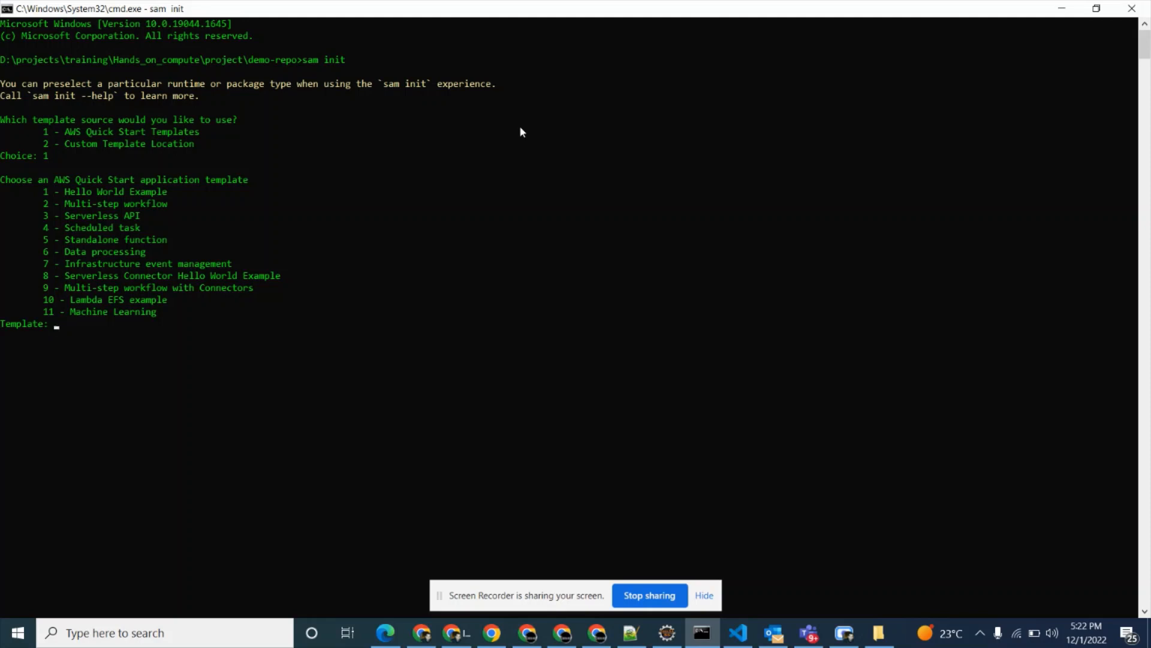
type("6")
key("Return")
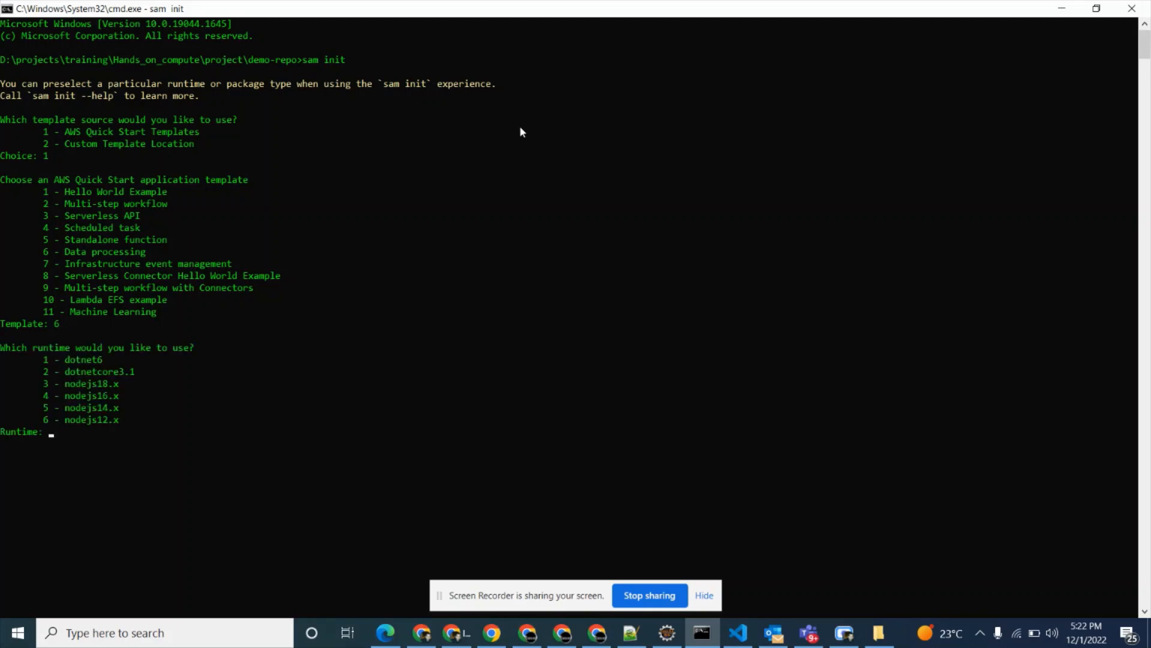
Choose the nodejs16.x runtime (4) and the Quick Start: SQS starter template (3).
type("4")
key("Return")
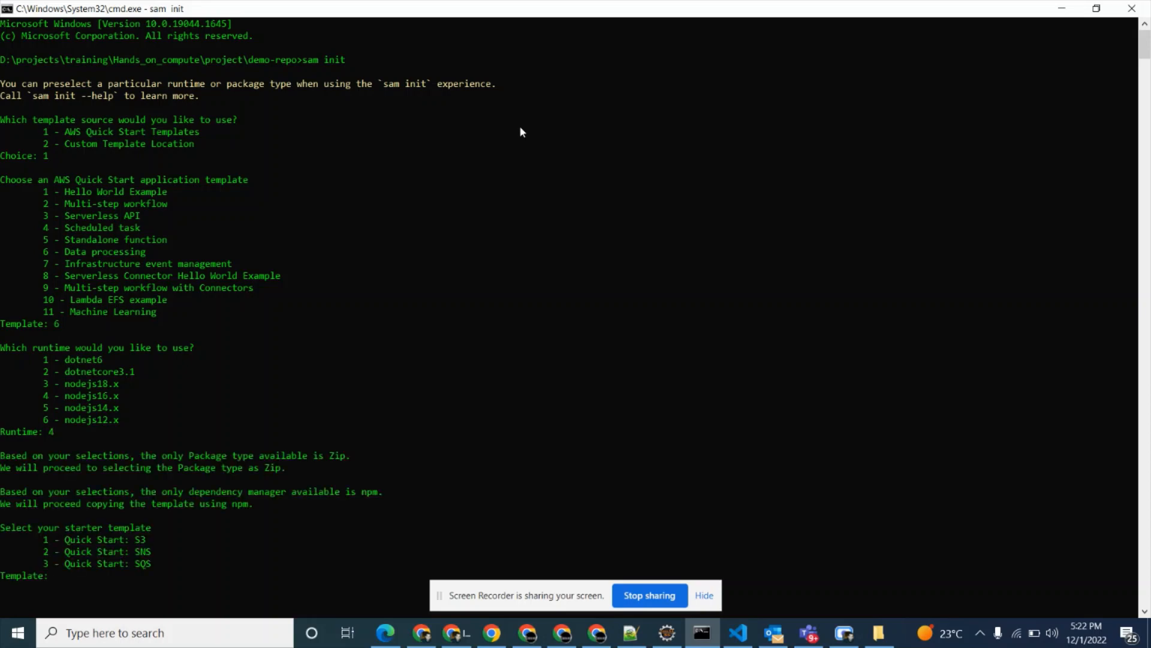
scroll(268, 329, "down", 3)
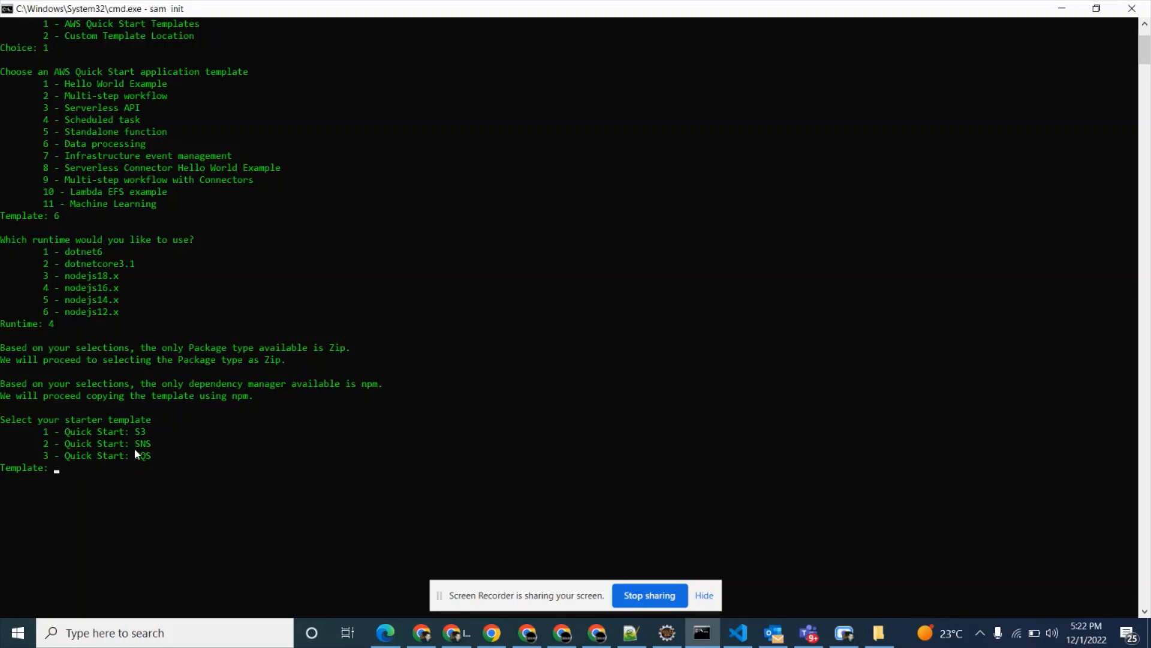
type("3")
key("Return")
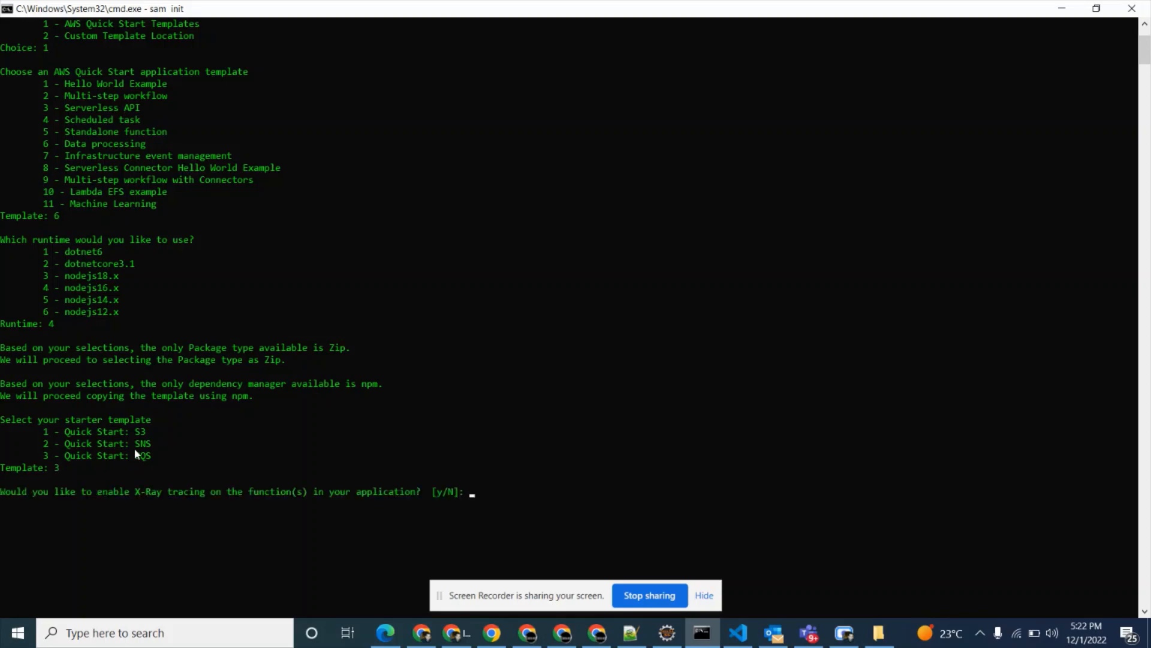
Enable X-Ray tracing for the application and name the project demo-sam-app.
type("y")
key("Return")
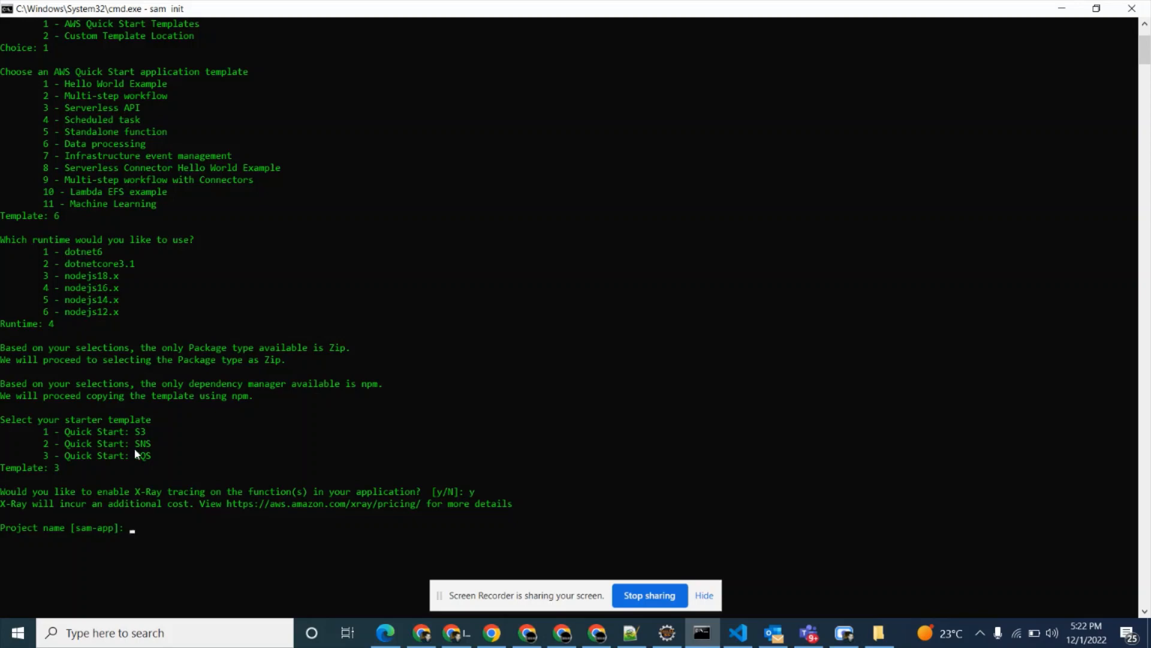
type("demo-sam-app")
key("Return")
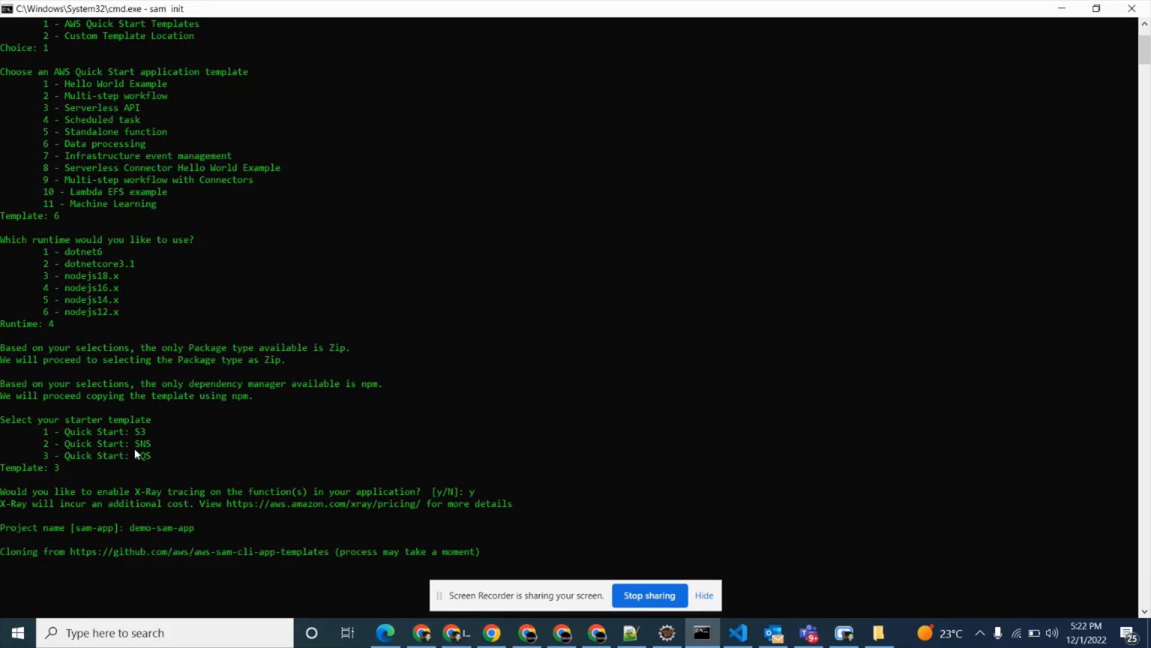
scroll(135, 448, "down", 4)
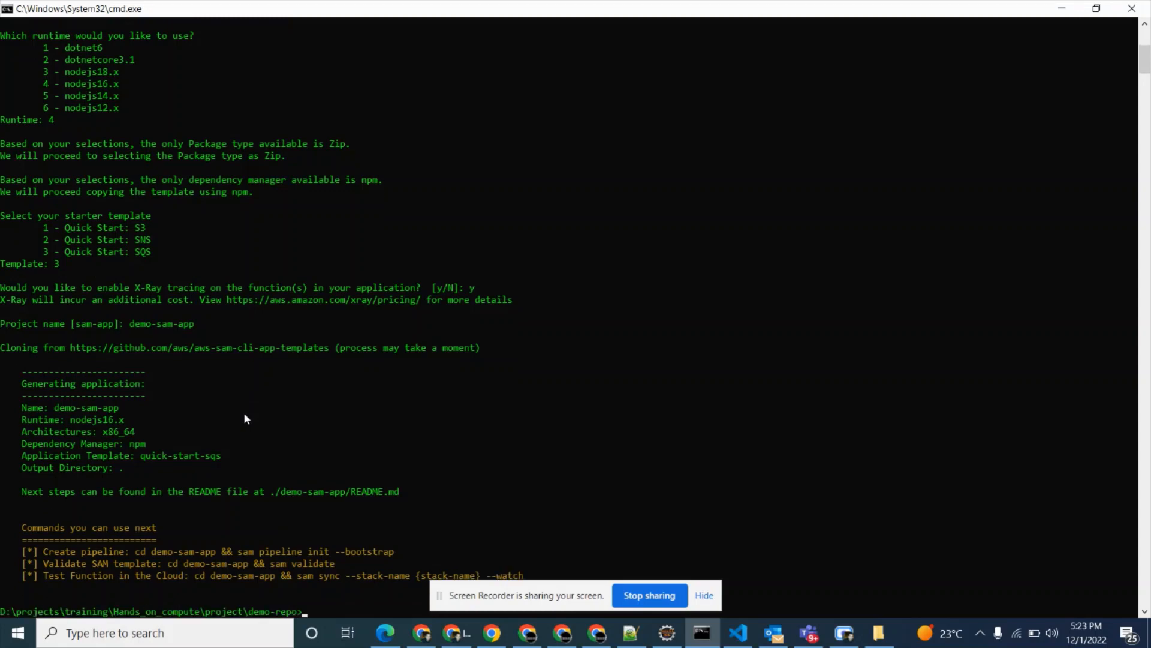
Move all files and folders from the generated demo-sam-app folder up into demo-repo in File Explorer.
left_click(879, 633)
double_click(311, 236)
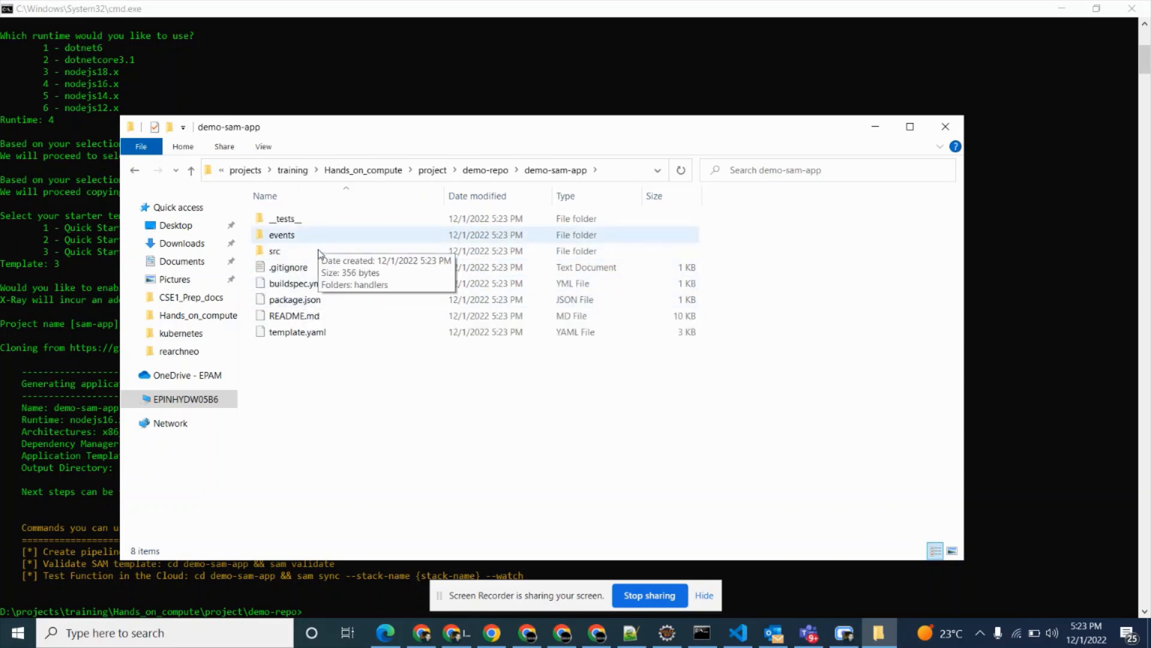
left_click(487, 170)
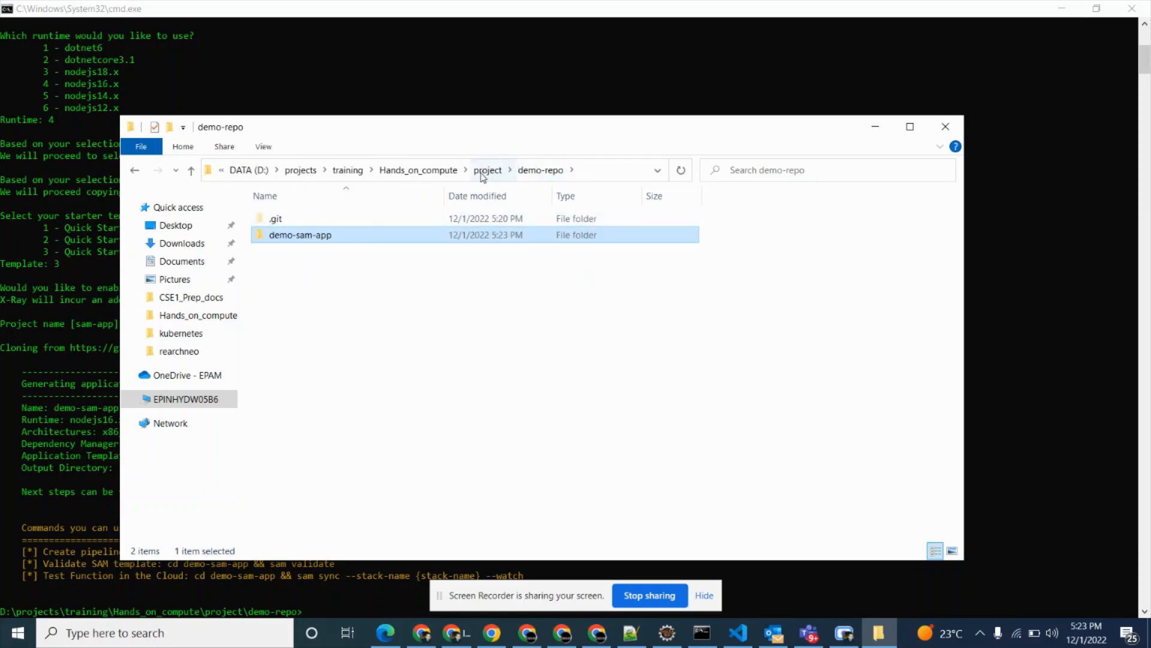
left_click(487, 169)
double_click(318, 222)
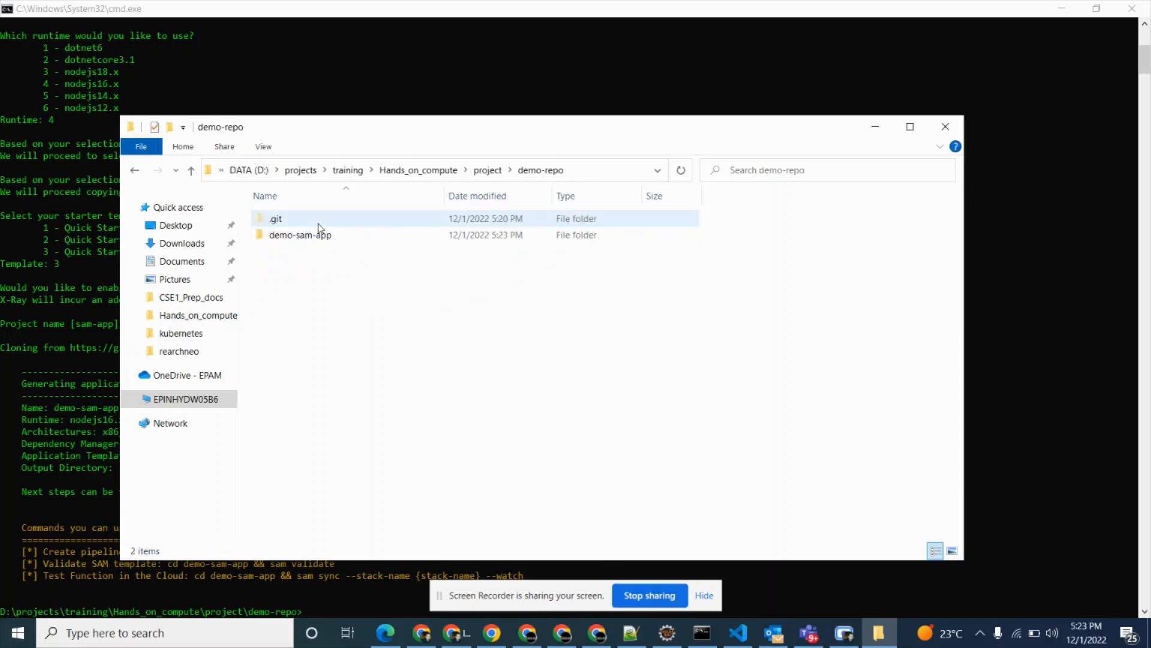
double_click(320, 235)
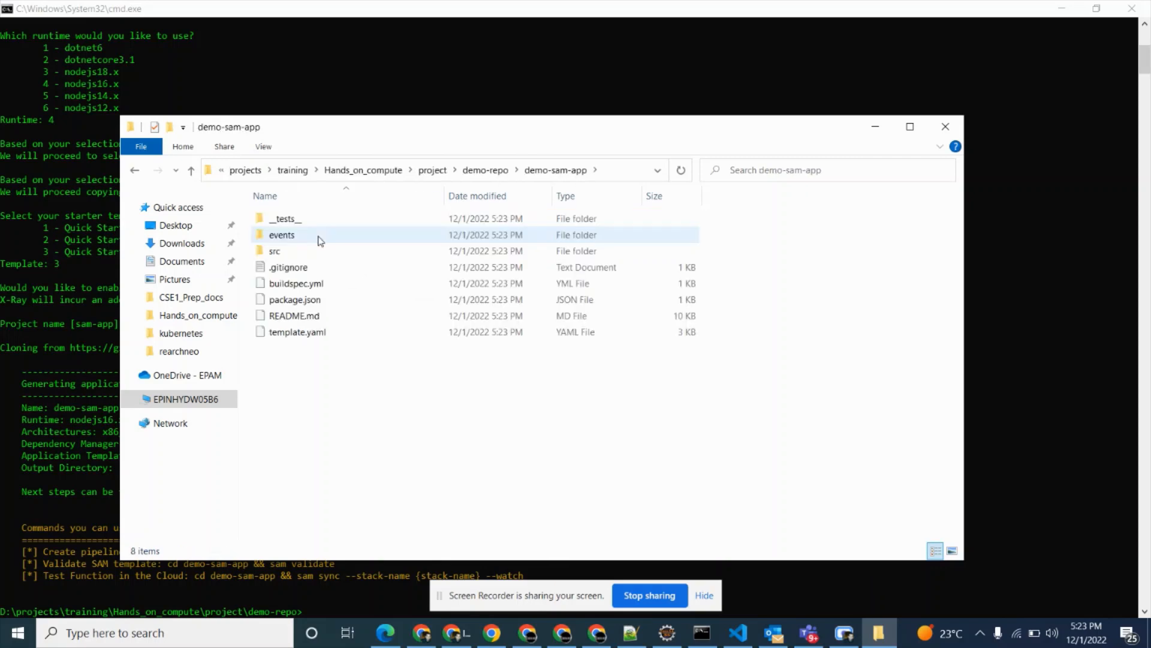
key("ctrl+a")
key("alt+Up")
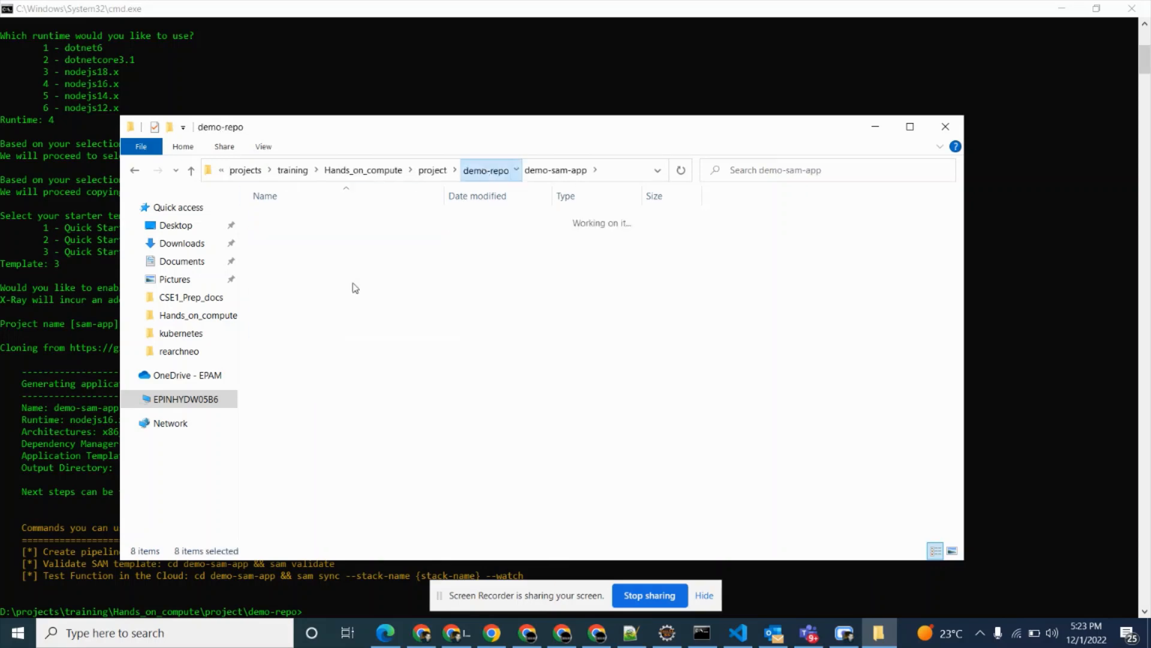
key("ctrl+v")
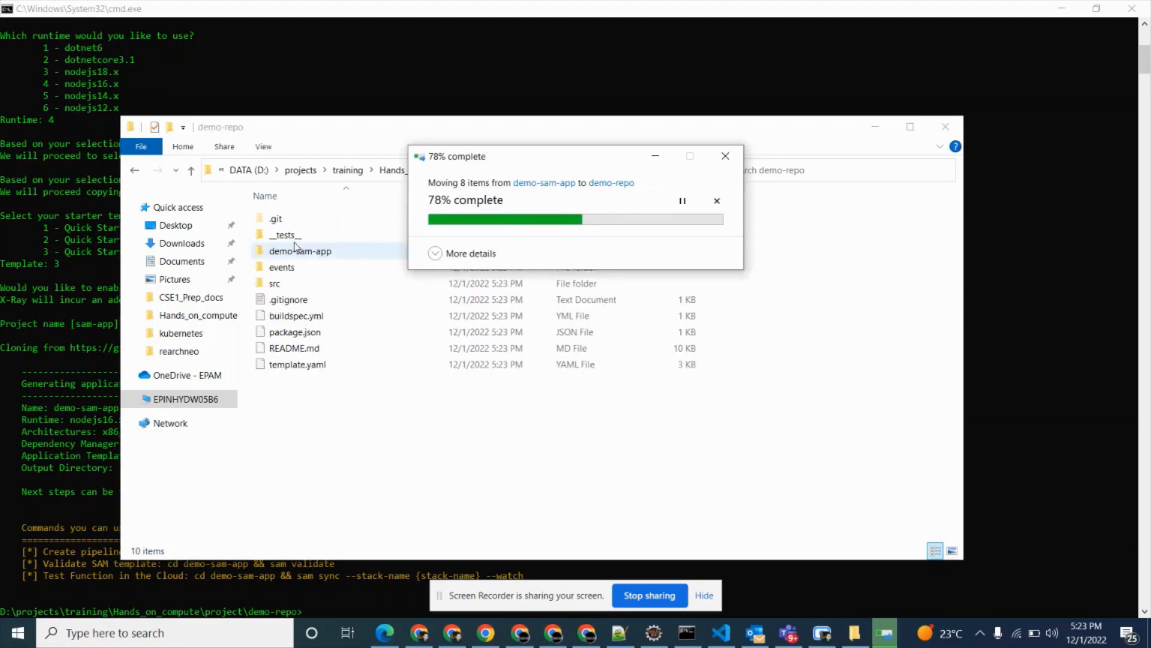
Permanently delete the emptied demo-sam-app folder from demo-repo.
left_click(303, 251)
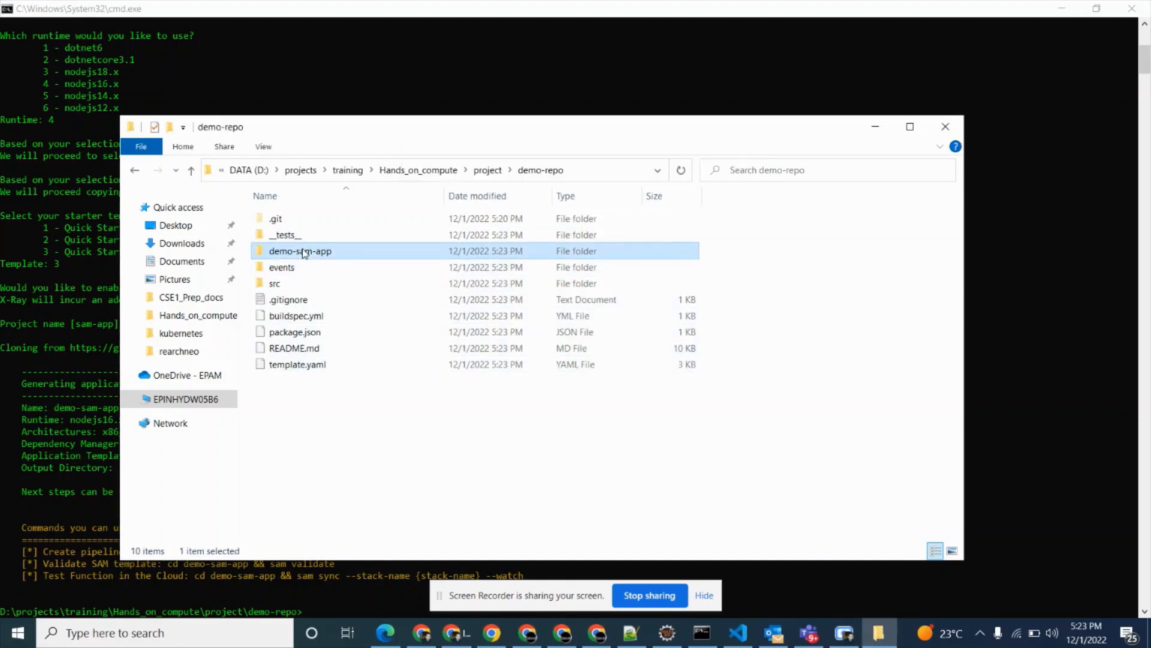
key("shift+Delete")
key("Return")
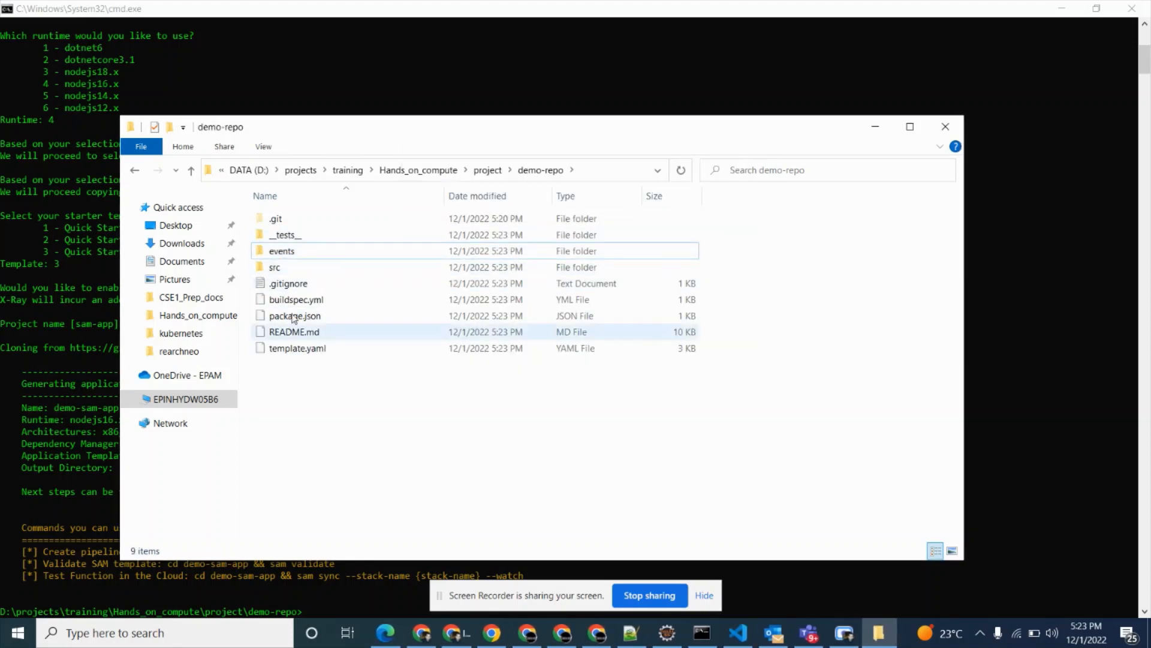
Back in the Command Prompt, check the repository with git status and stage all files with git add.
left_click(106, 352)
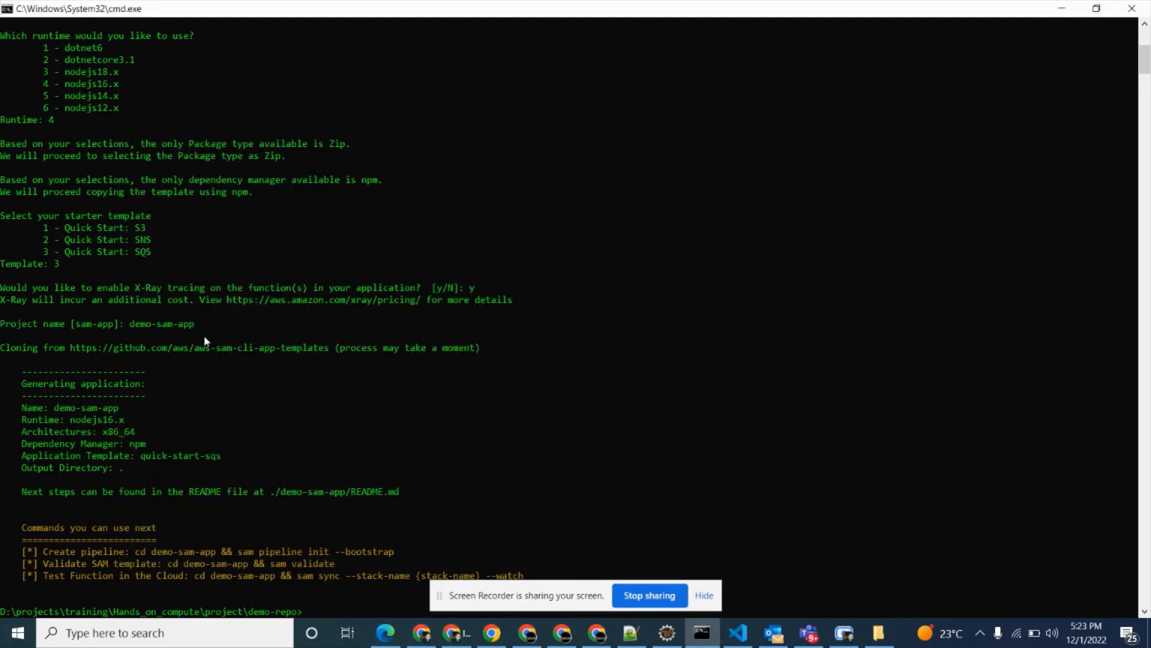
type("git status")
key("Return")
type("git")
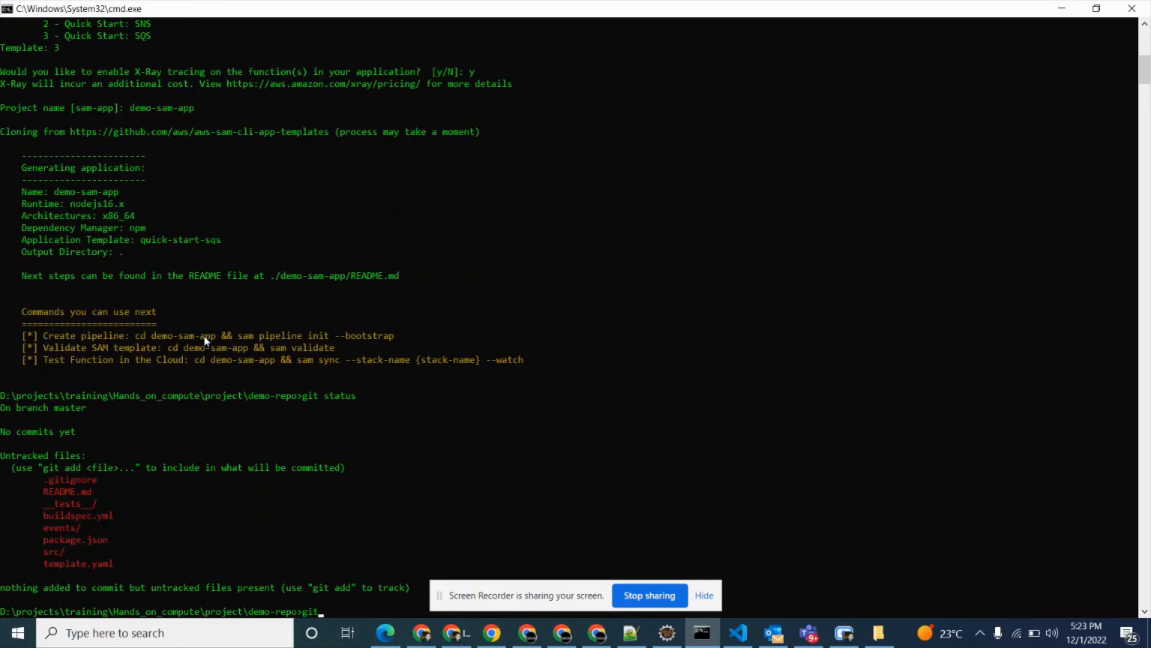
type(" add .")
key("Return")
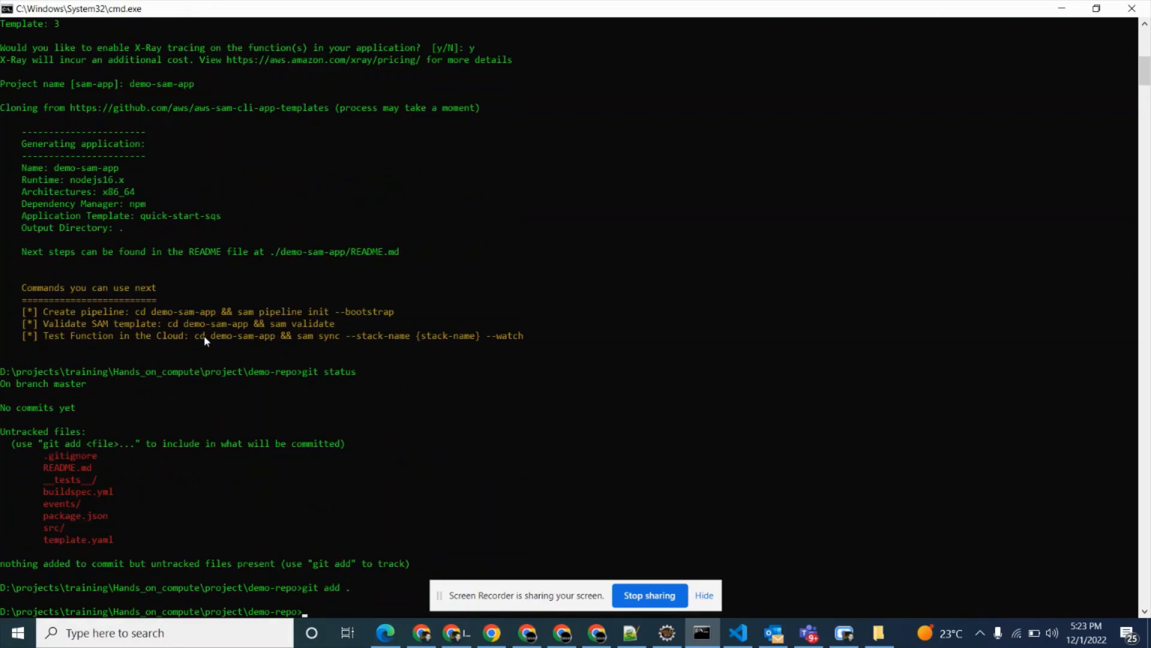
Commit the staged files with git commit using the message "Initial commit".
type("git commit -m\"\"Initial commit")
key("Return")
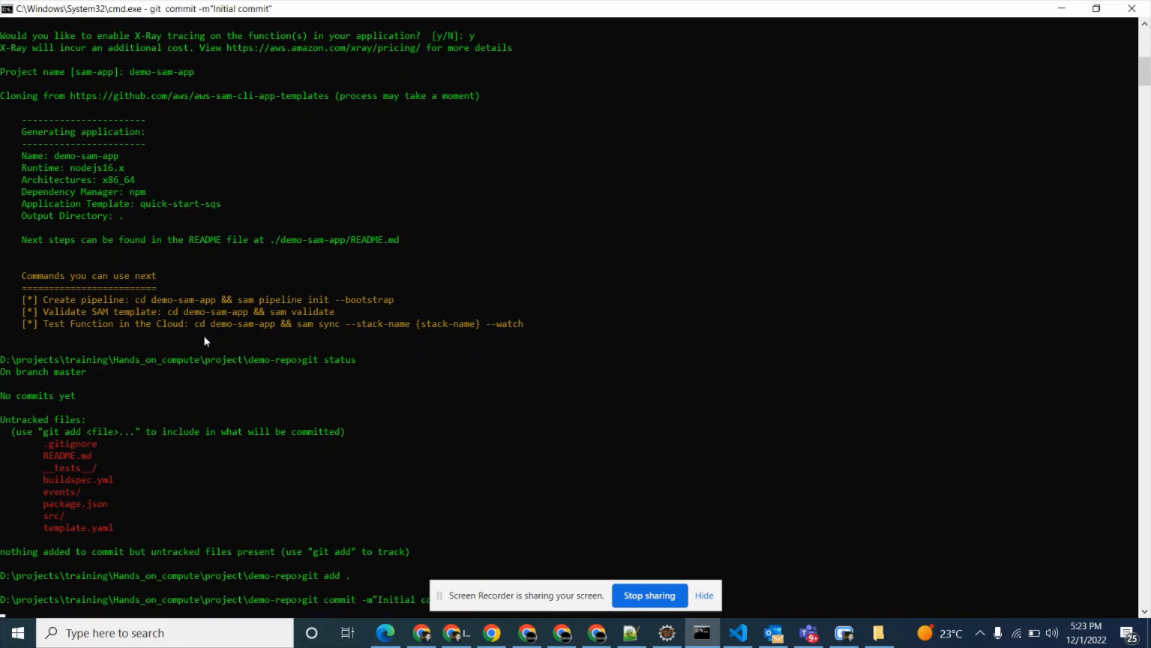
Push the commit to the CodeCommit repository with git push origin master.
type("git p")
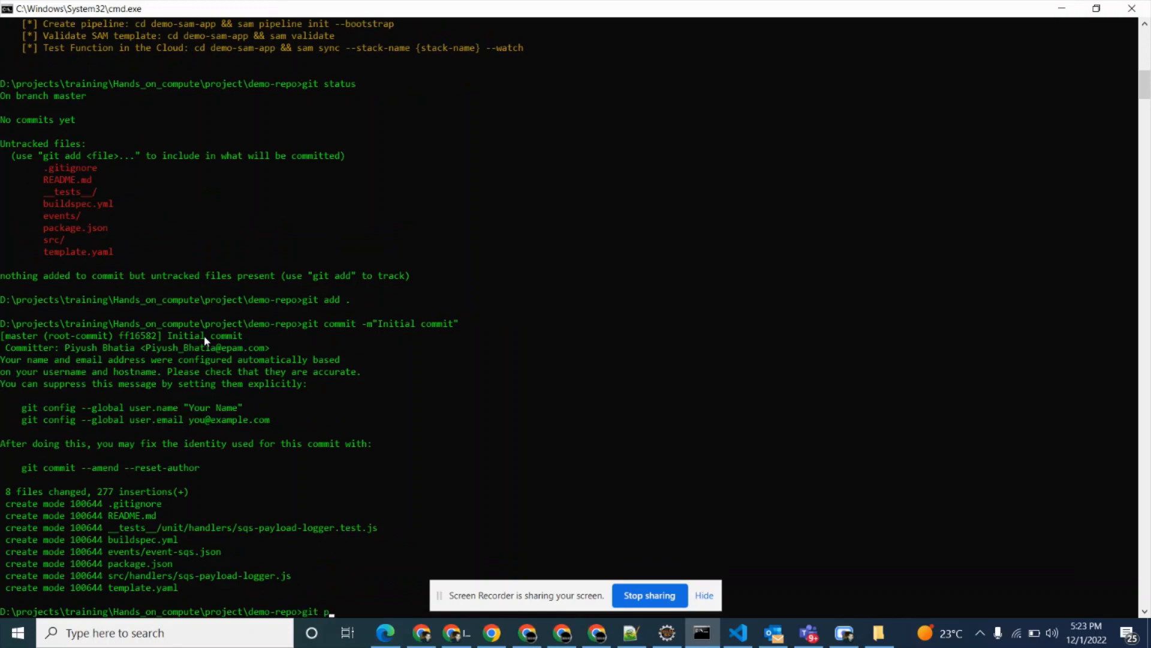
type("ush origin master")
key("Return")
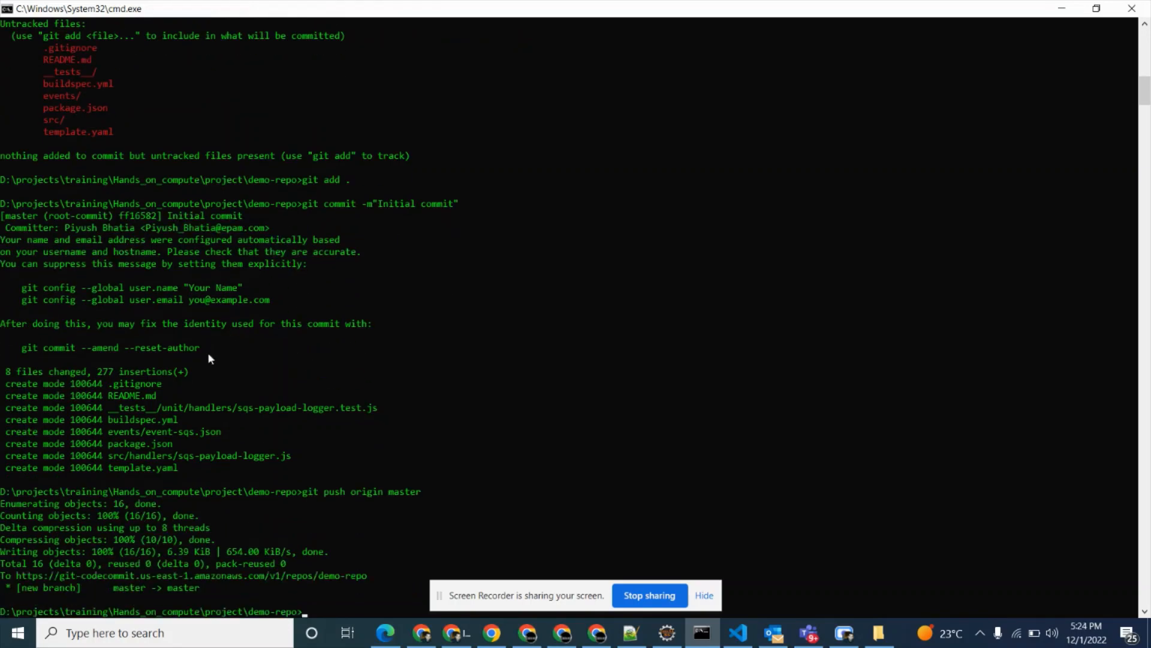
Switch to the AWS console in Chrome and return to the code page of the CodeCommit repository demo-repo.
left_click(451, 633)
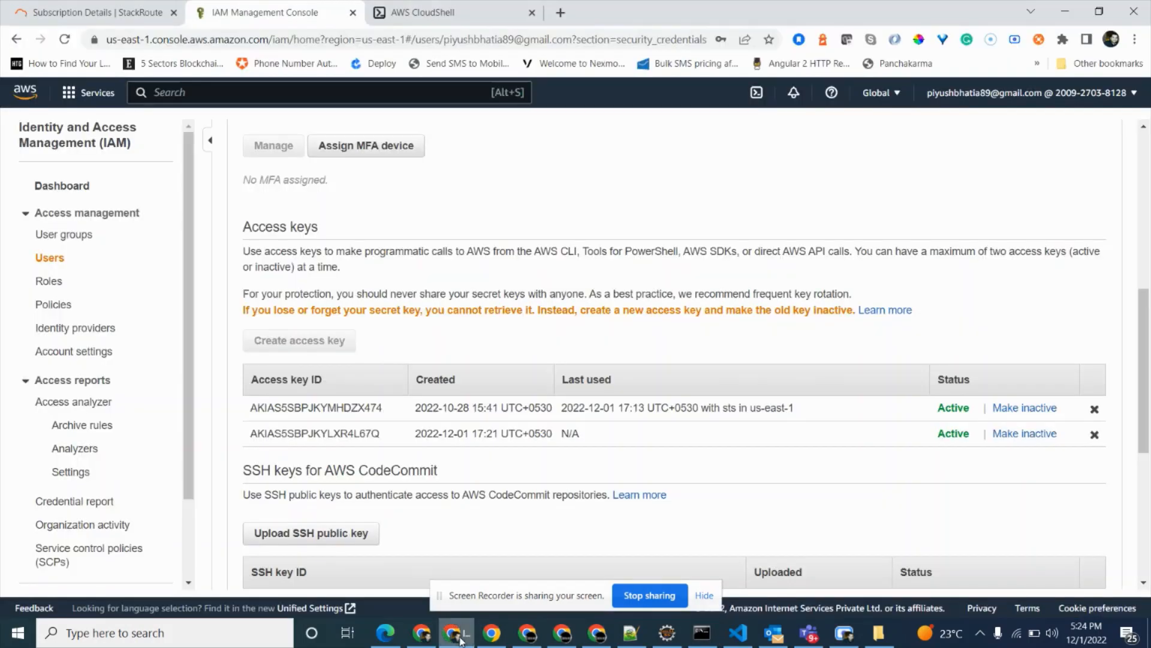
left_click(16, 39)
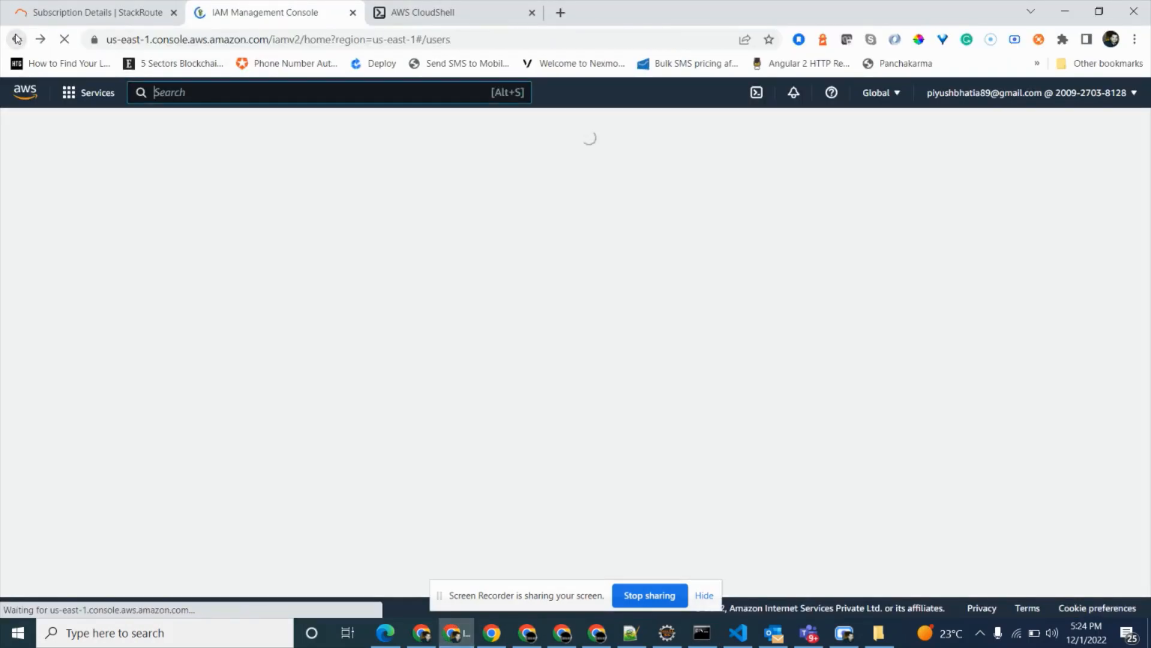
left_click(16, 39)
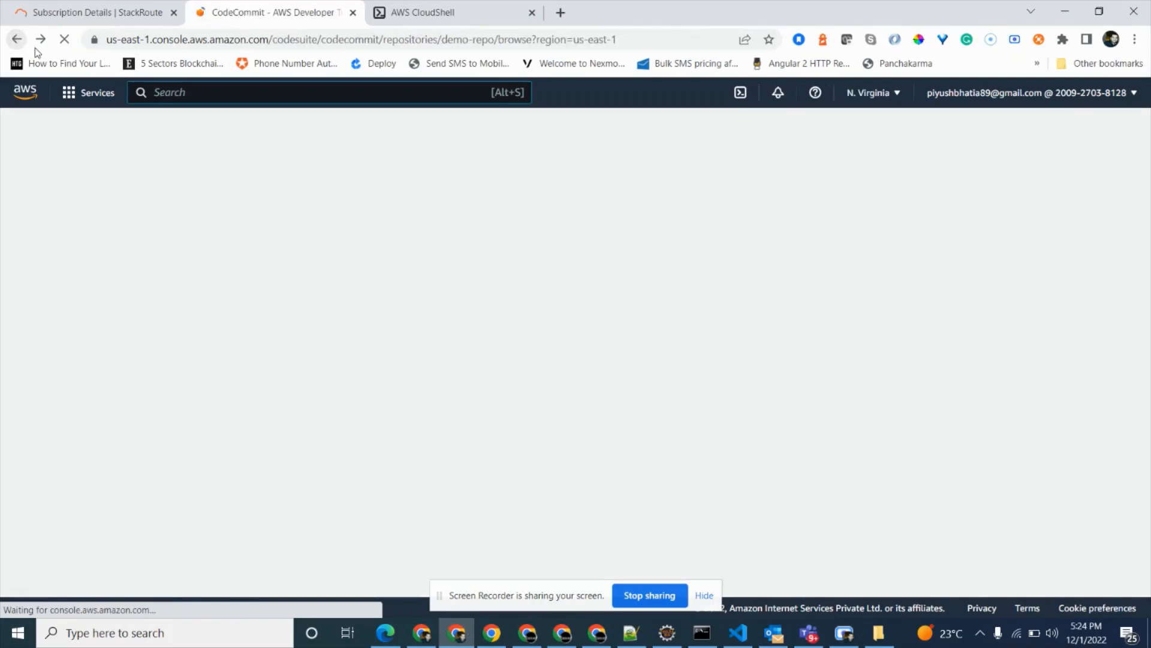
left_click(40, 40)
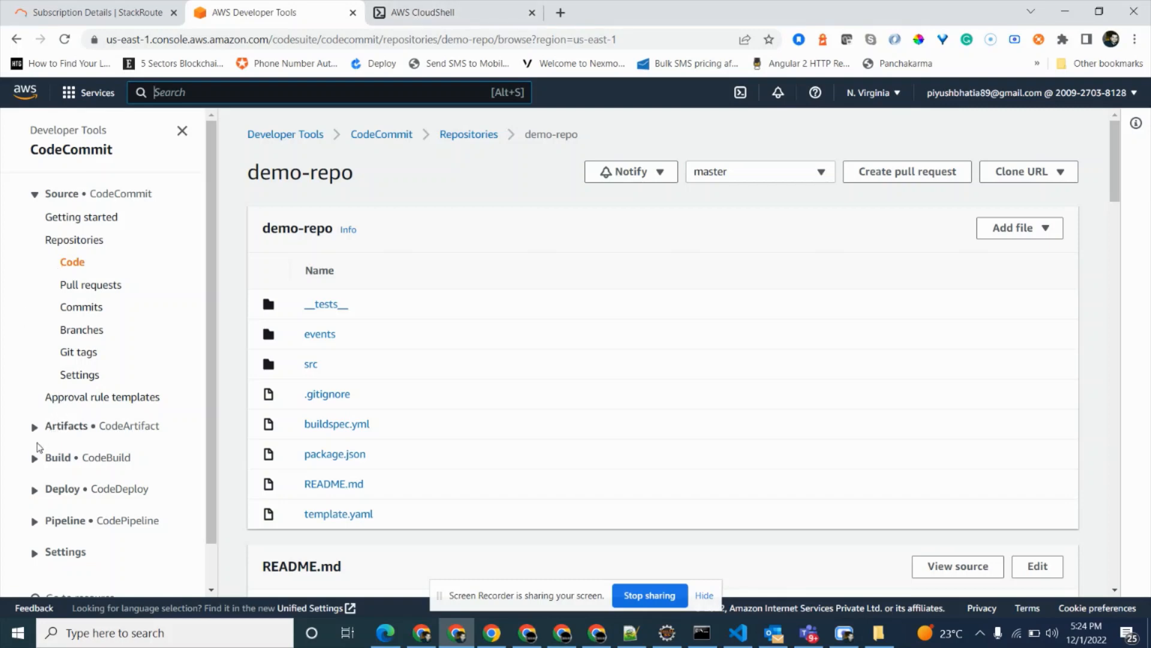
Open the list of pipelines in CodePipeline.
left_click(37, 521)
scroll(85, 444, "down", 2)
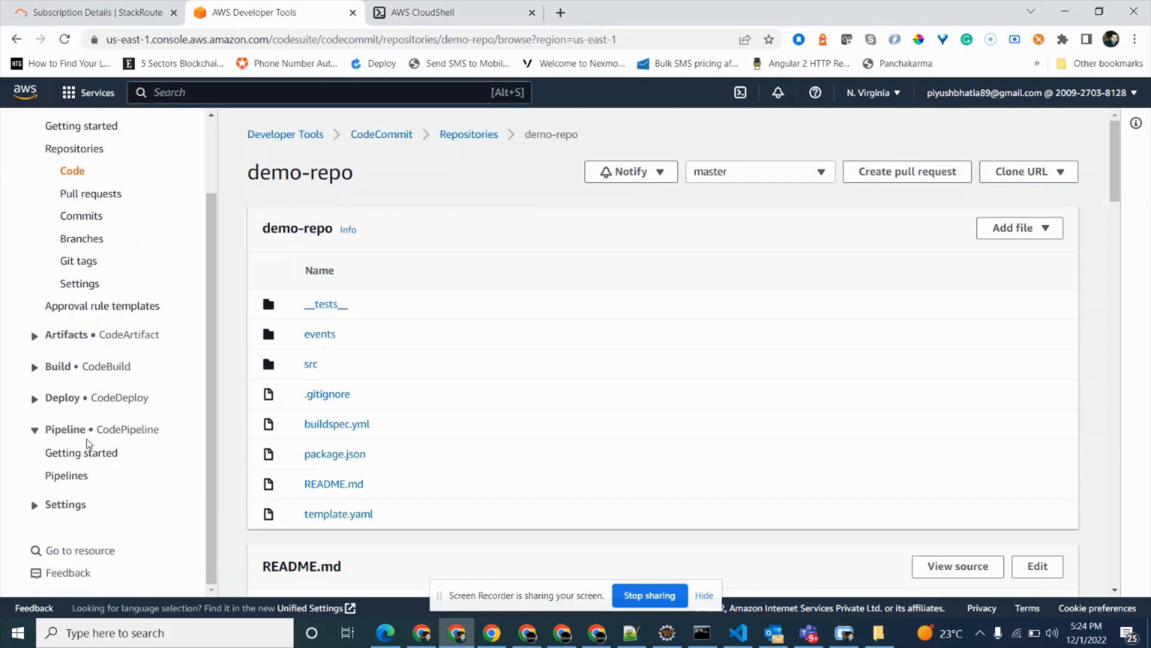
left_click(67, 475)
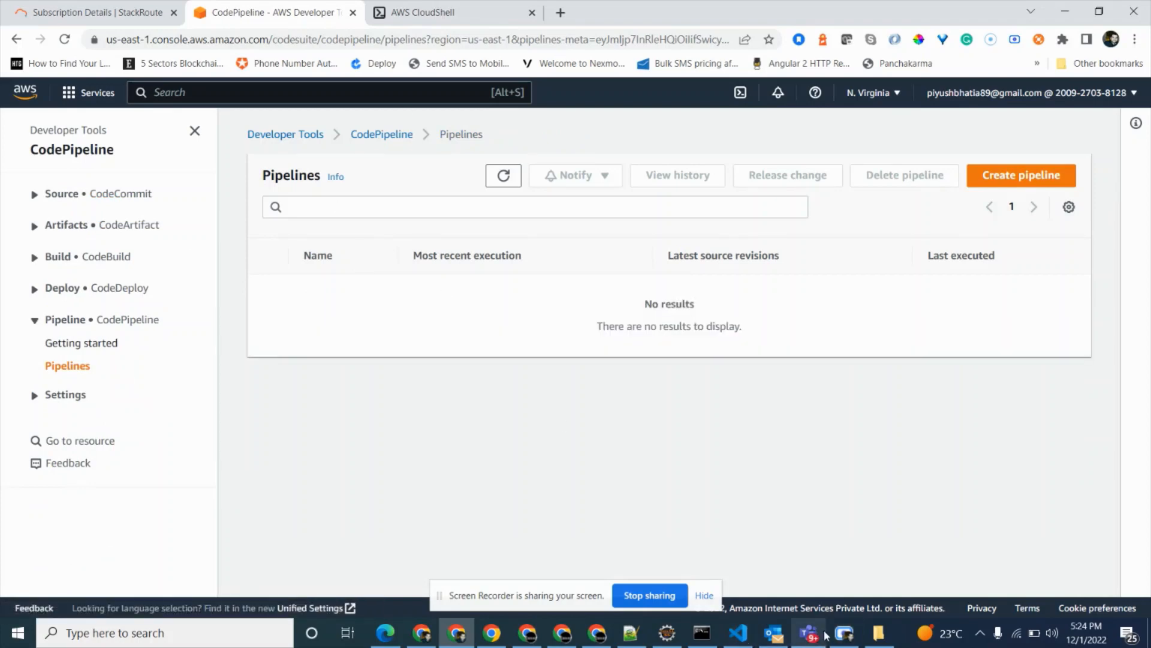
left_click(476, 11)
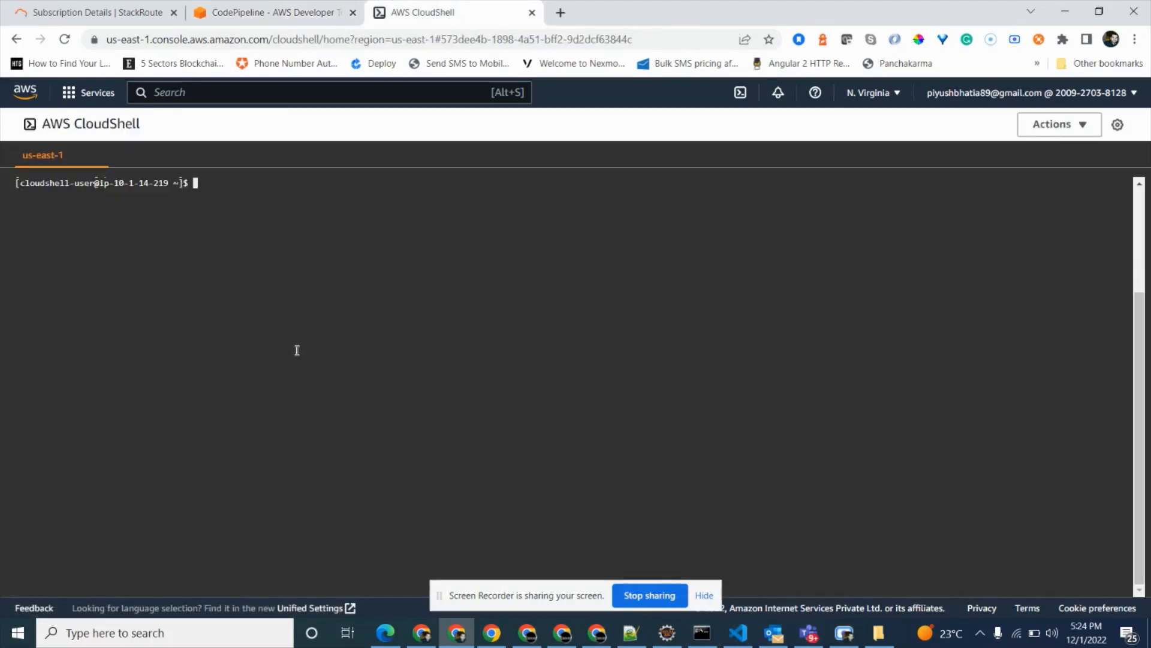
left_click(254, 7)
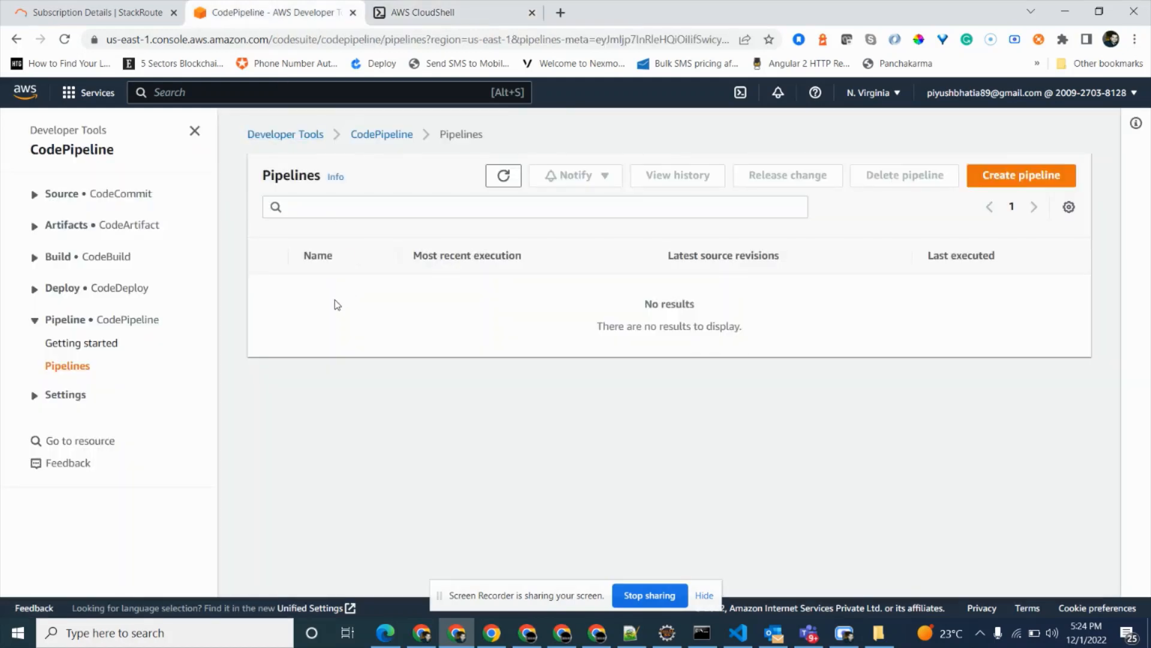
Start a new pipeline named demo-sam-pipeline with a new service role and continue to the source stage.
left_click(980, 180)
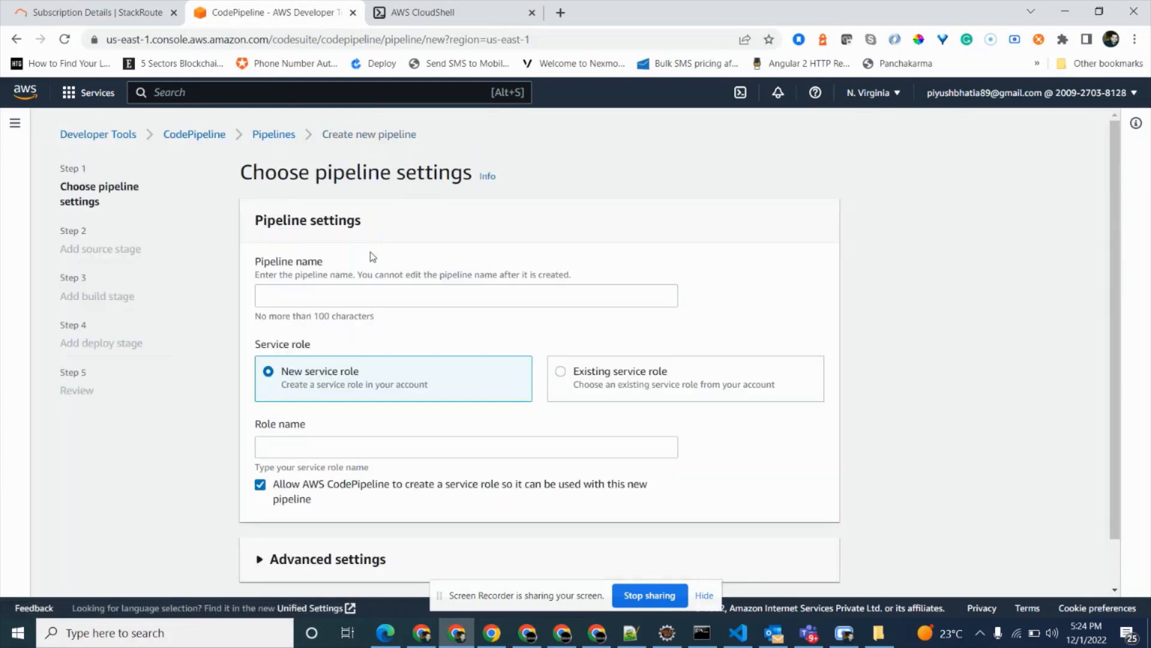
left_click(374, 288)
type("demo")
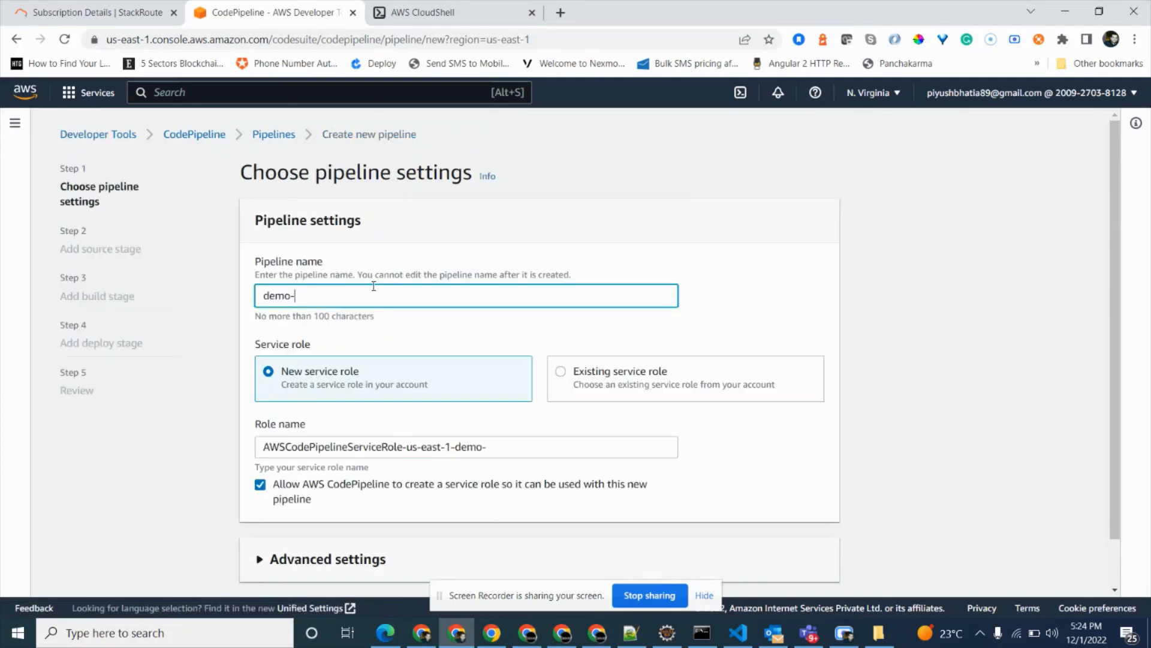
type("-sam-pipeline")
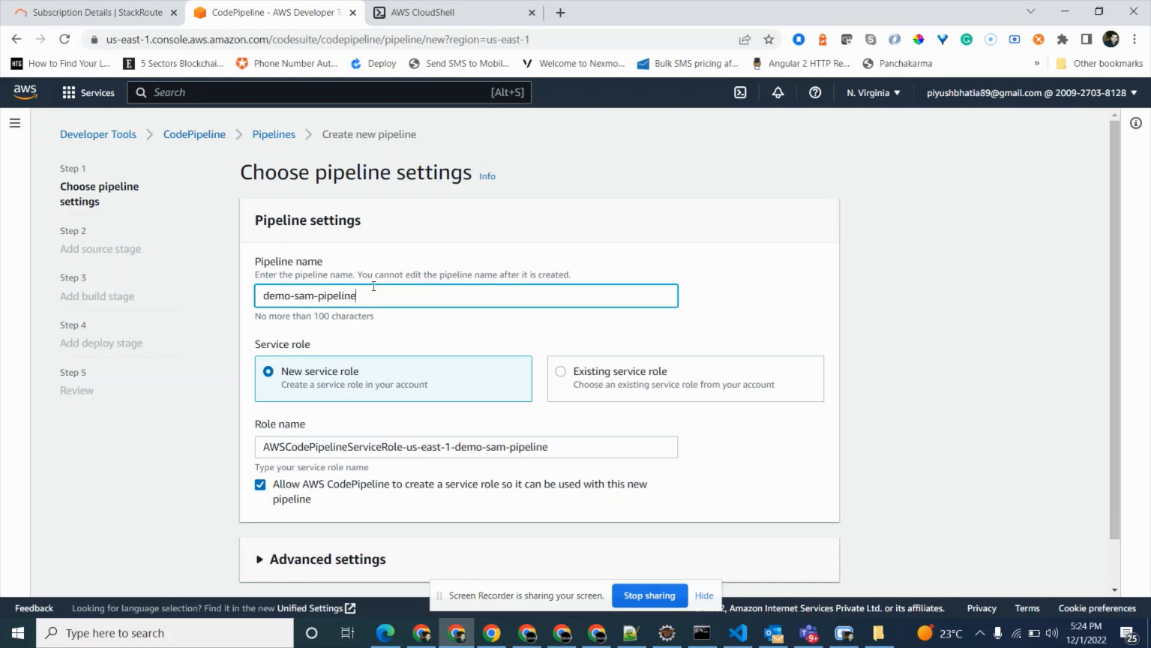
scroll(374, 287, "down", 2)
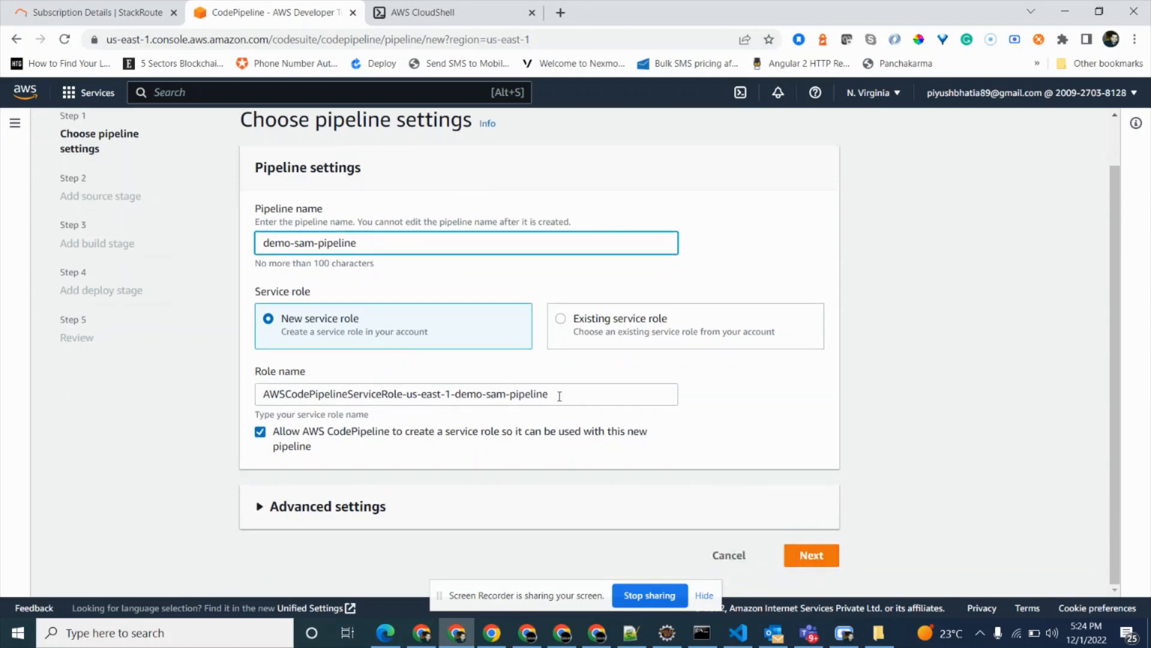
left_click_drag(559, 396, 265, 396)
left_click(816, 558)
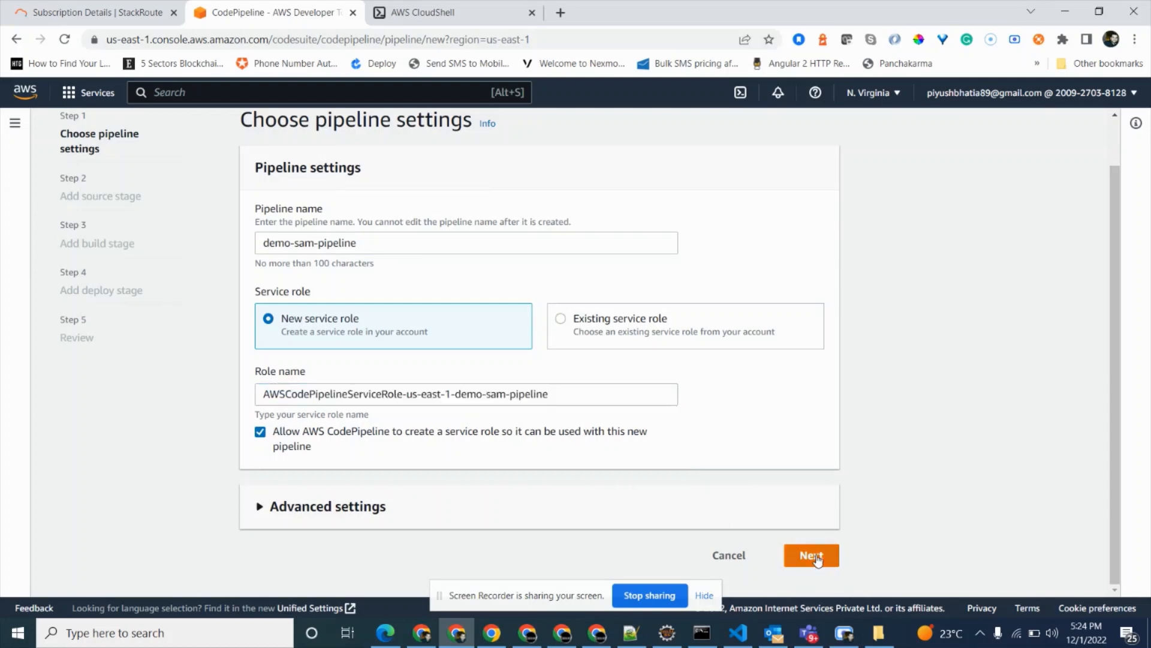
Set the source stage to AWS CodeCommit with repository demo-repo and branch master, keeping the default options, and continue to the build stage.
left_click(390, 296)
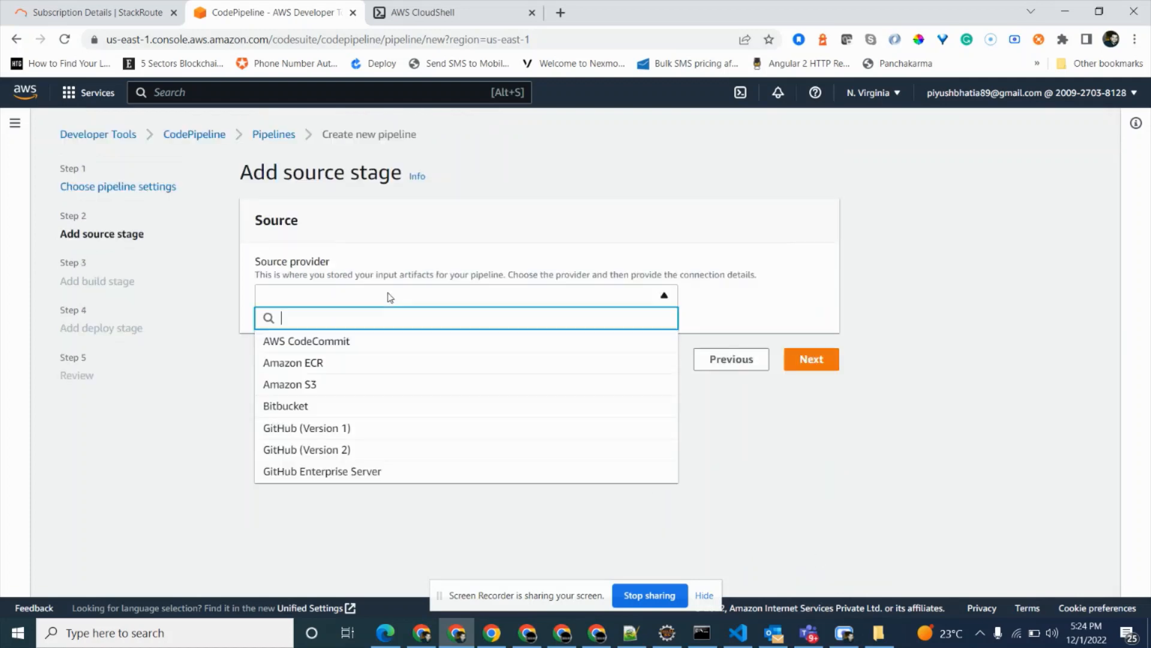
left_click(322, 341)
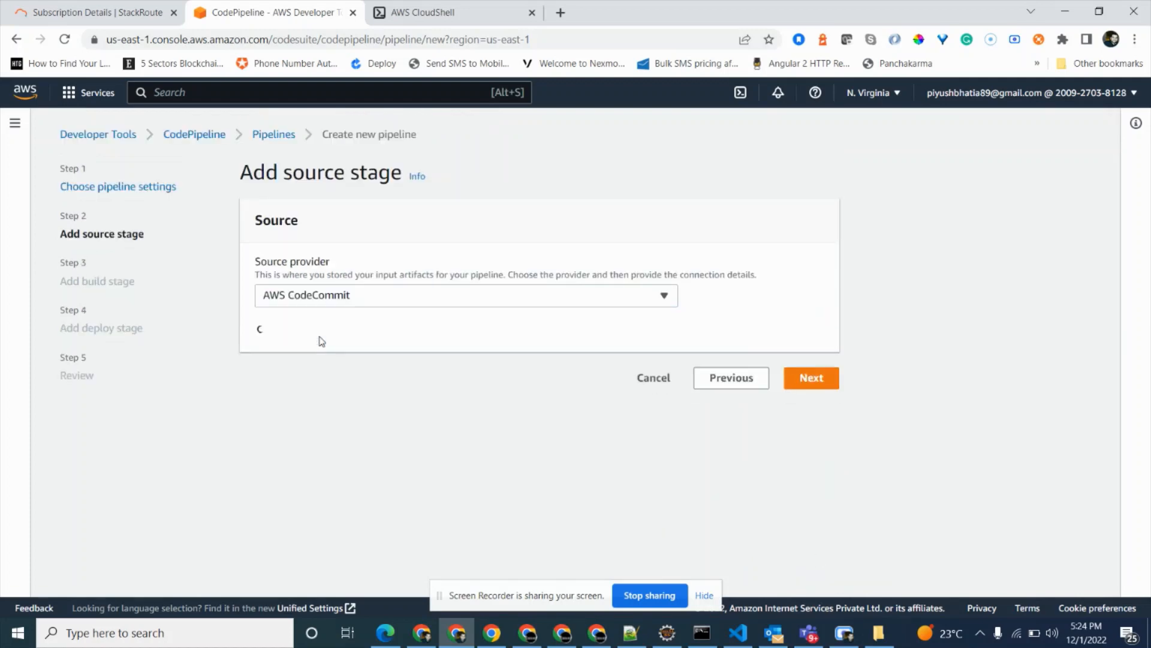
left_click(335, 362)
left_click(332, 387)
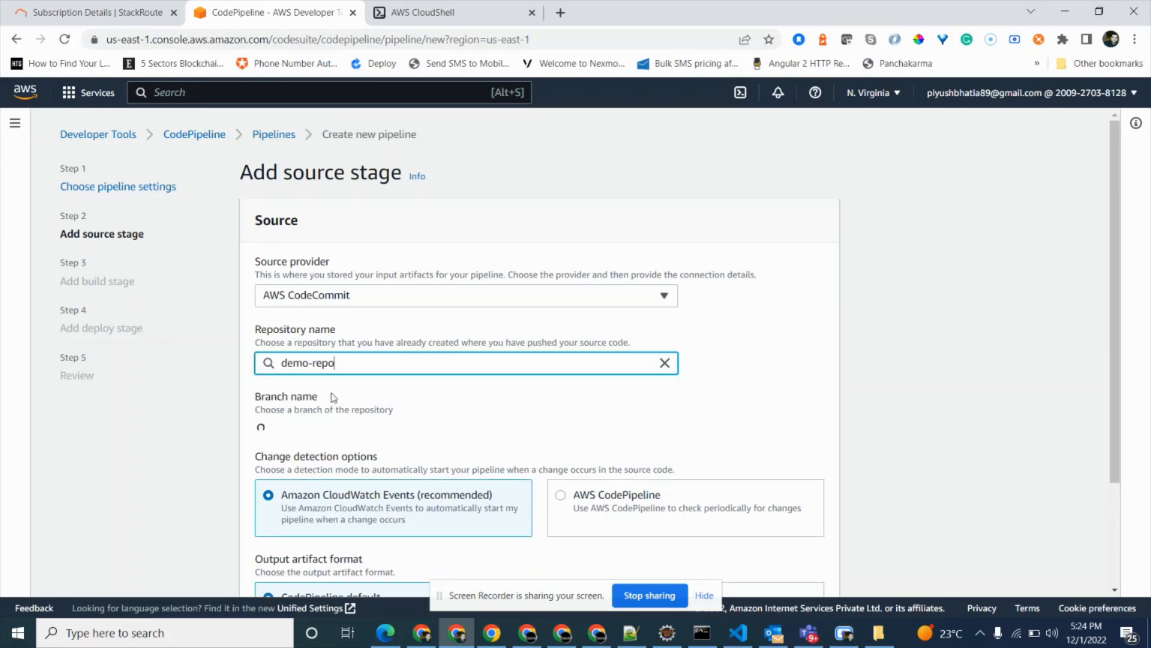
left_click(322, 435)
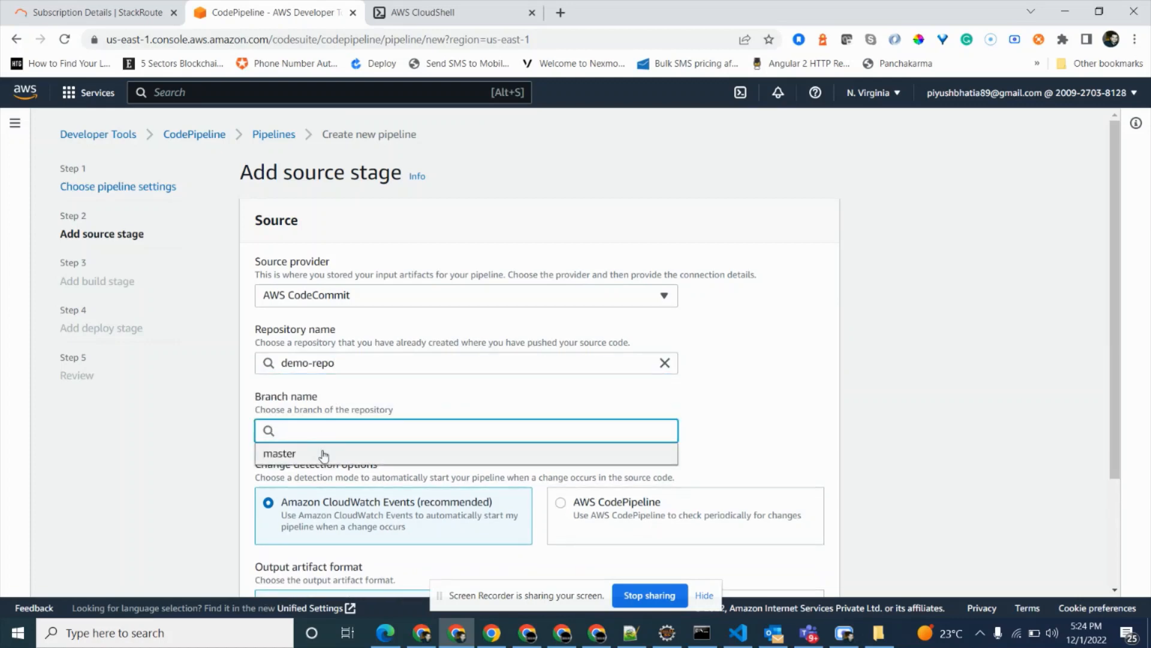
left_click(323, 454)
scroll(322, 451, "down", 3)
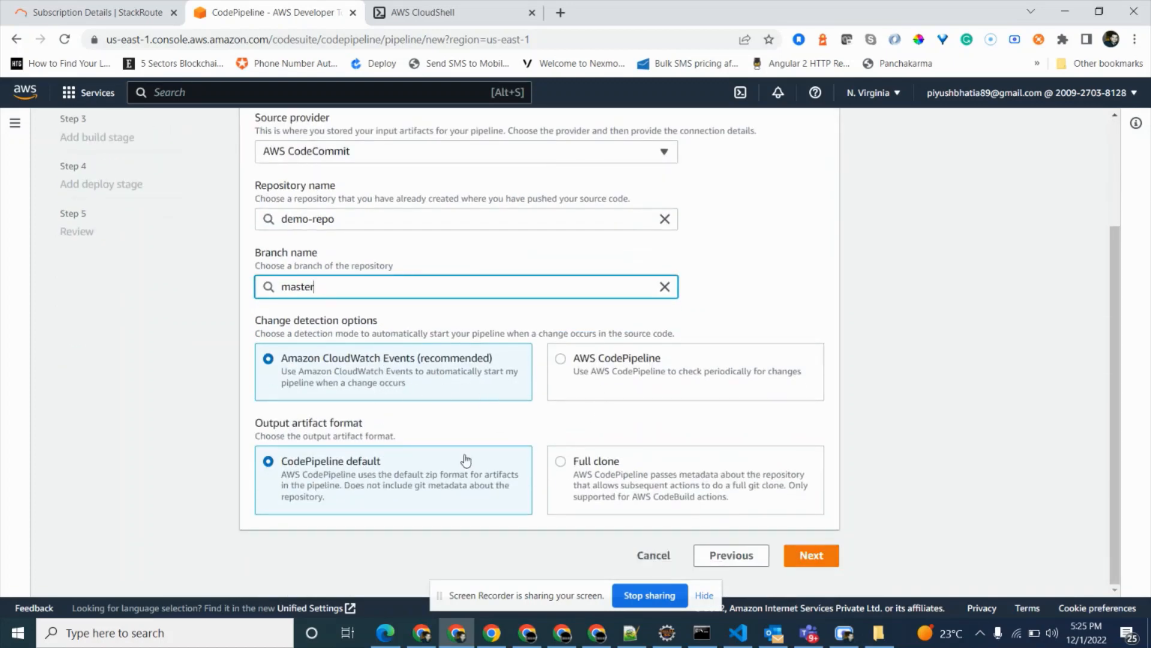
left_click(799, 551)
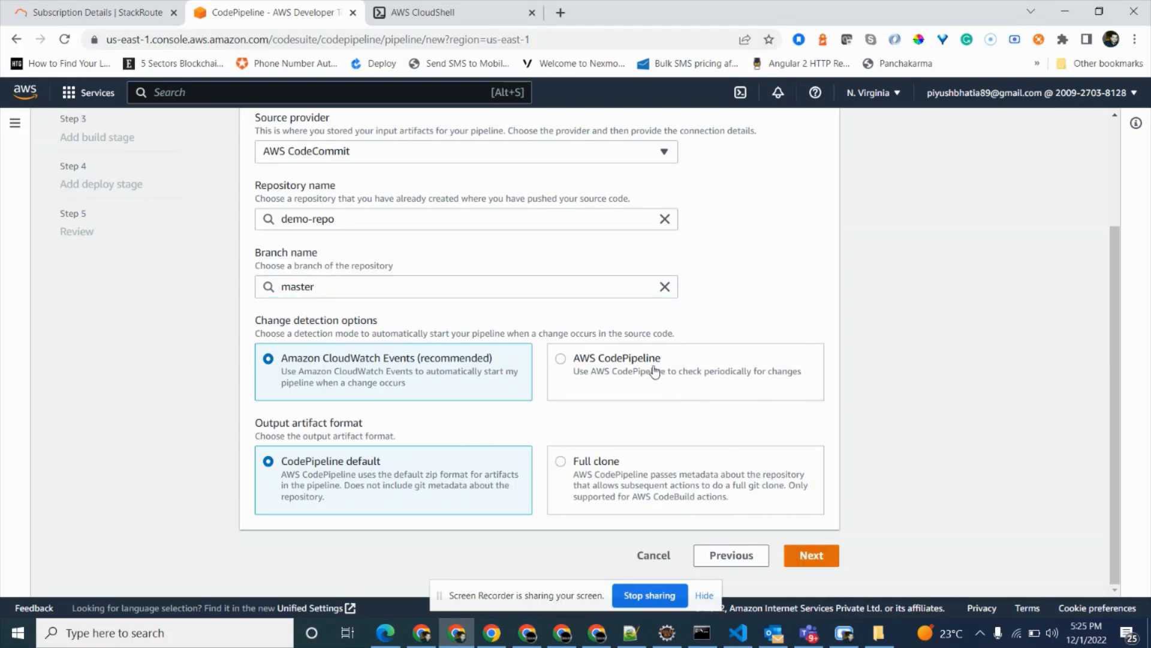
left_click(789, 547)
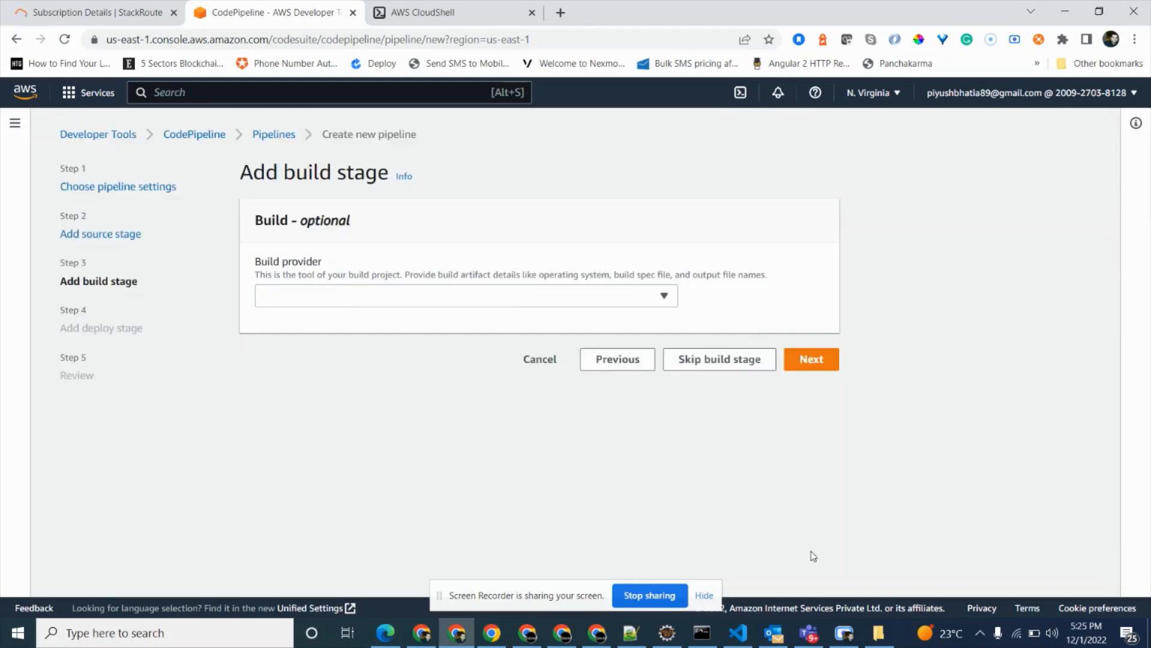
Choose AWS CodeBuild as the build provider and start a new build project with a name beginning with demo-b.
left_click(397, 294)
left_click(324, 346)
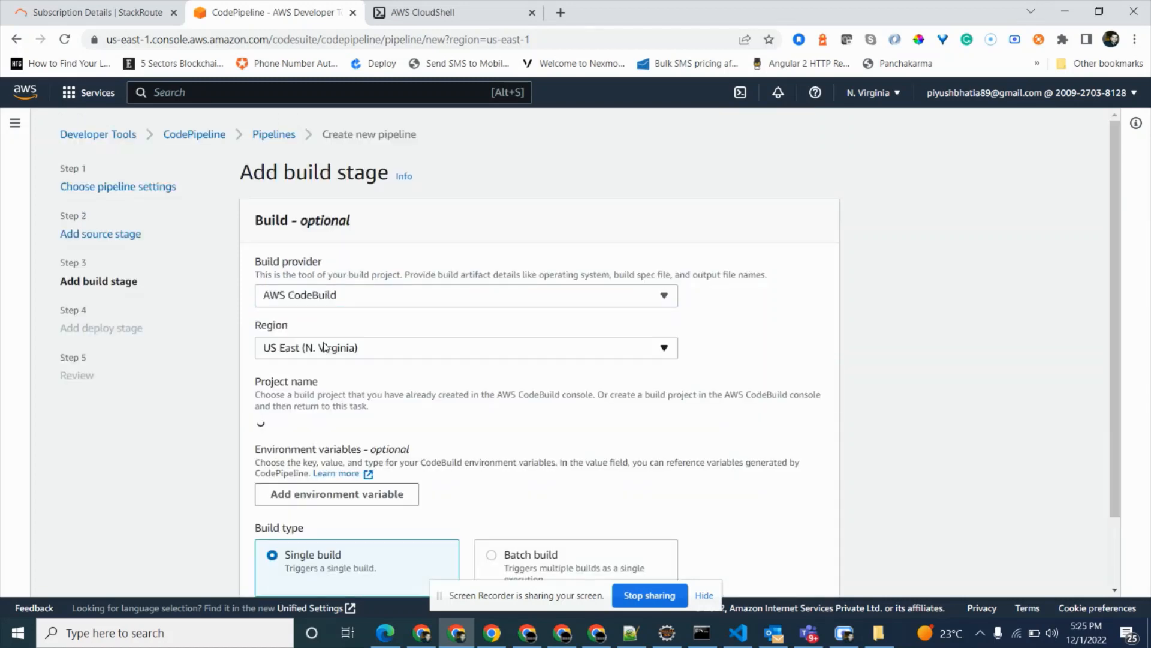
left_click(754, 428)
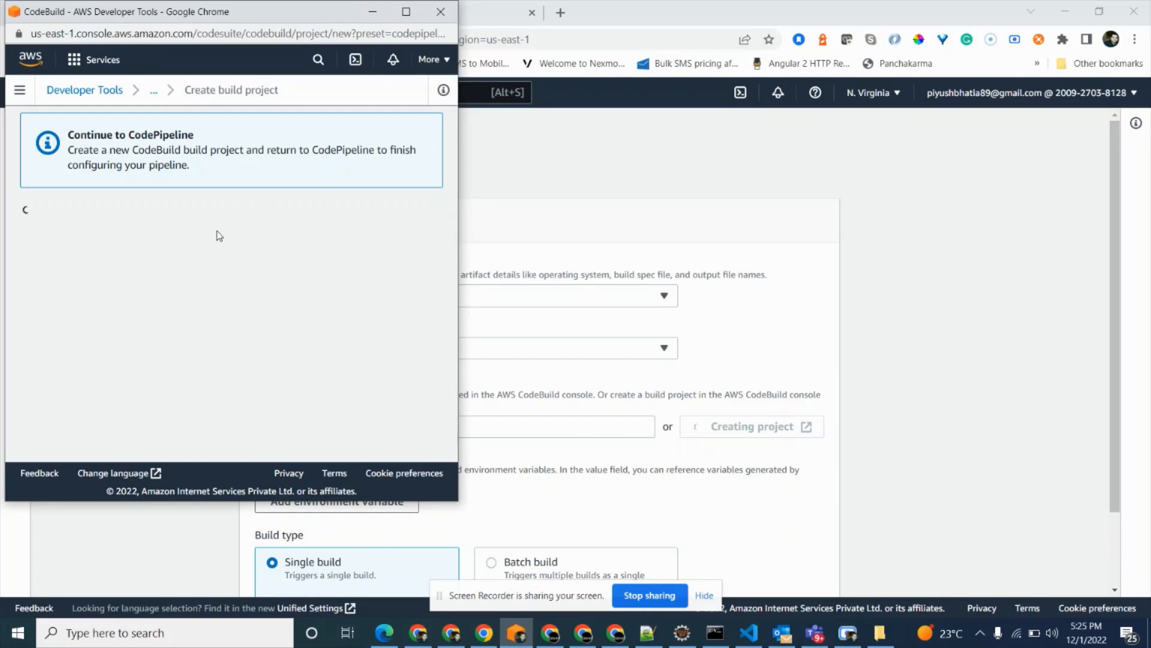
left_click(112, 332)
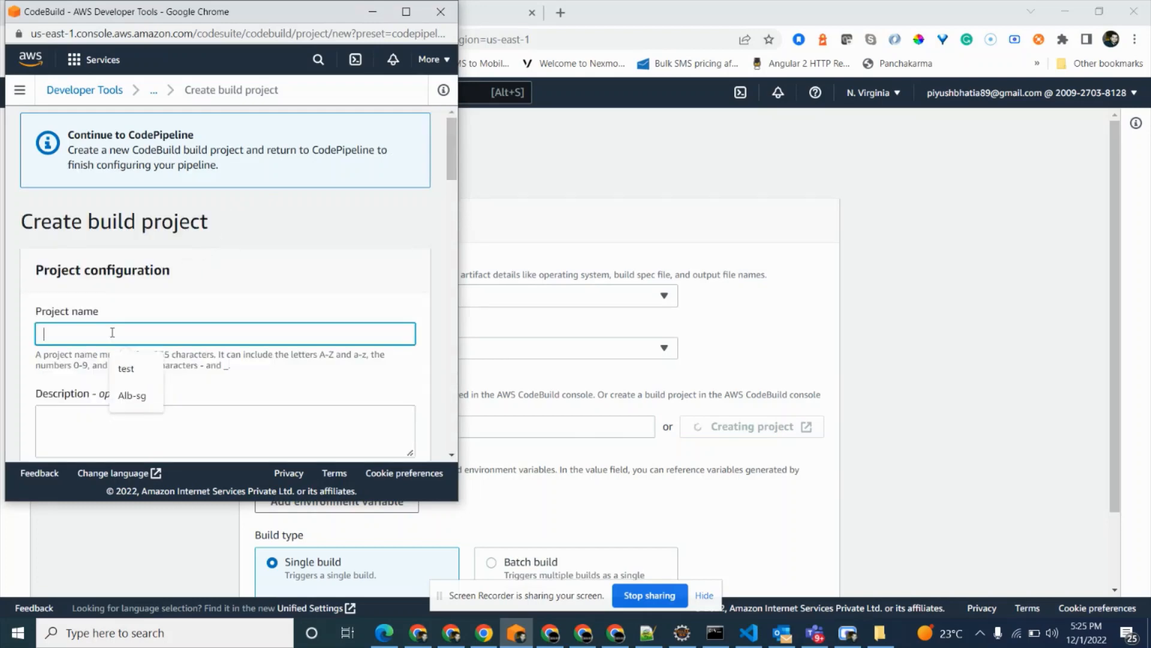
type("demo-build")
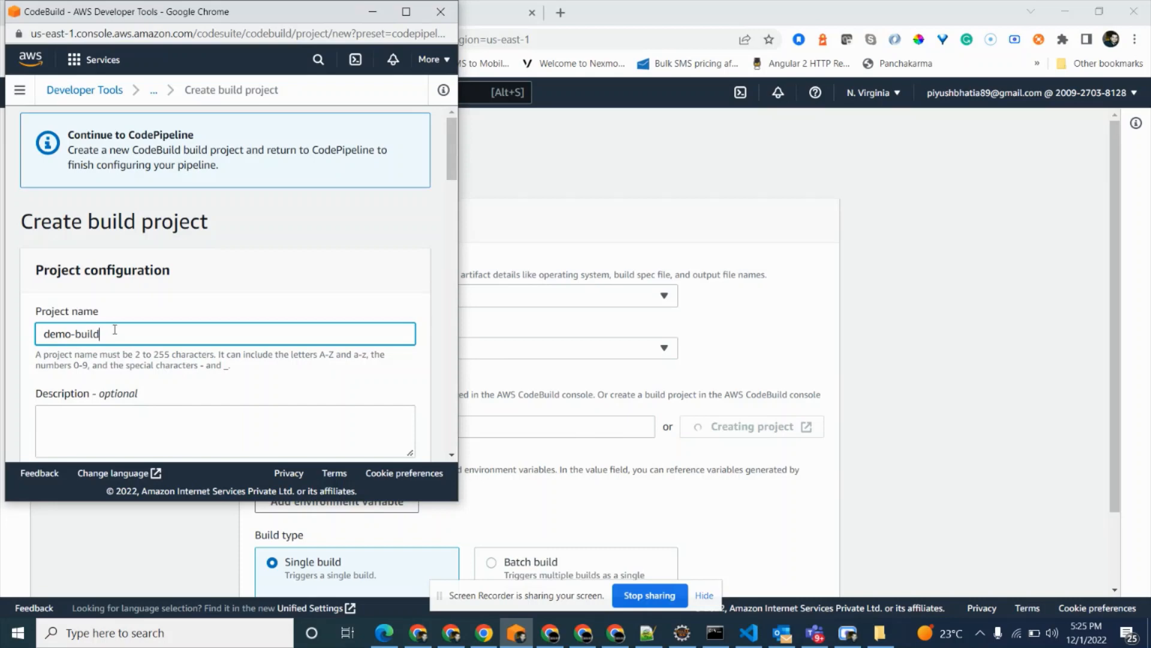
Configure the build project's managed image environment with Ubuntu, the Standard runtime and the image aws/codebuild/standard:5.0.
scroll(114, 330, "down", 7)
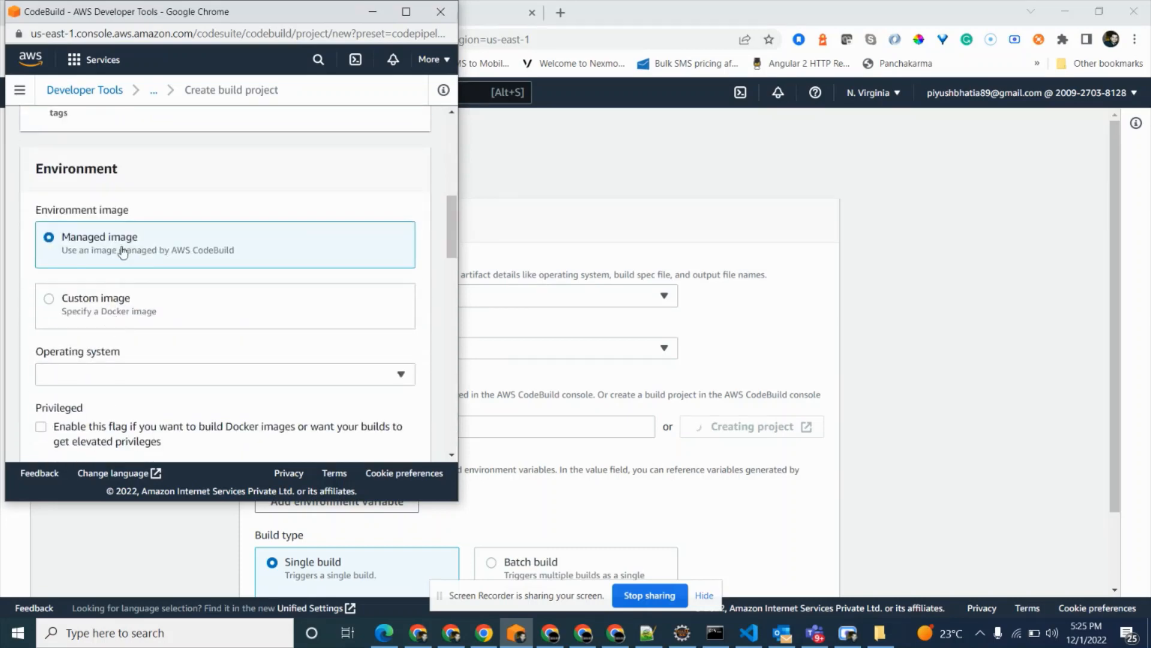
scroll(126, 246, "up", 1)
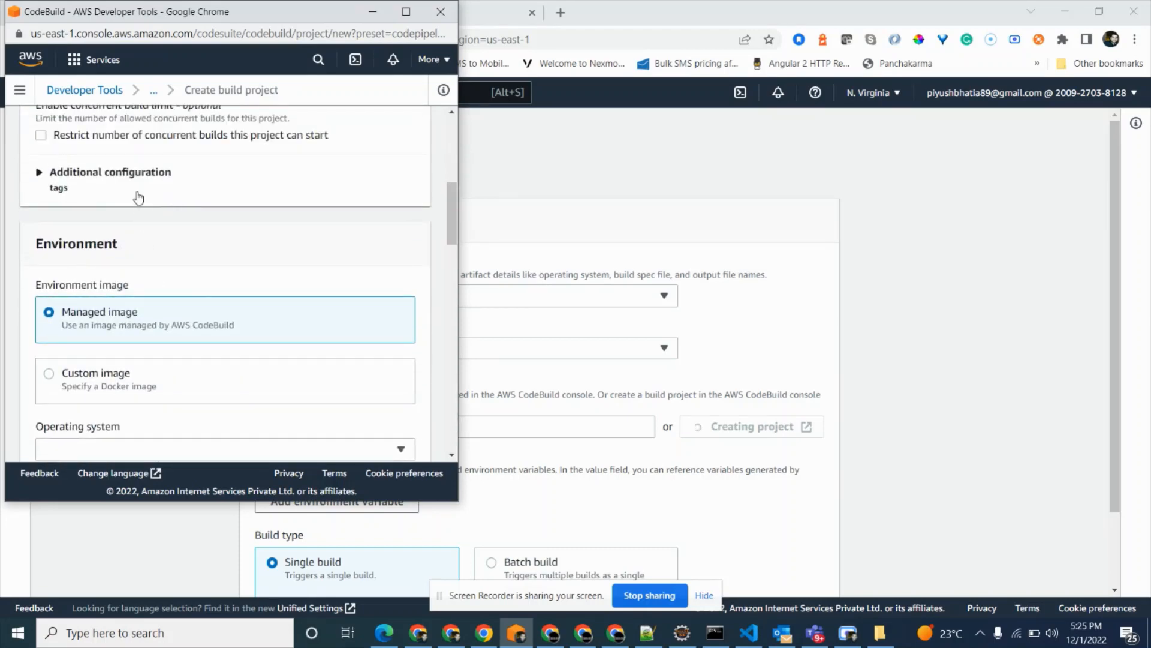
scroll(150, 227, "down", 3)
left_click(150, 299)
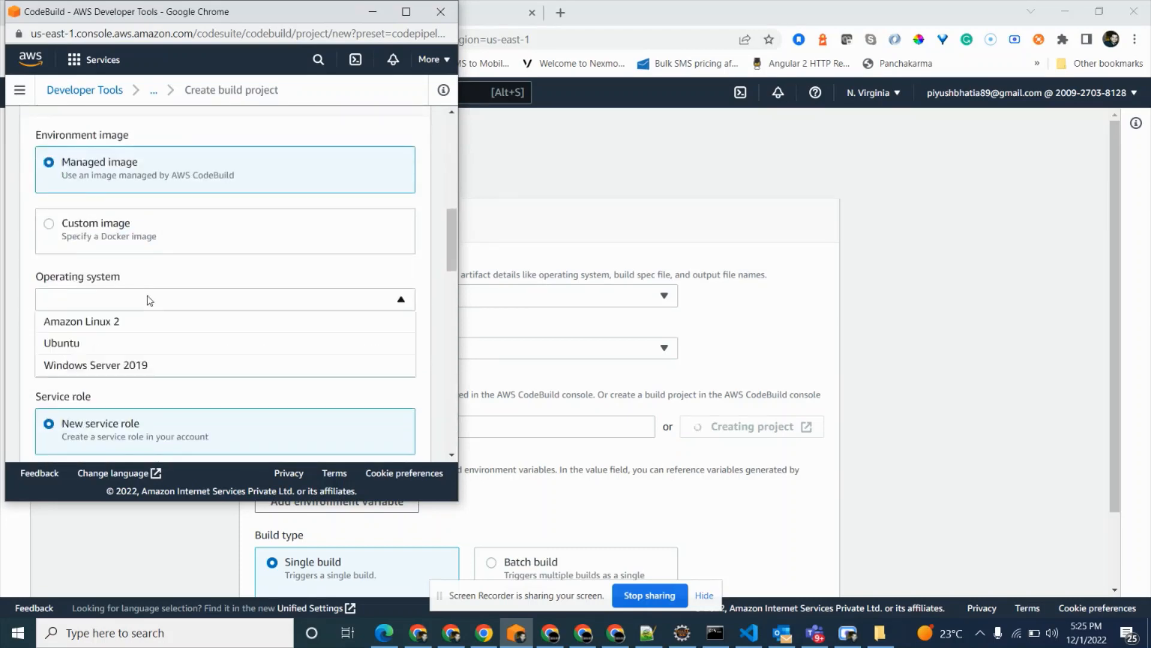
left_click(134, 343)
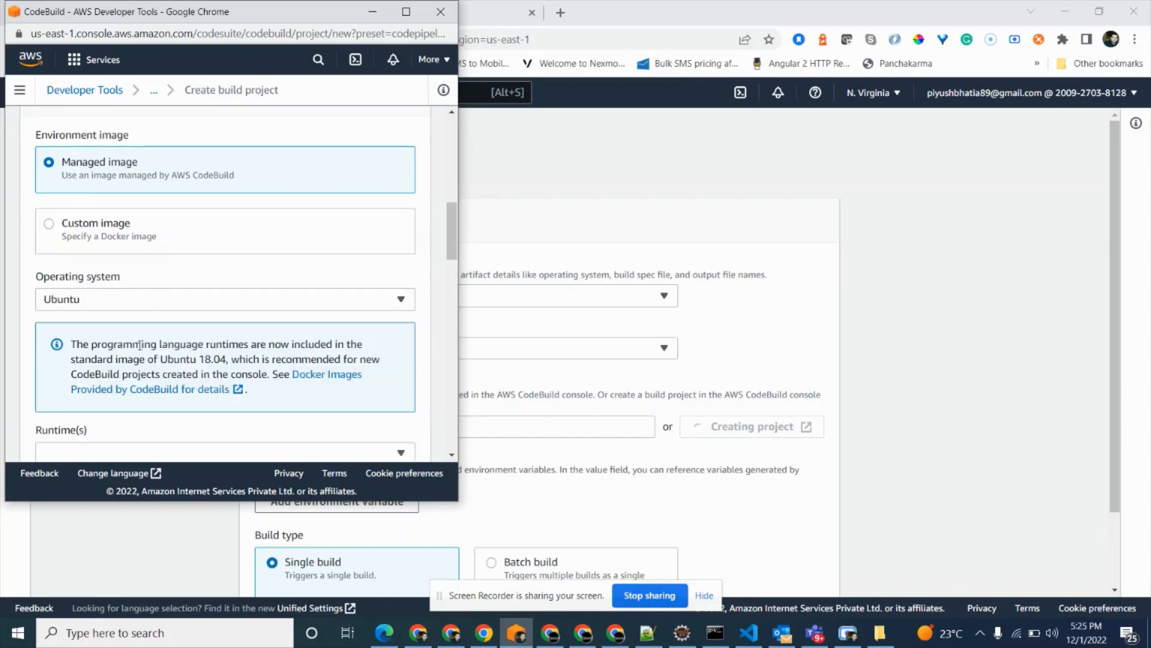
scroll(185, 348, "down", 4)
left_click(155, 231)
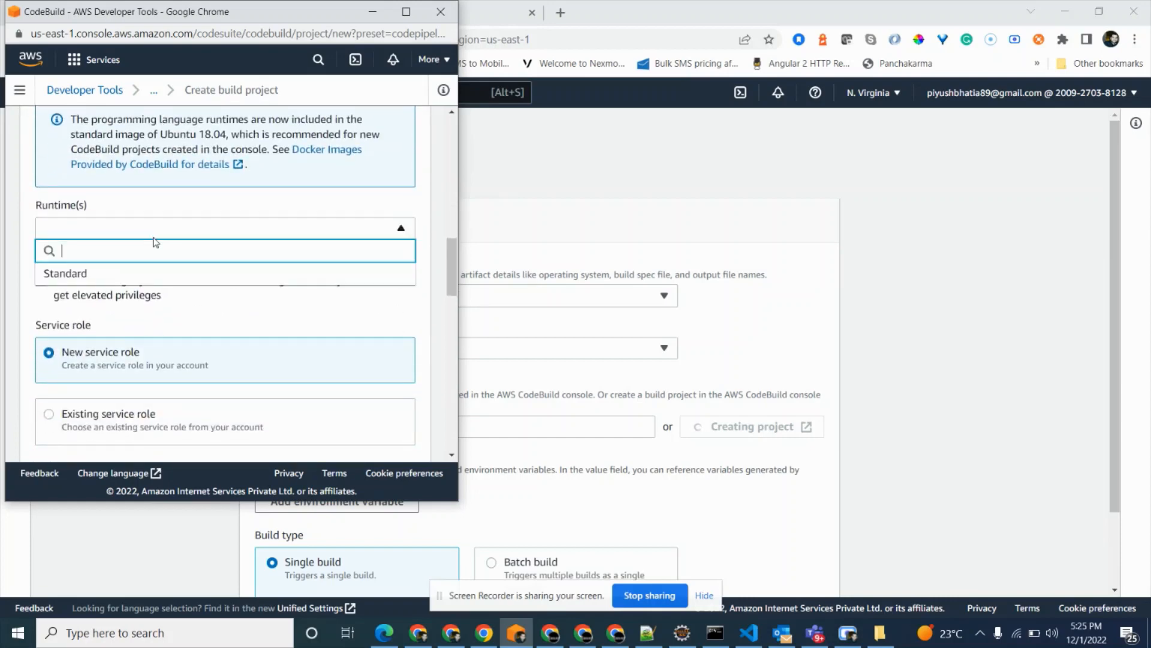
left_click(129, 278)
left_click(158, 286)
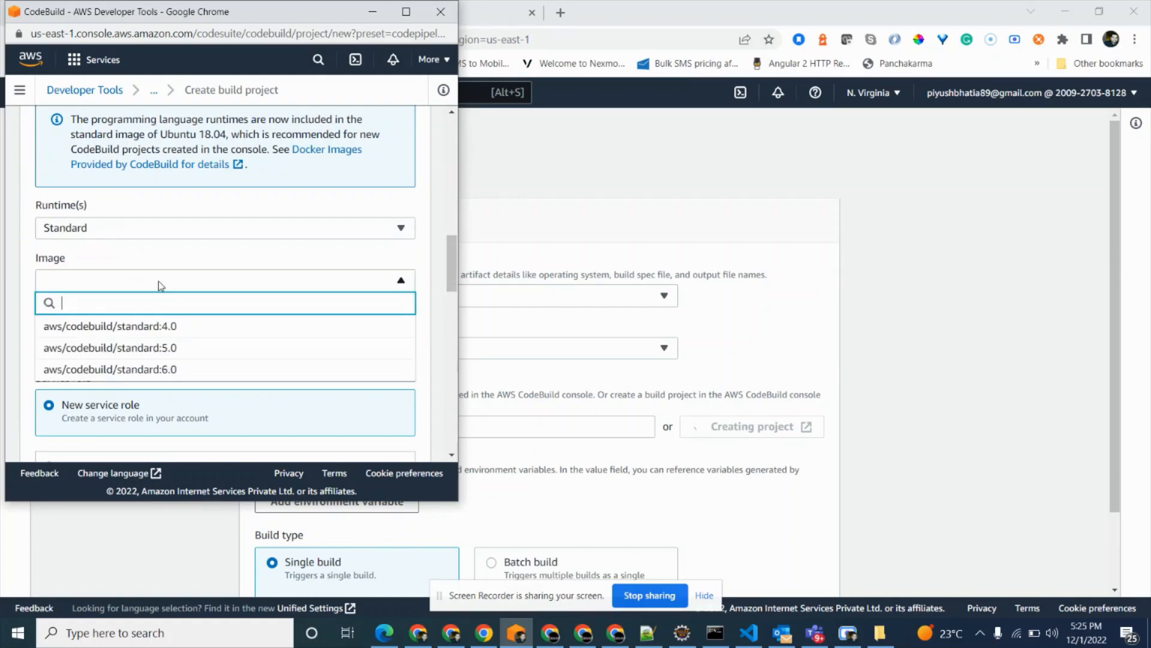
left_click(166, 349)
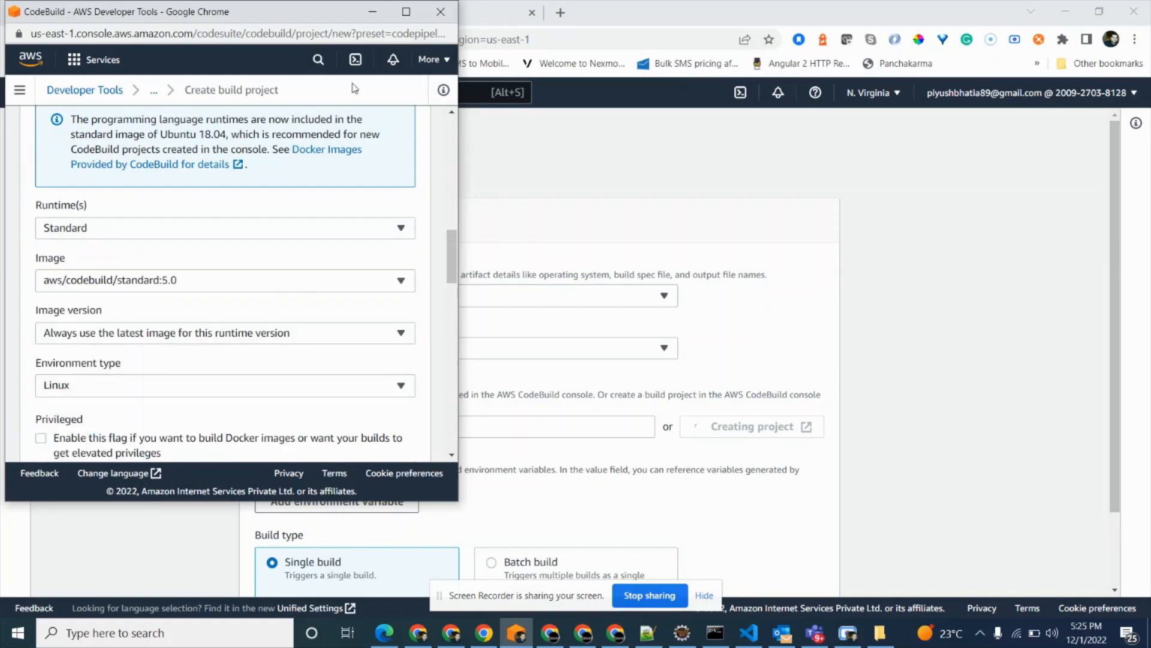
Search Google in a new browser tab for "available runtime version".
left_click(558, 16)
type("run")
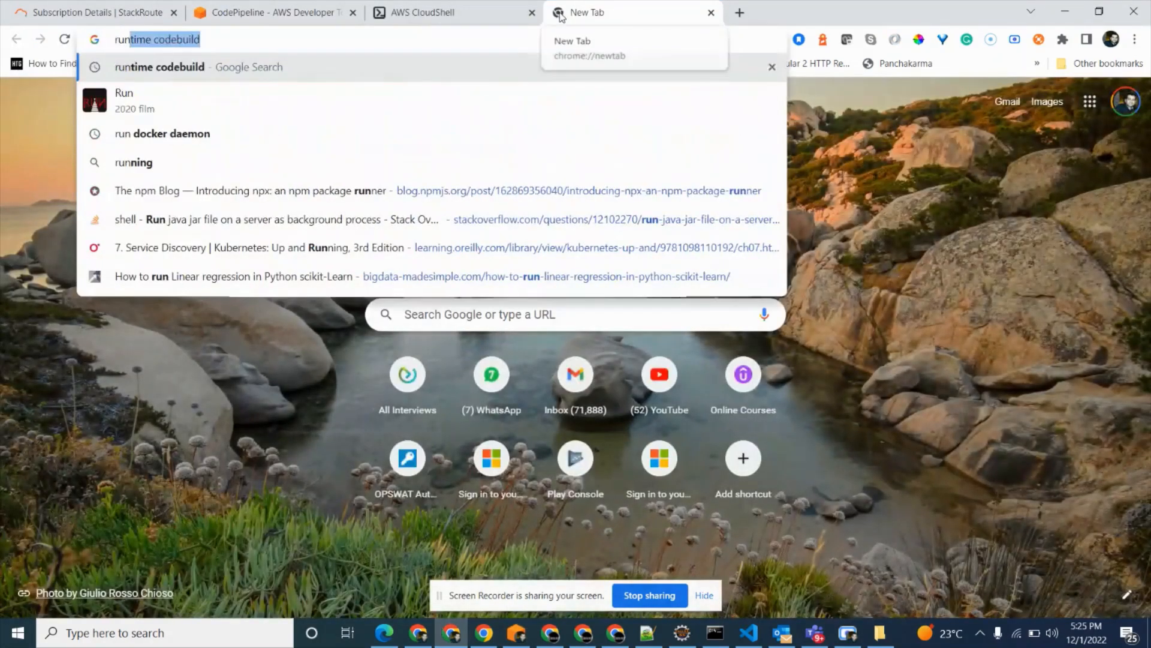
key("BackSpace")
key("BackSpace")
key("BackSpace")
key("BackSpace")
type("available ")
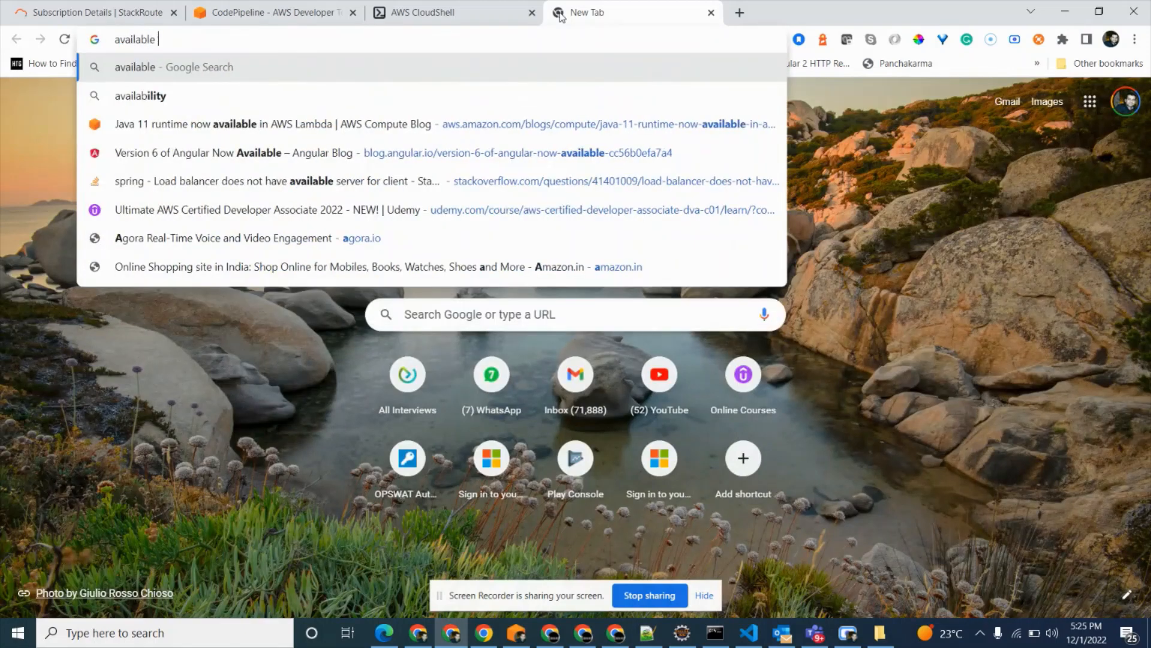
type("runtime")
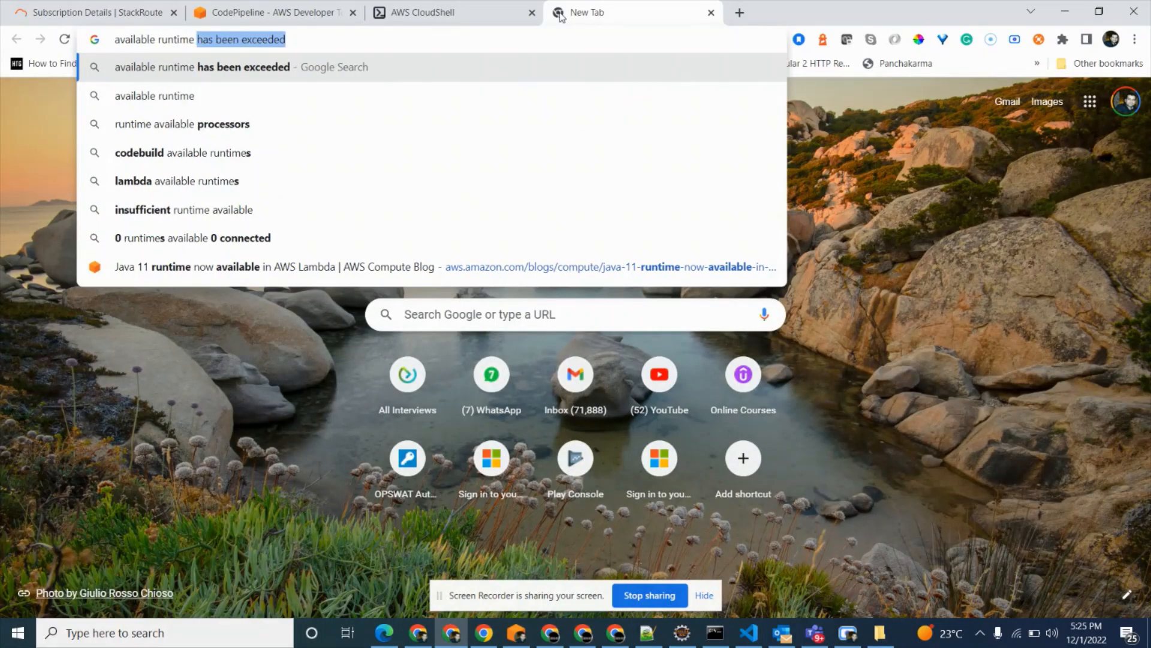
type(" version")
key("Return")
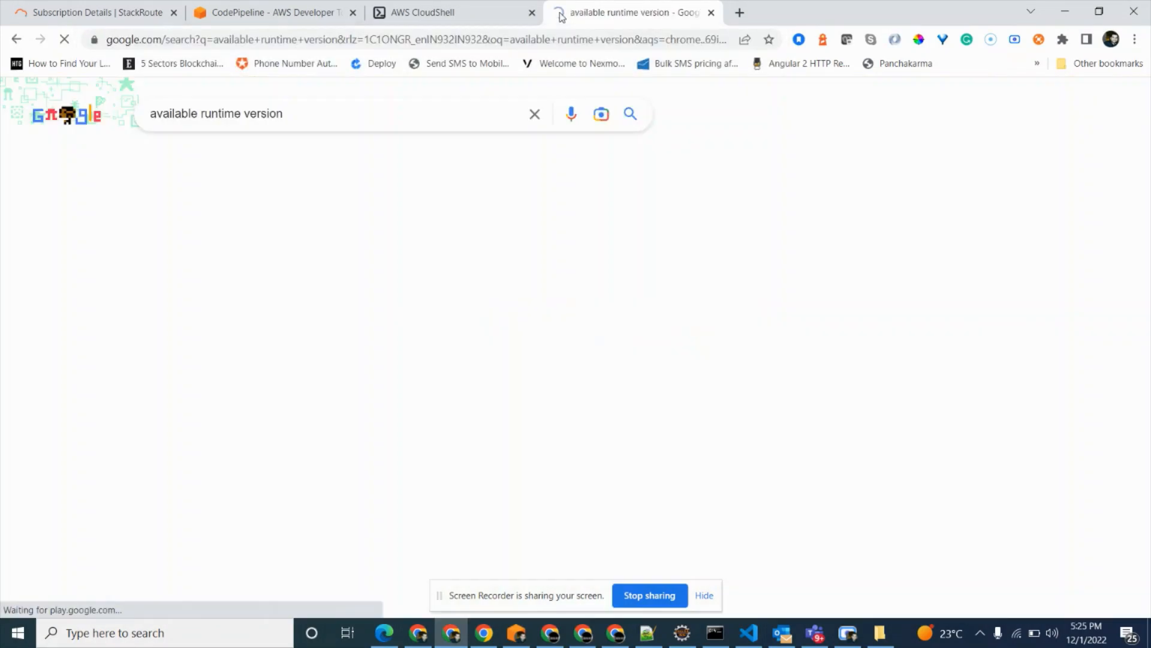
Open the CodeBuild Available runtimes documentation and look up which standard images support nodejs 16.
left_click(249, 244)
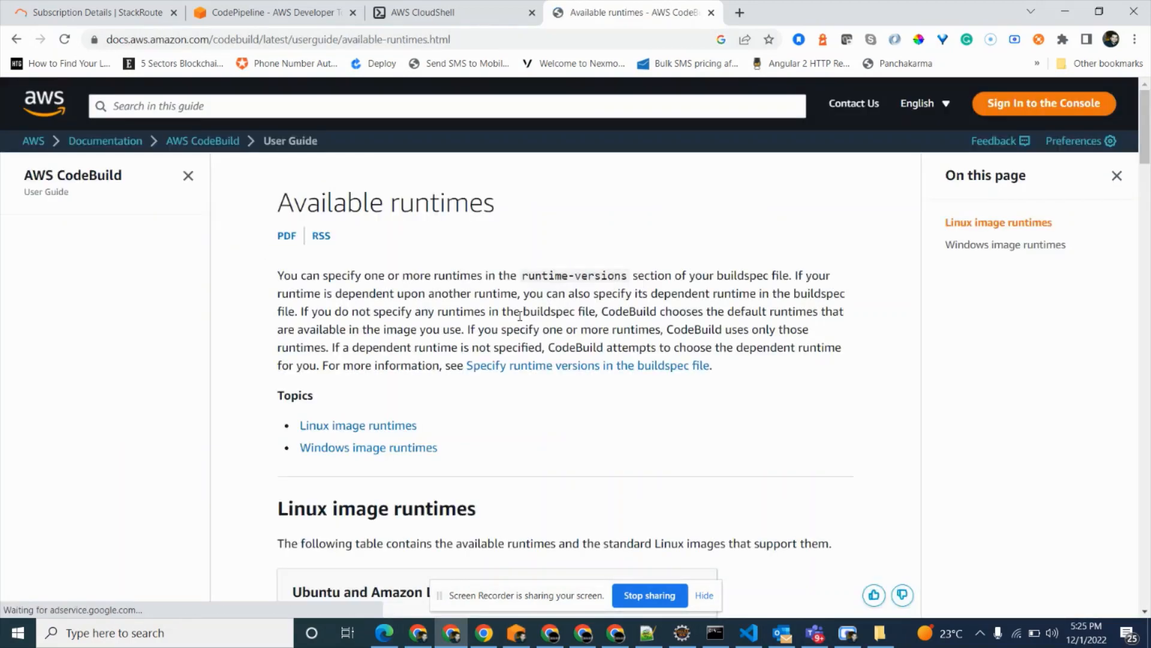
scroll(520, 320, "down", 12)
scroll(520, 316, "down", 2)
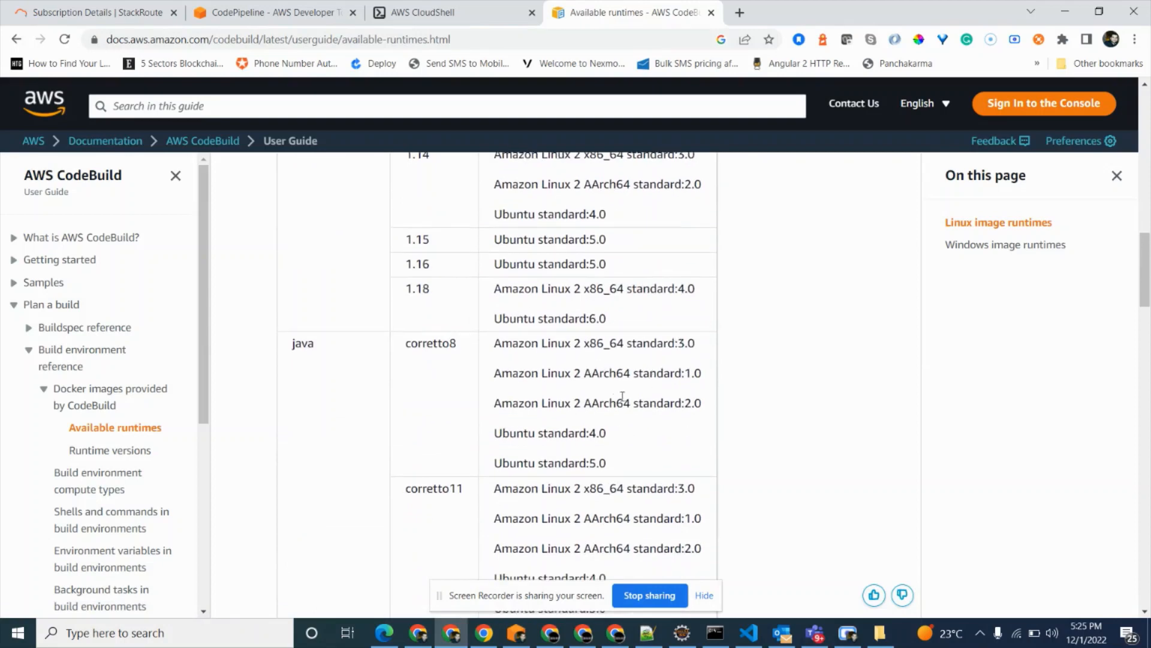
scroll(442, 362, "down", 7)
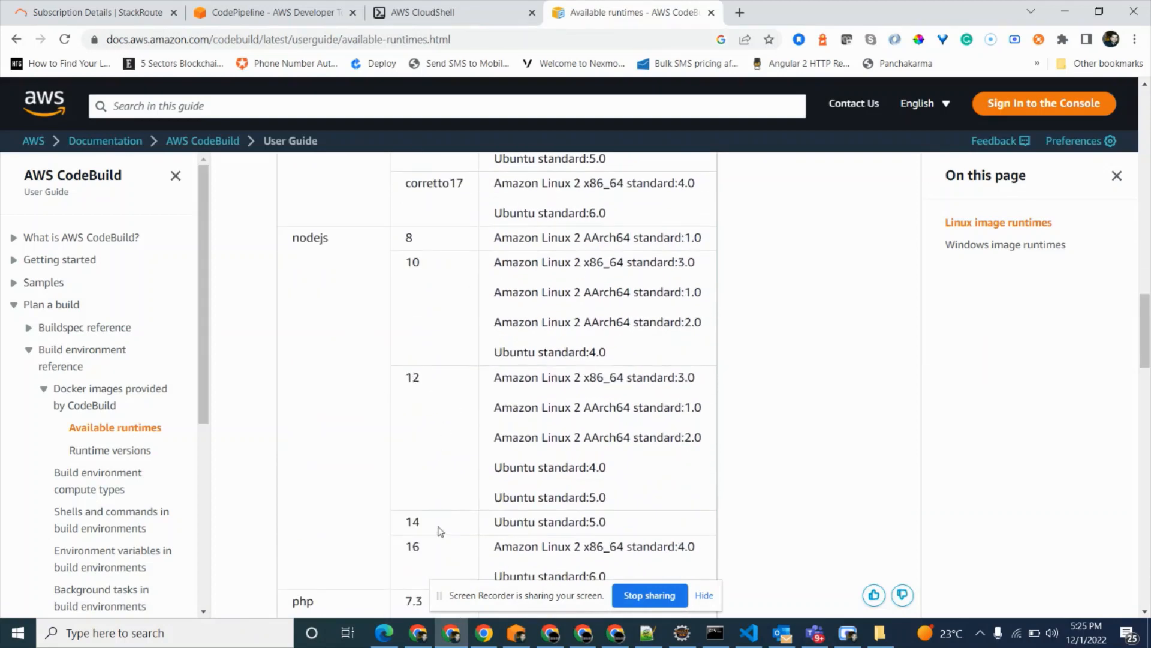
scroll(441, 530, "down", 2)
left_click_drag(611, 433, 486, 399)
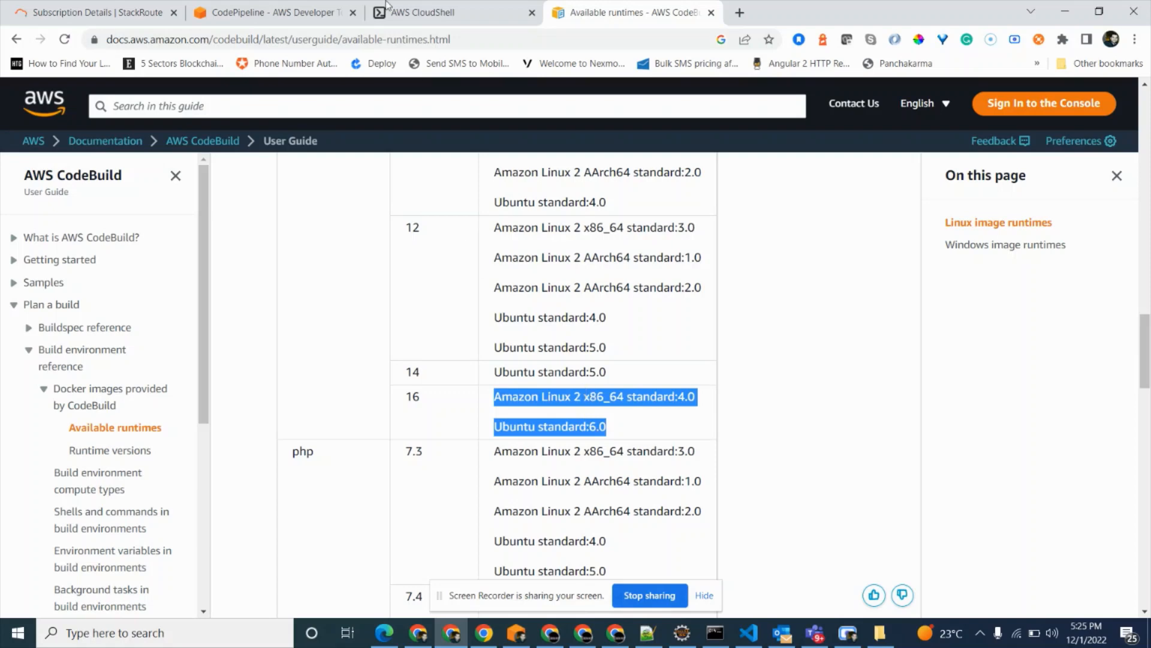
Return to the CodeBuild project form and choose the managed Ubuntu standard image that supports nodejs 16.
left_click(616, 632)
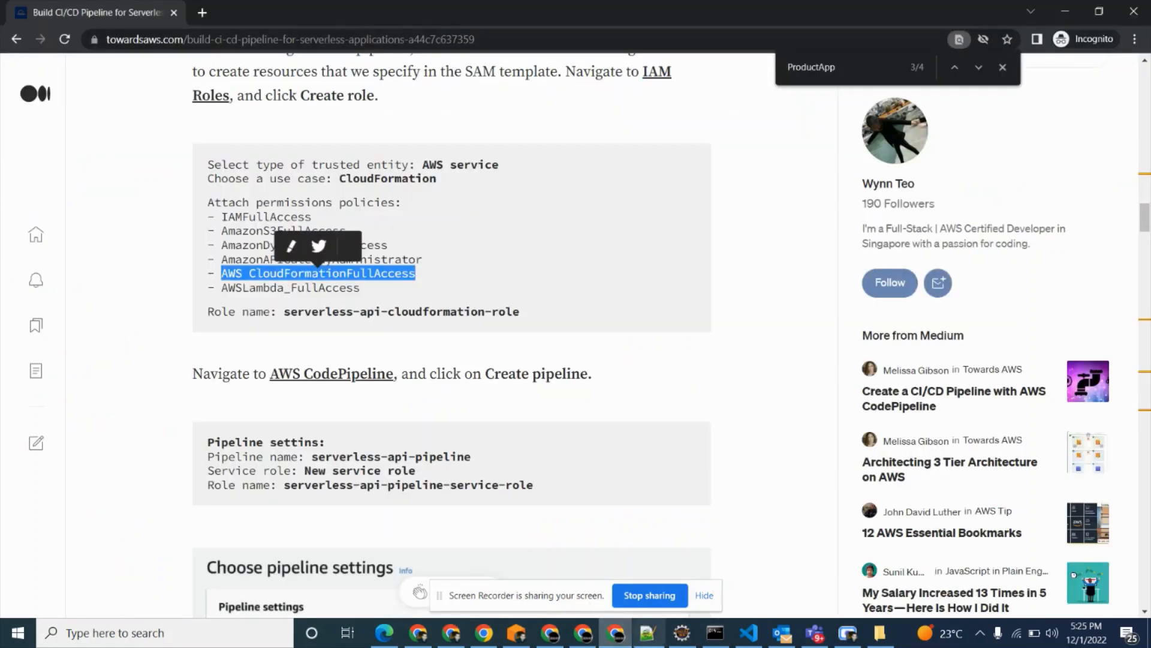
left_click(648, 633)
left_click(616, 633)
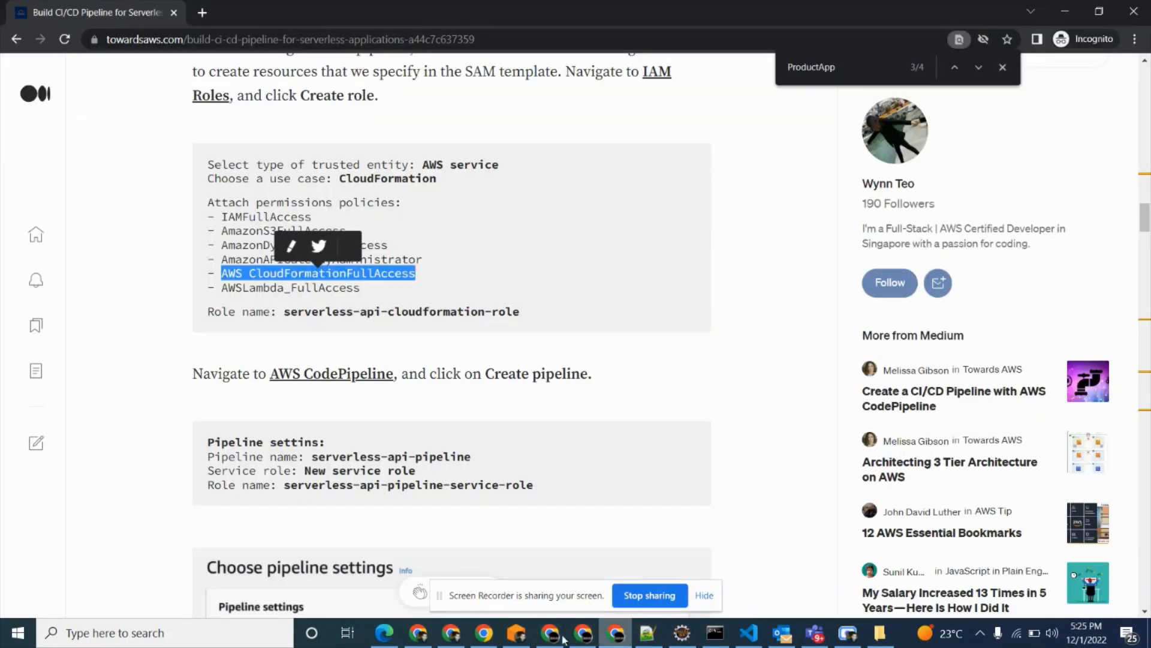
left_click(648, 632)
left_click(515, 633)
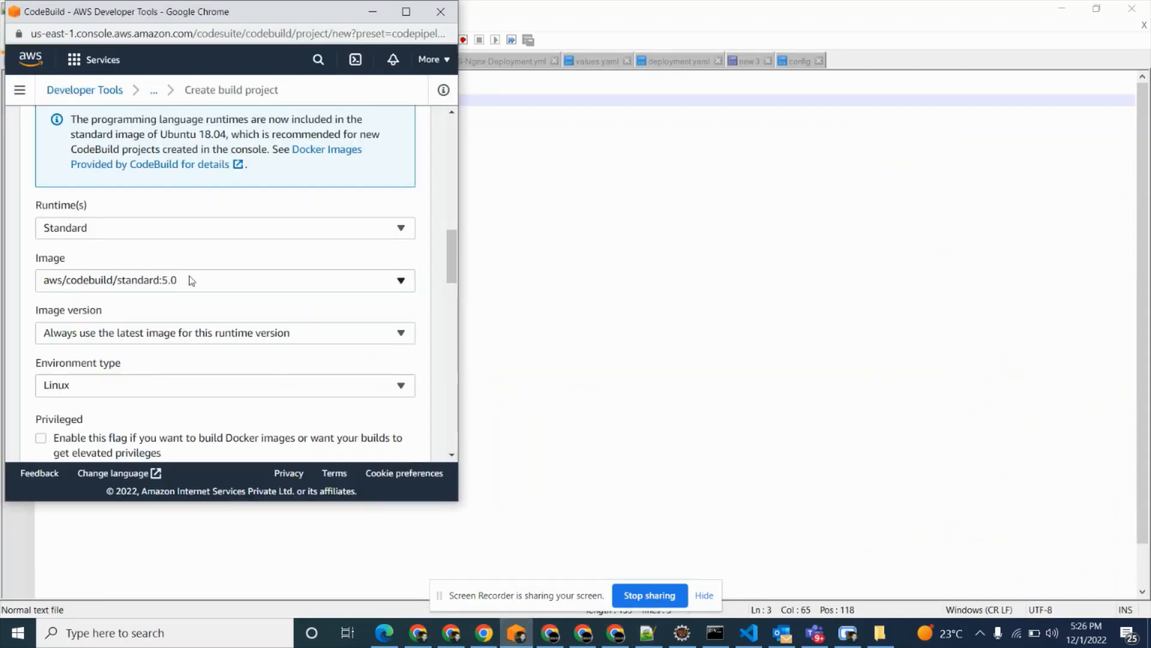
left_click(172, 279)
left_click(160, 368)
Expand the build project's additional environment configuration and name the environment variable S3_BUCKET.
scroll(154, 336, "down", 8)
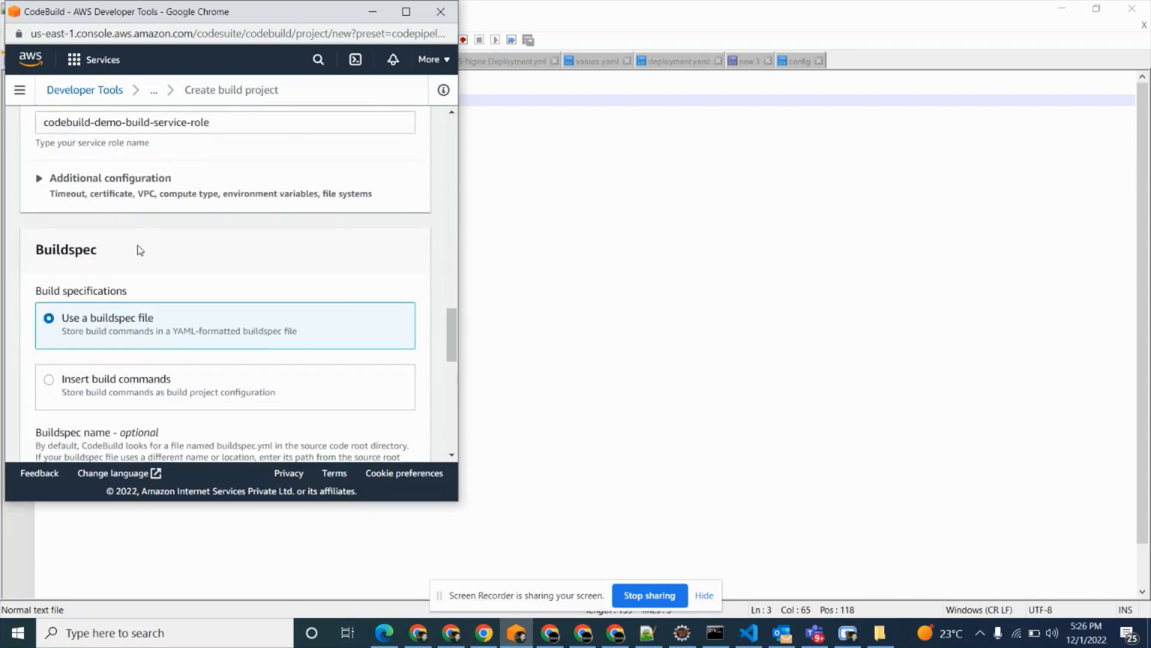
left_click(139, 203)
scroll(101, 363, "down", 12)
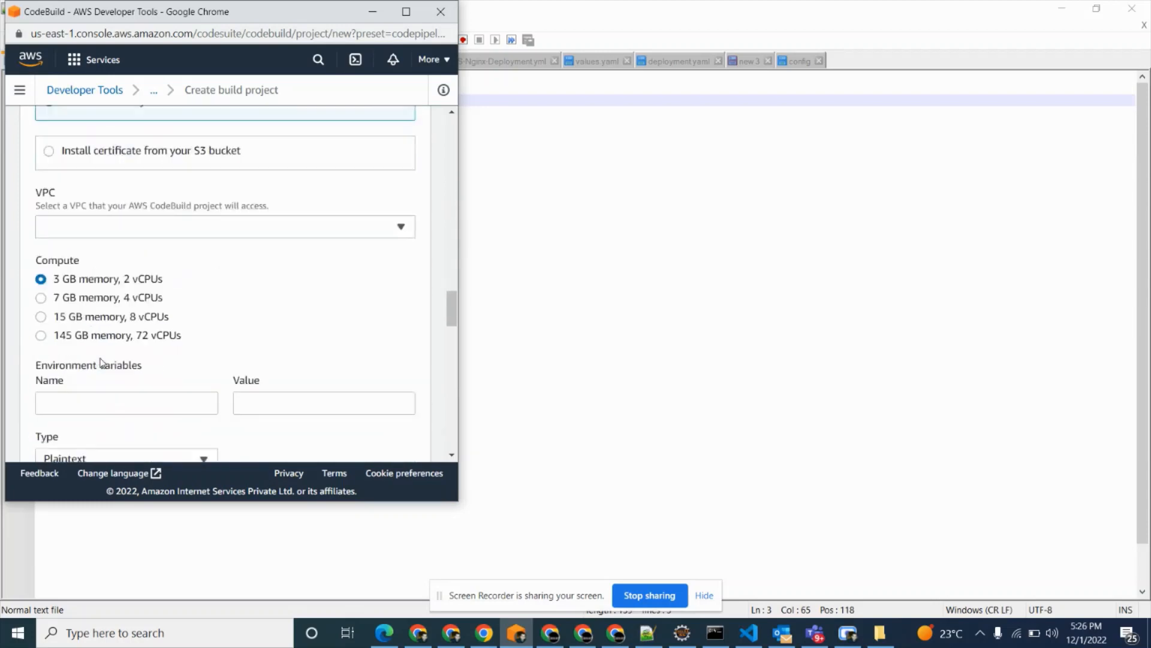
left_click(102, 134)
scroll(122, 161, "up", 3)
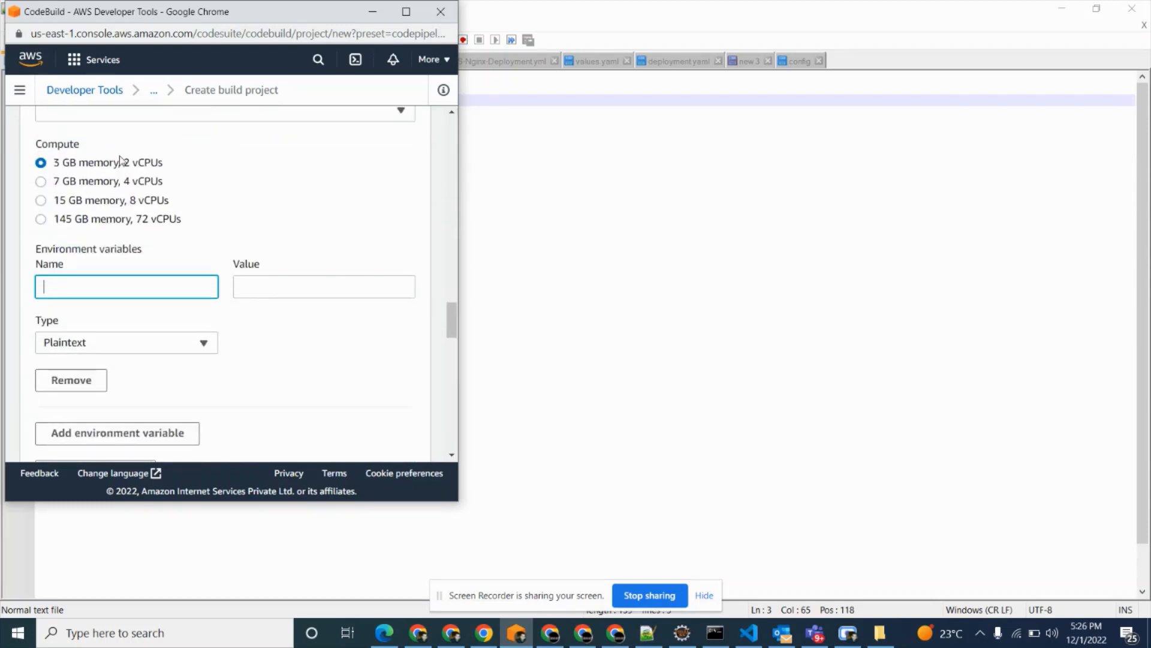
type("S3_BUCKET")
Open the S3 bucket list in a new browser tab and copy the bucket name demo-artifact-bucket12.
left_click(451, 633)
left_click(295, 13)
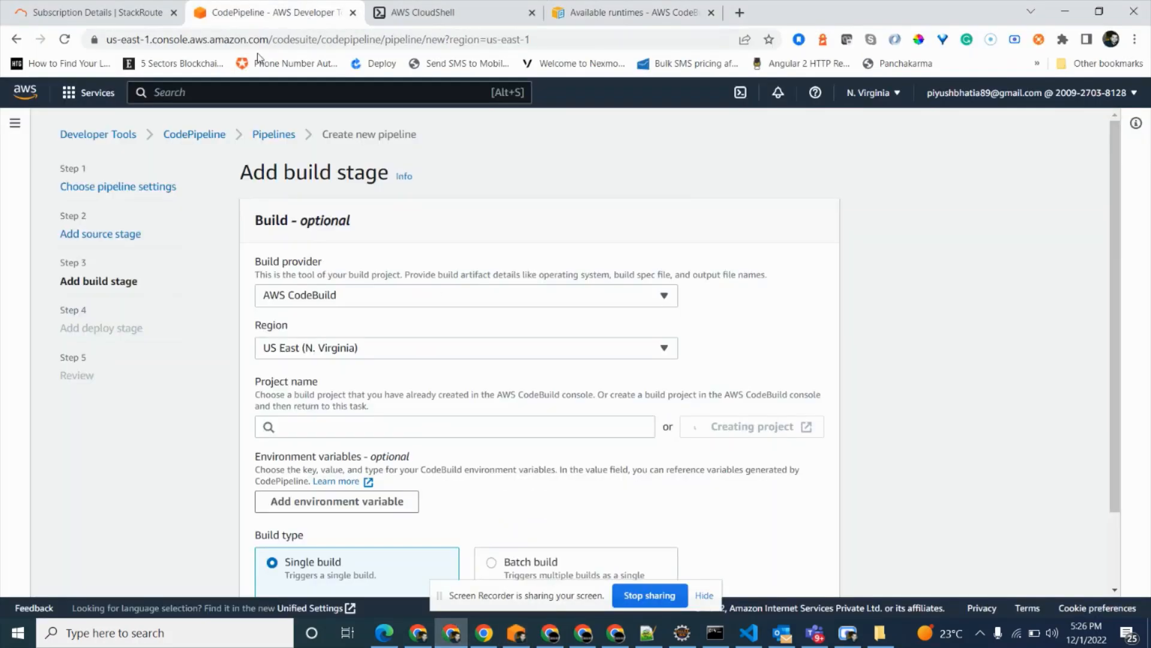
left_click(278, 93)
type("S3")
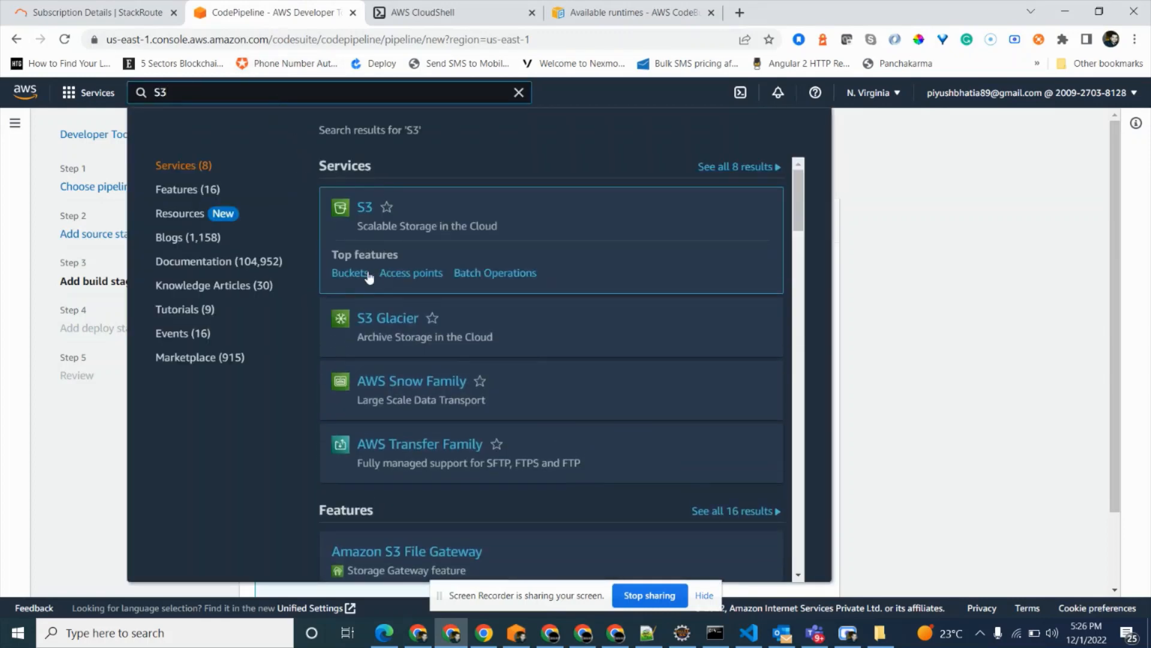
right_click(363, 272)
left_click(429, 283)
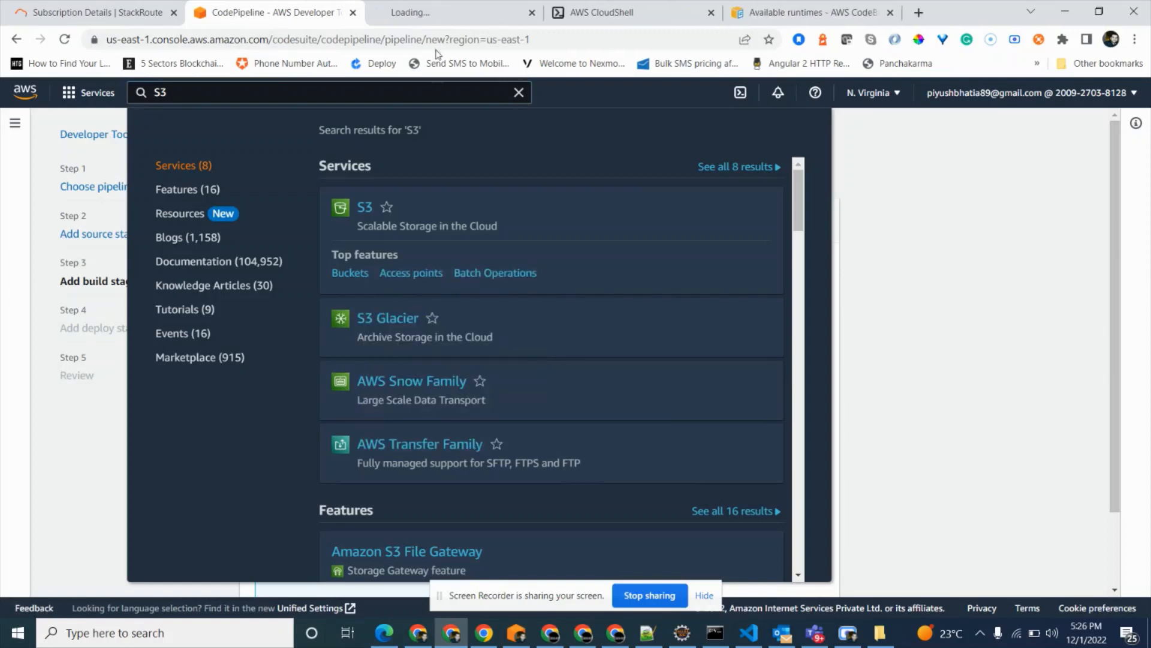
left_click(432, 7)
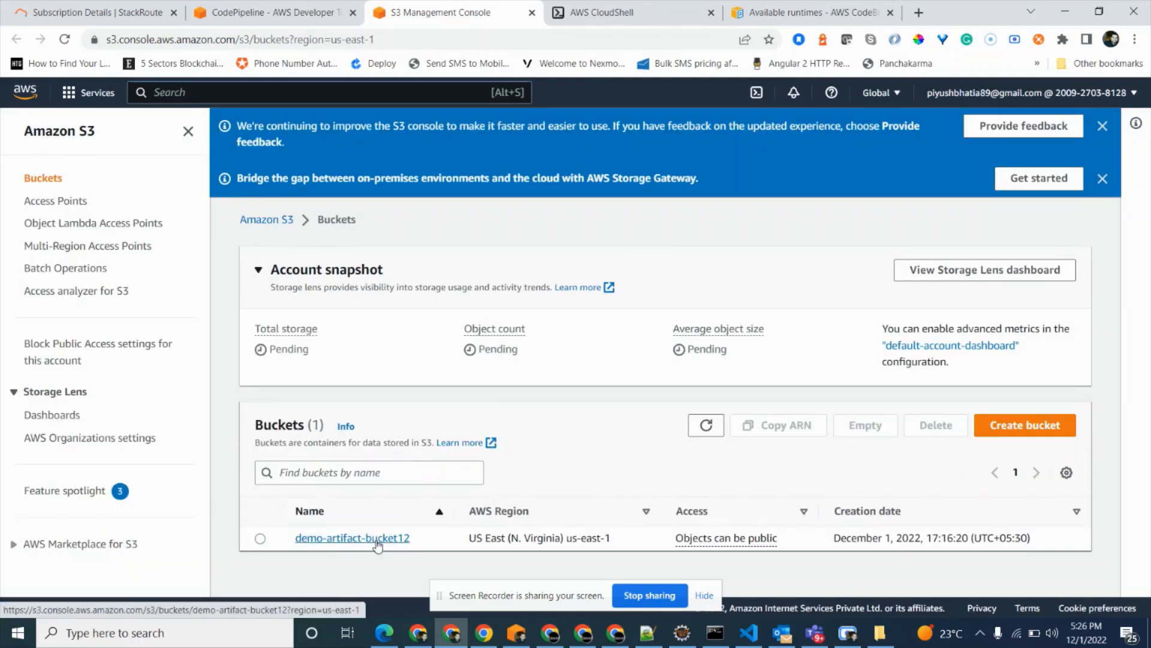
left_click_drag(411, 540, 296, 542)
key("ctrl+c")
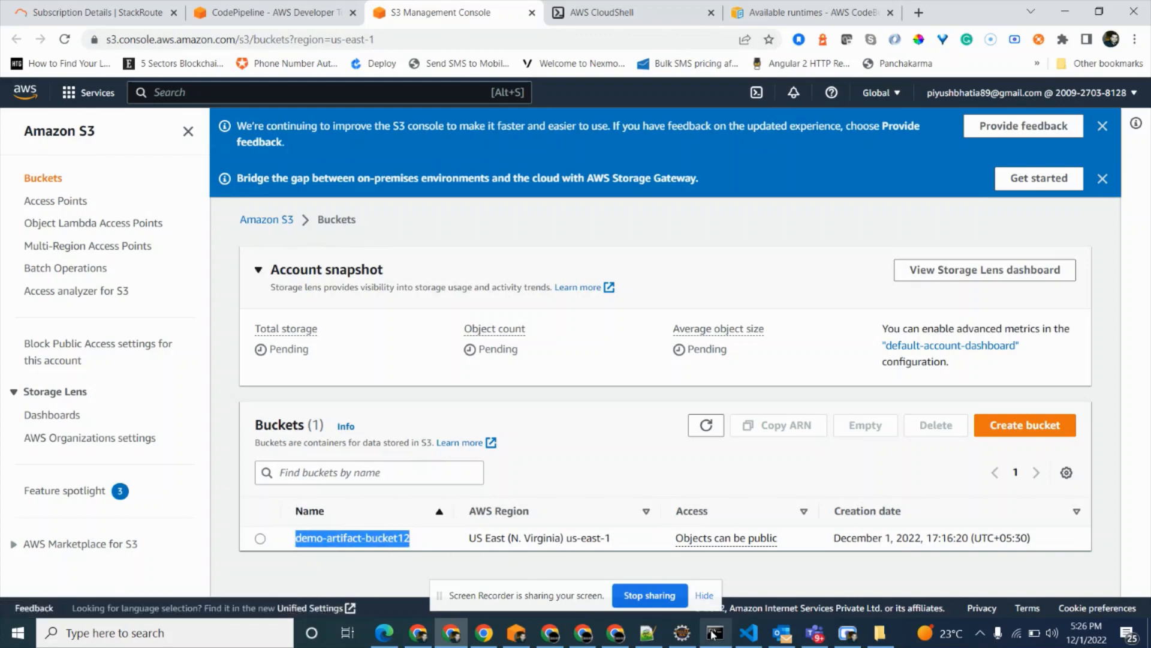
Set the S3_BUCKET variable's value to demo-artifact-bucket12, keep the buildspec file option, and create the build project for CodePipeline.
left_click(515, 633)
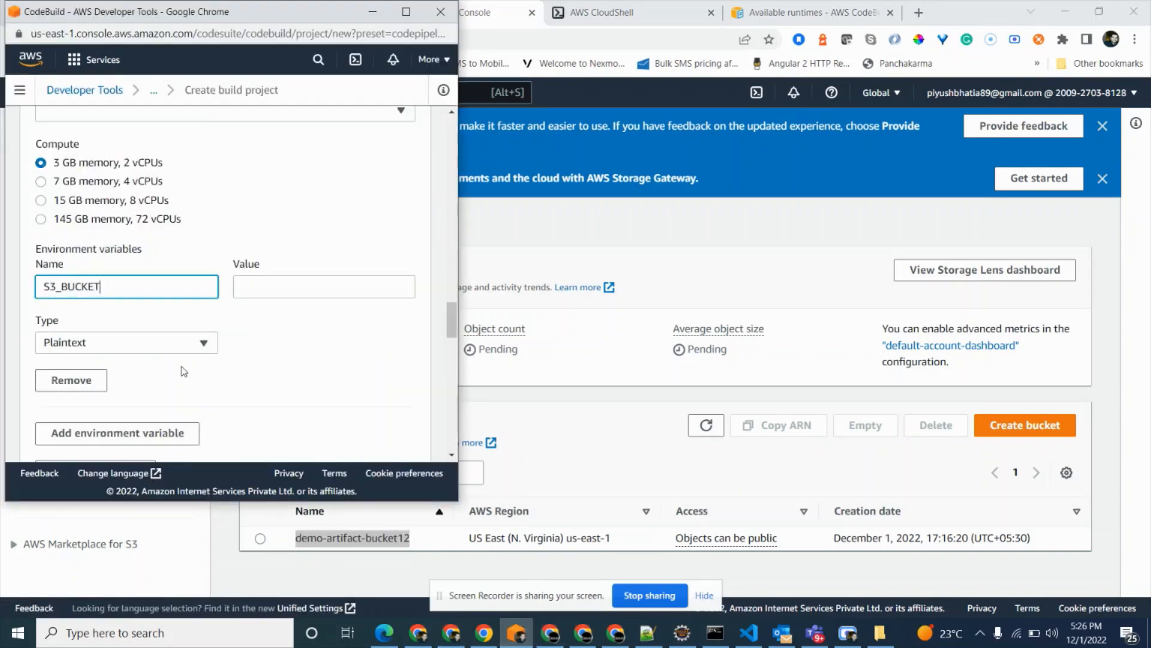
left_click(275, 286)
key("ctrl+v")
scroll(276, 335, "down", 20)
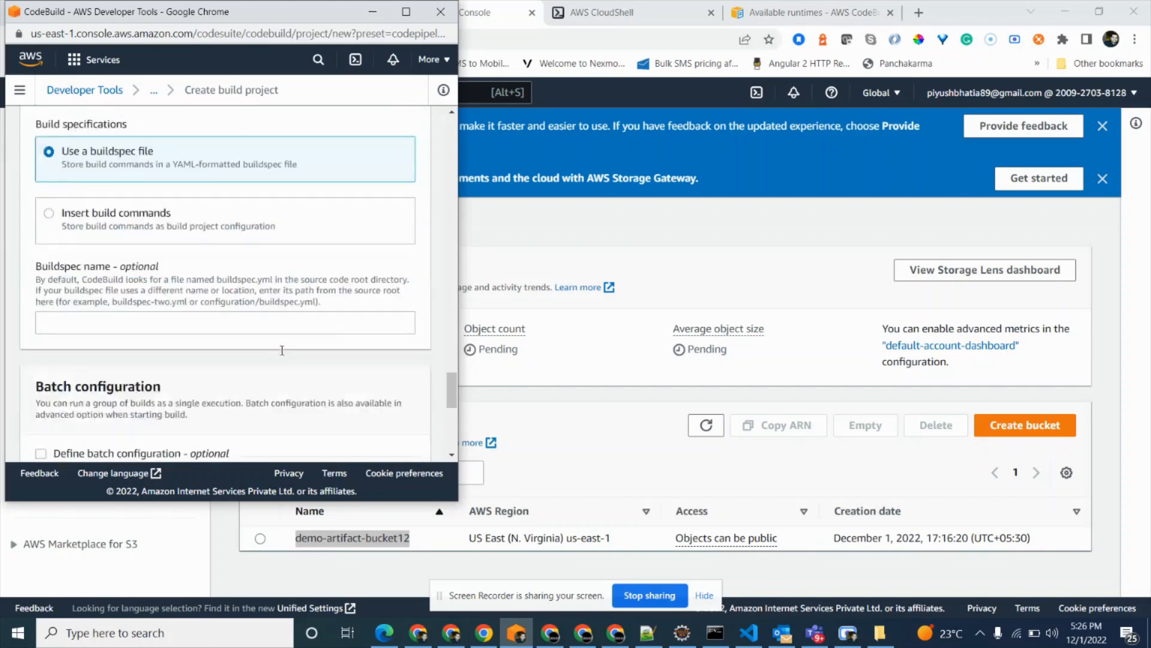
left_click(214, 437)
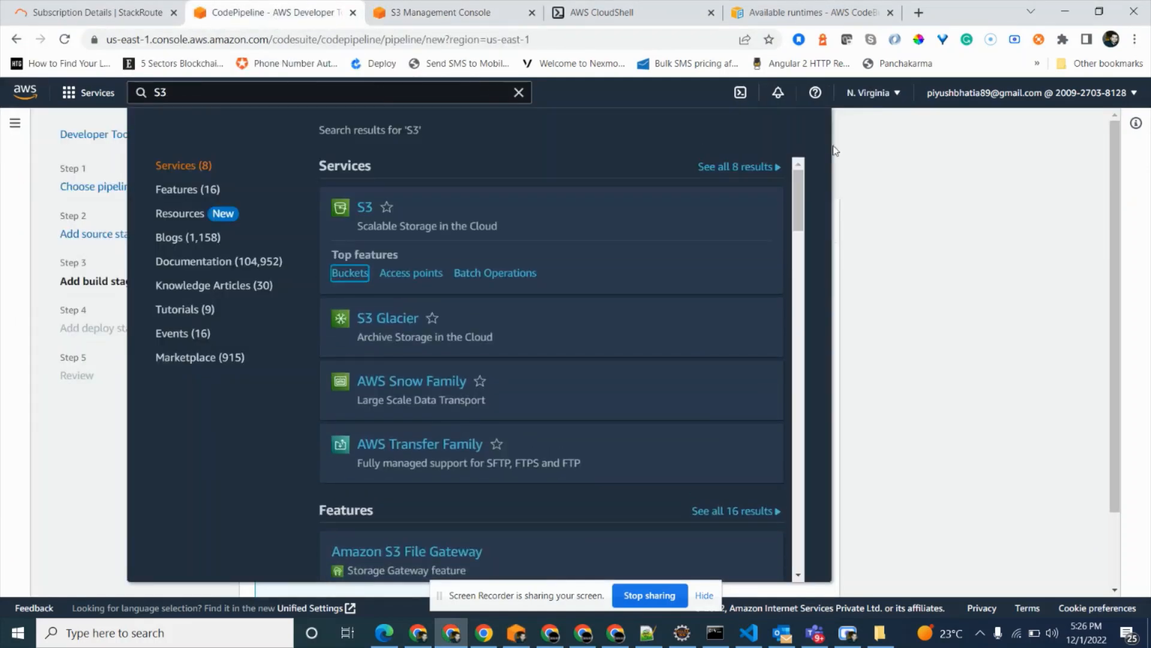
left_click(835, 150)
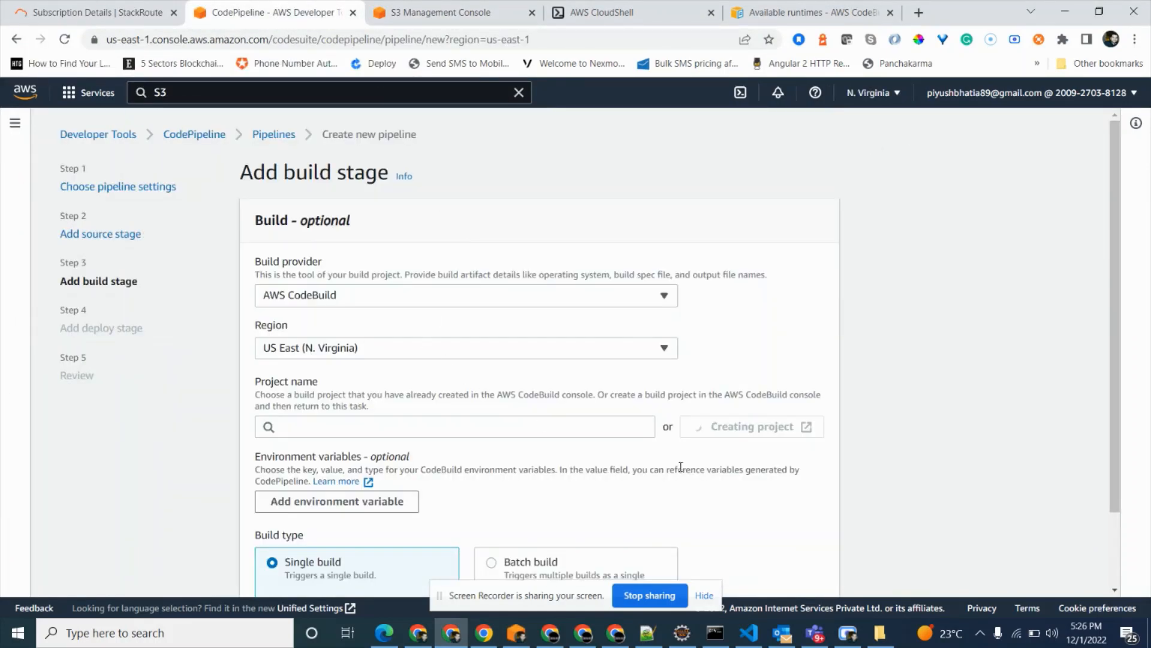
left_click(717, 640)
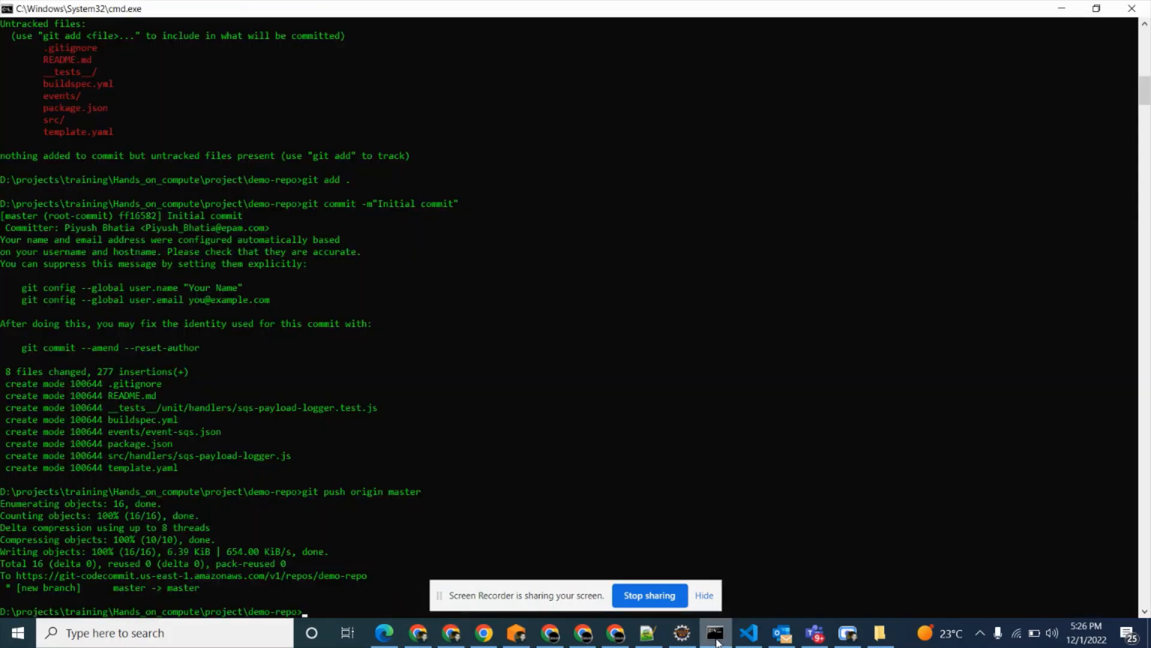
left_click(717, 640)
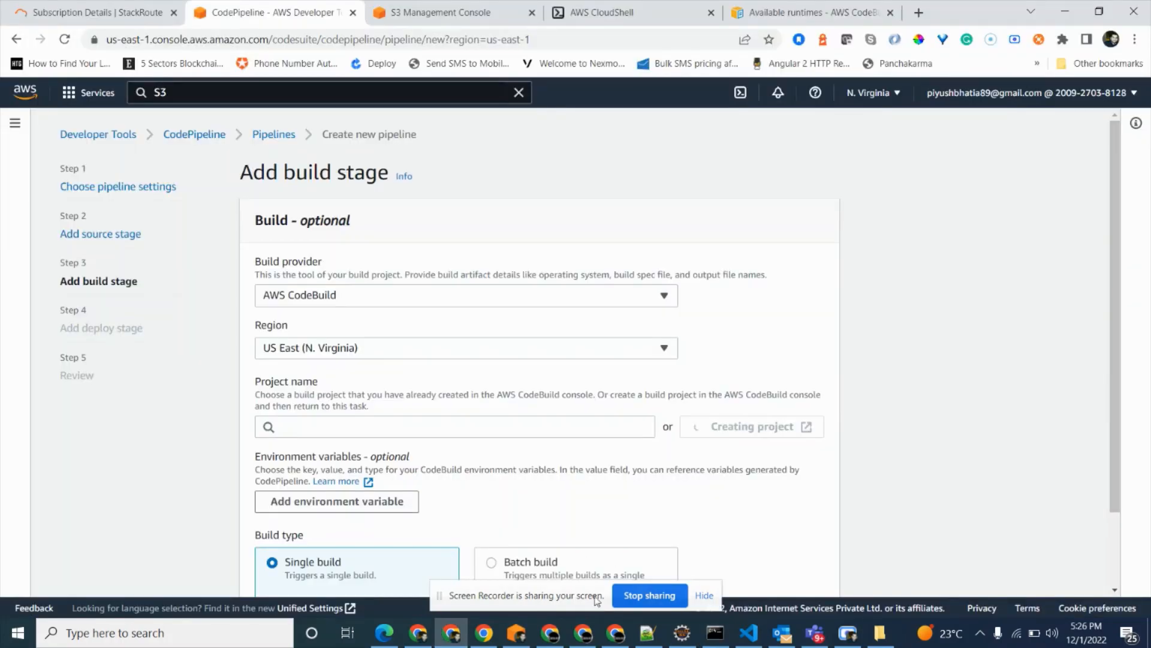
left_click(517, 631)
left_click(517, 631)
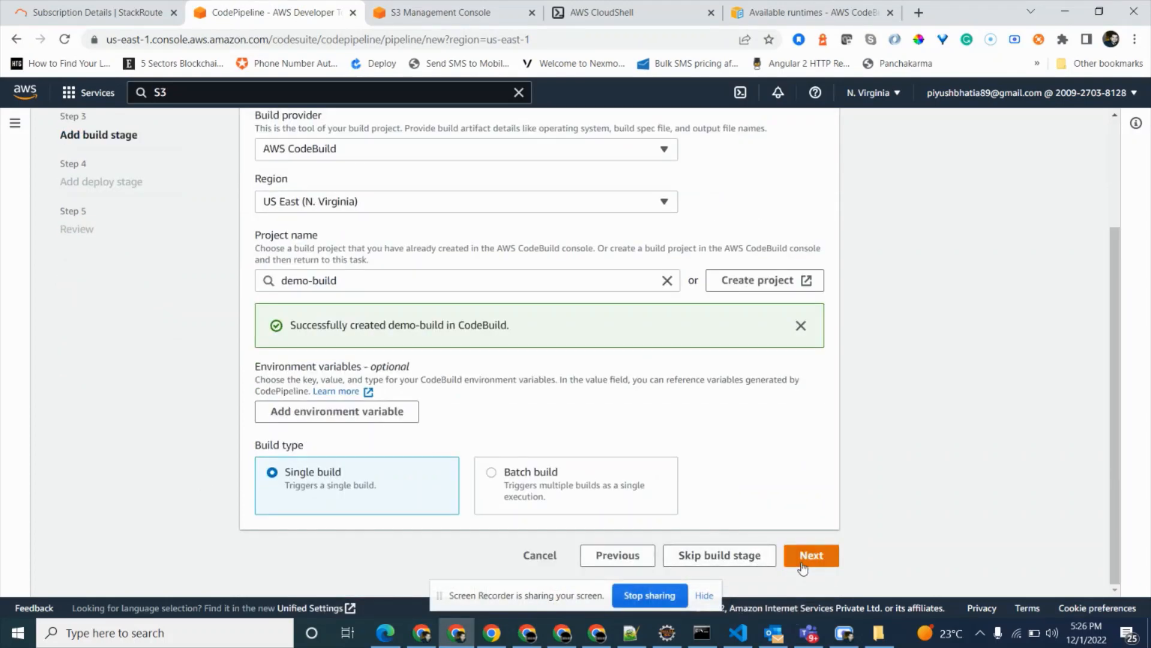
Continue to the deploy stage and choose AWS CloudFormation as provider with the action mode Create or update a stack.
left_click(802, 557)
left_click(517, 294)
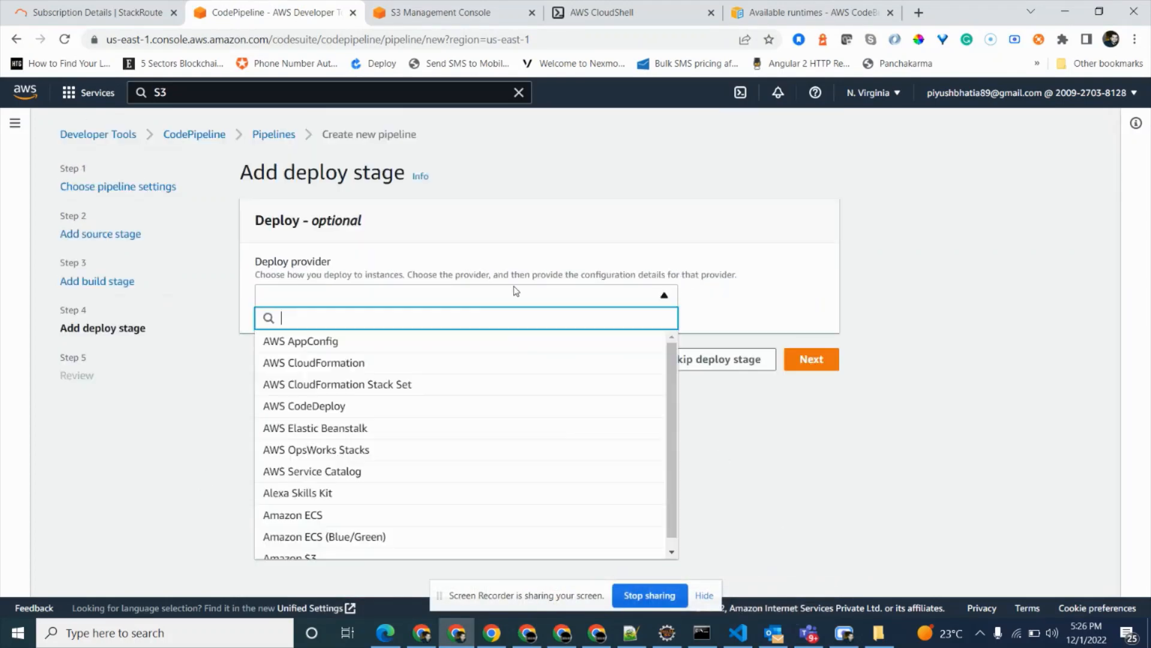
left_click(342, 362)
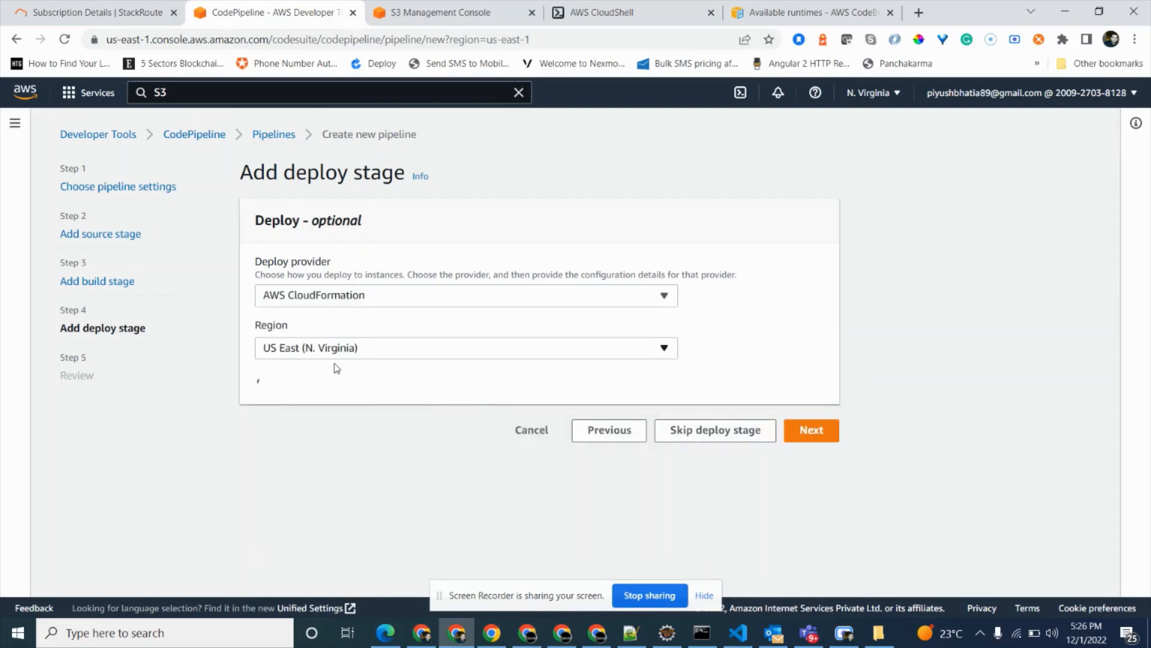
left_click(328, 427)
left_click(316, 451)
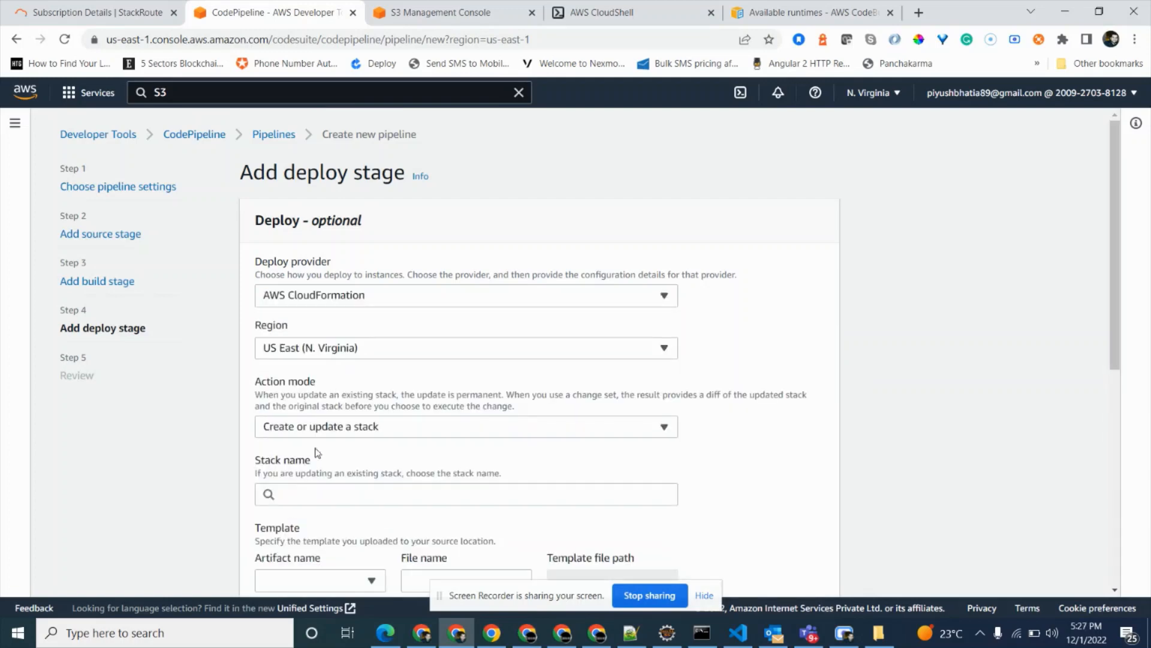
Enter demoSamApp as the stack name for the CloudFormation deployment.
left_click(338, 498)
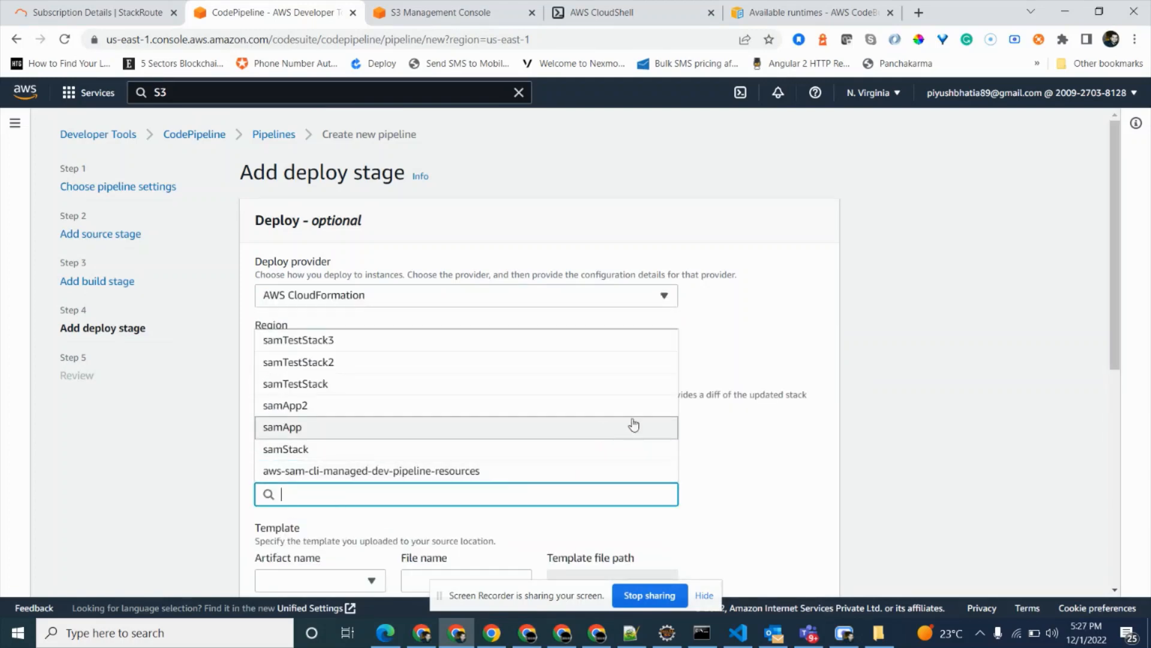
left_click(955, 396)
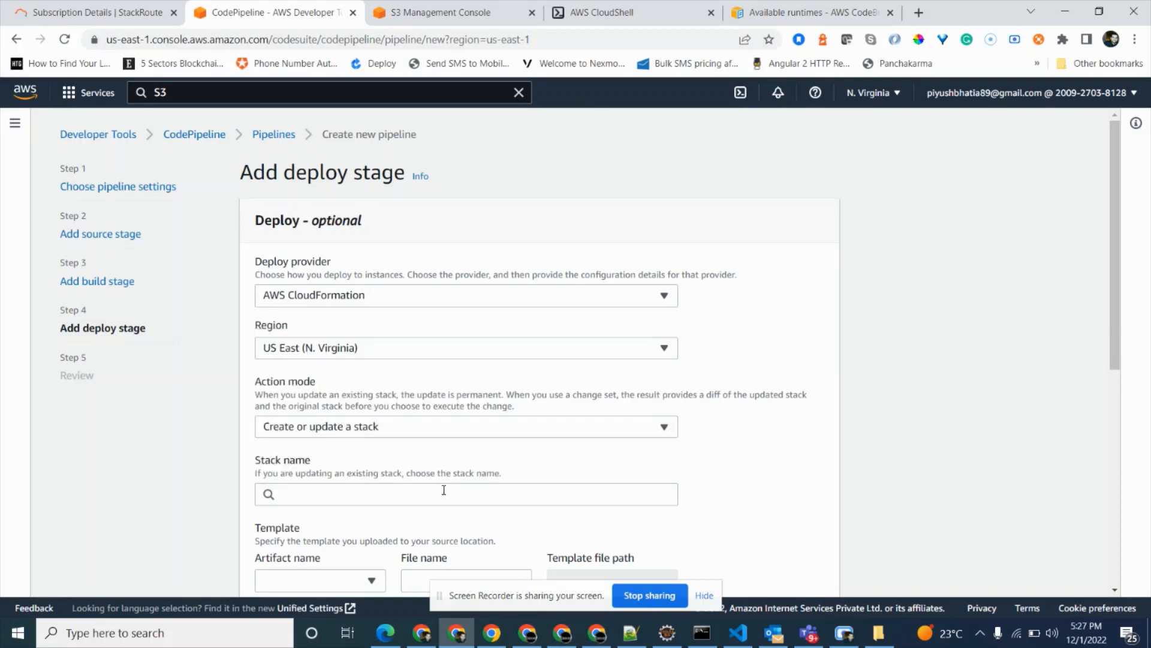
left_click(444, 490)
type("DEMO")
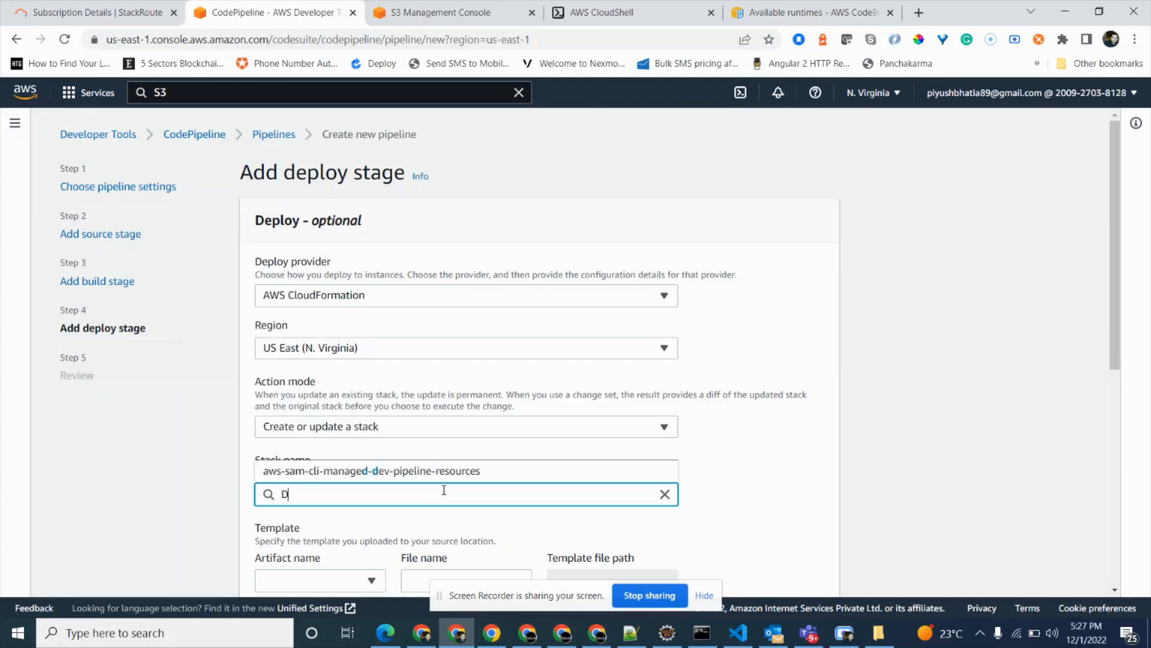
key("BackSpace")
key("BackSpace")
key("BackSpace")
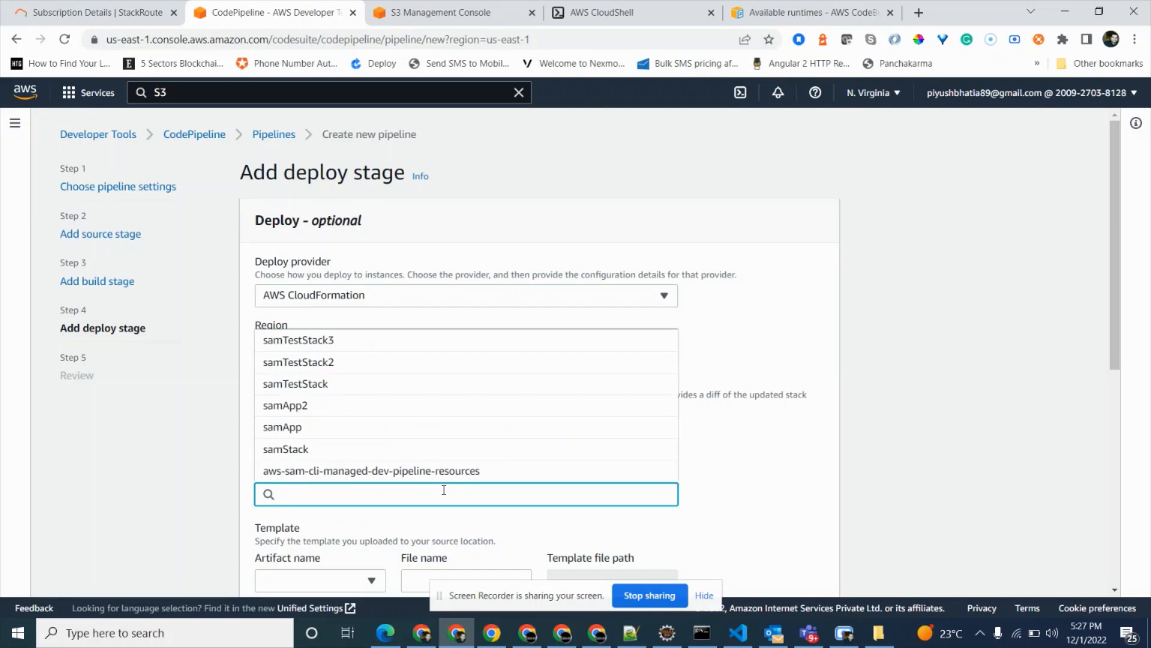
type("demo")
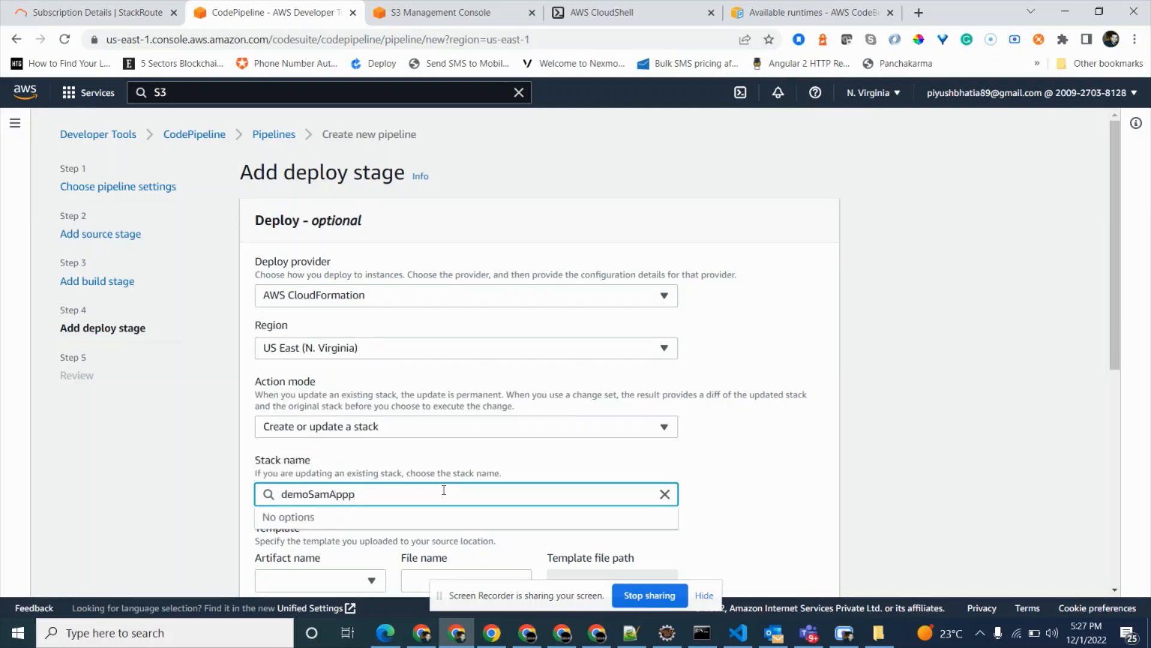
type("SamApp")
left_click(220, 429)
Set the deployment template to the BuildArtifact artifact with file name packaged.yaml.
scroll(394, 441, "down", 1)
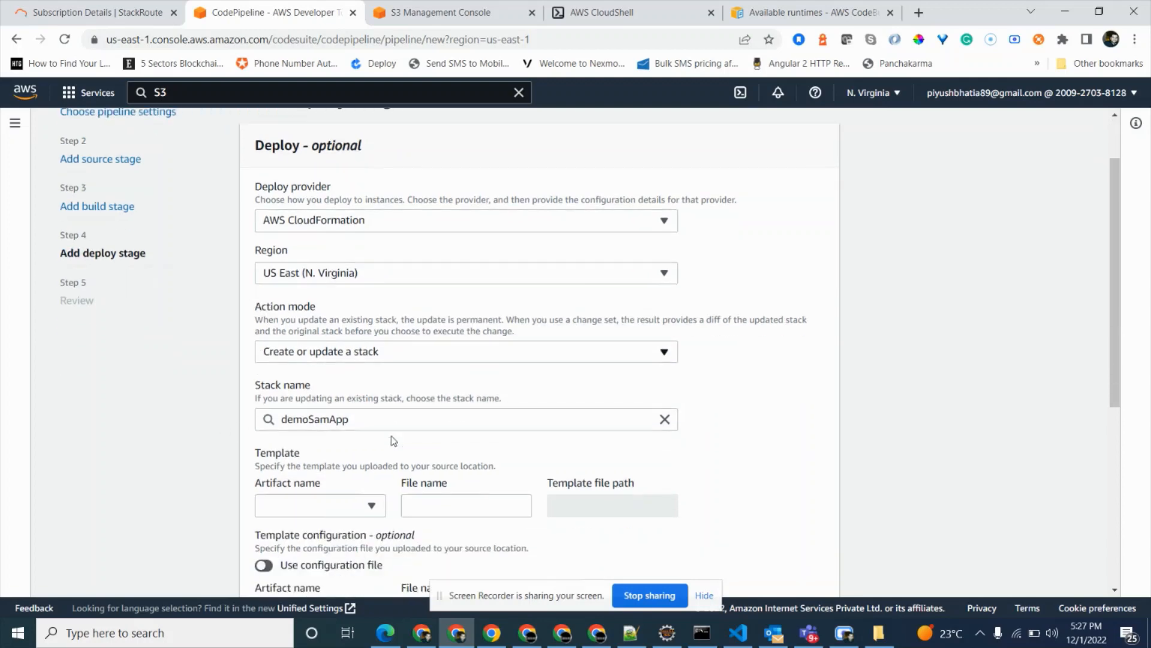
left_click(372, 505)
left_click(332, 538)
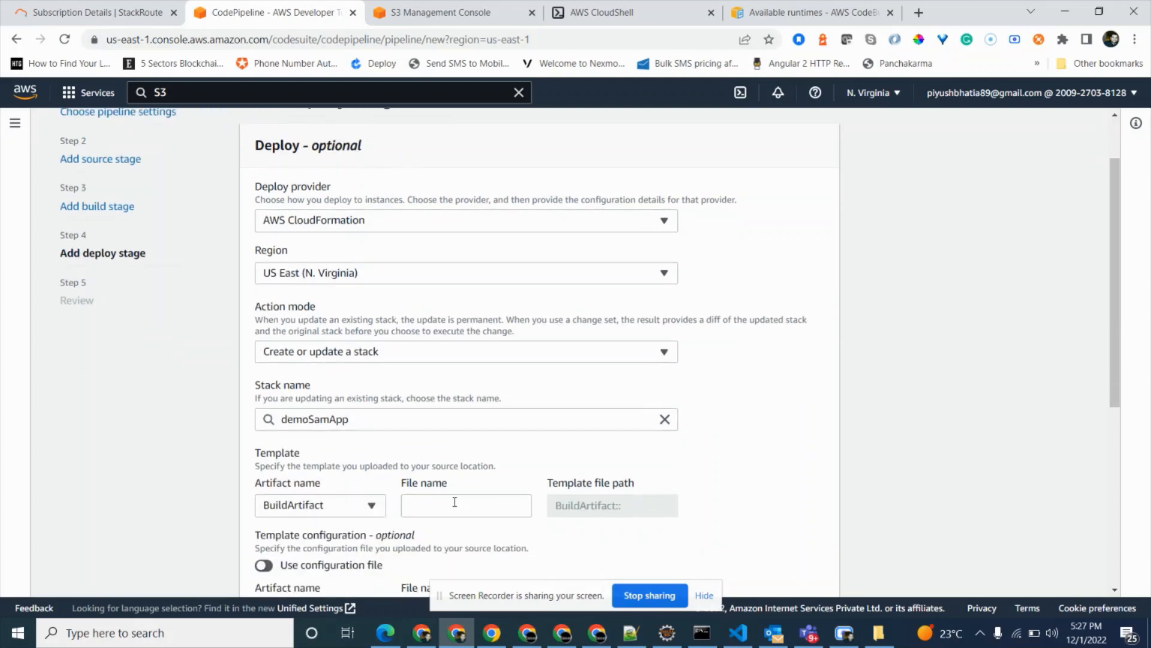
left_click(455, 502)
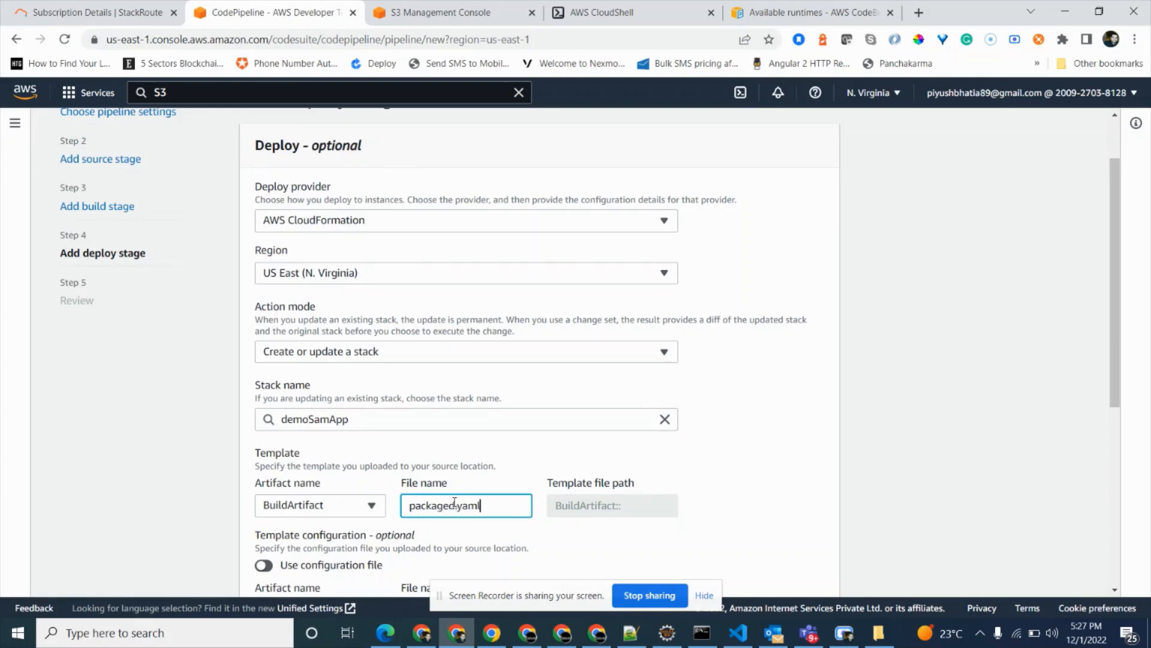
type("packaged.yaml")
left_click(804, 423)
Add the CAPABILITY_IAM and CAPABILITY_AUTO_EXPAND capabilities to the CloudFormation deploy action.
scroll(801, 423, "down", 6)
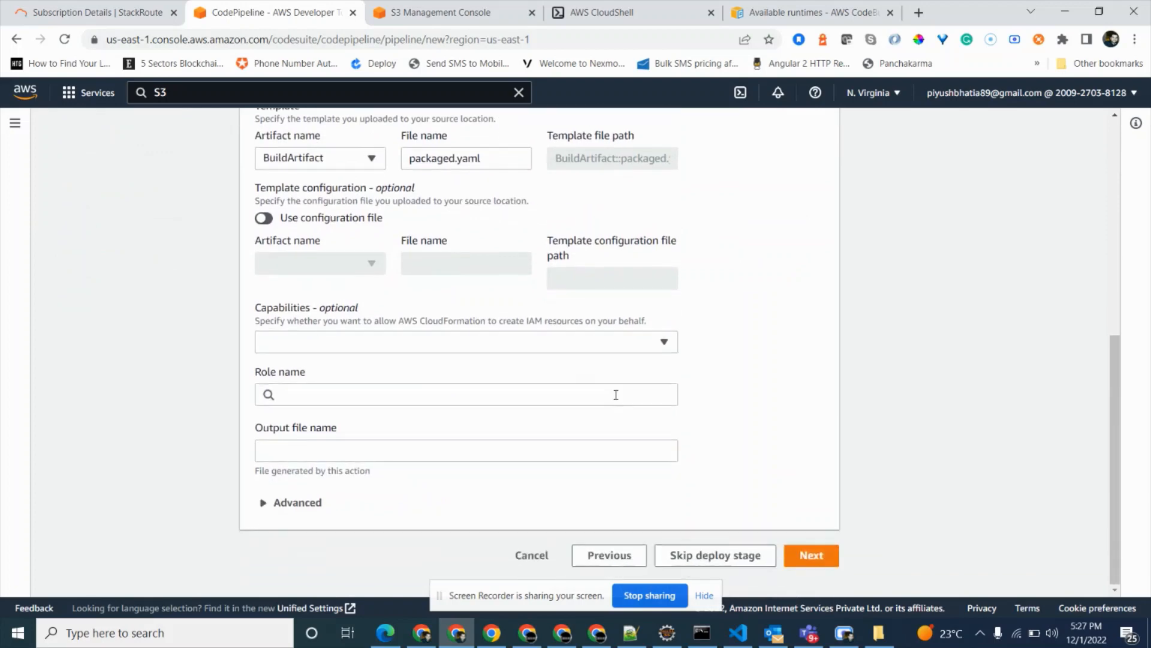
left_click(432, 353)
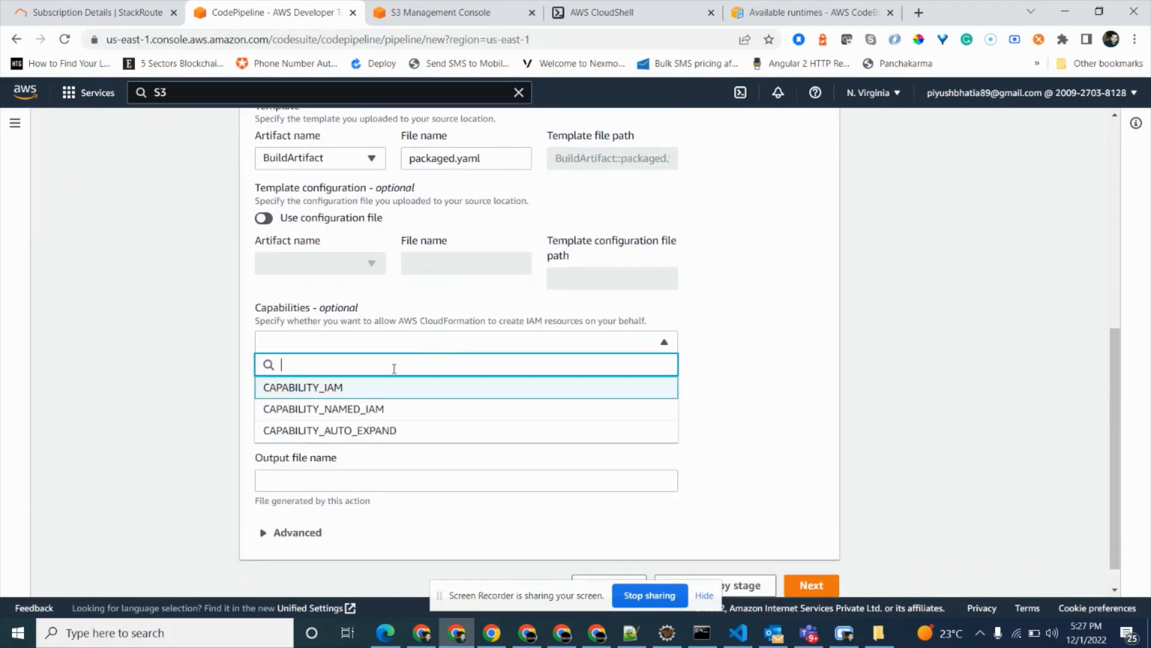
left_click(390, 430)
left_click(725, 327)
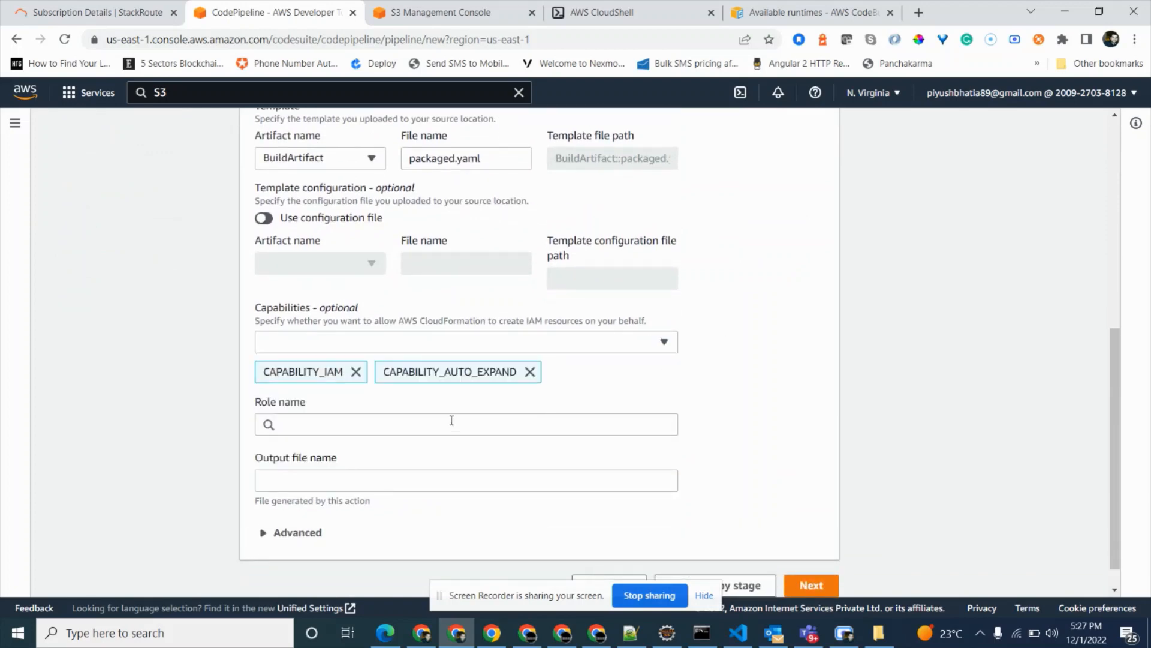
Choose demo-cloudformation-role as the role for the CloudFormation deploy action.
left_click(432, 423)
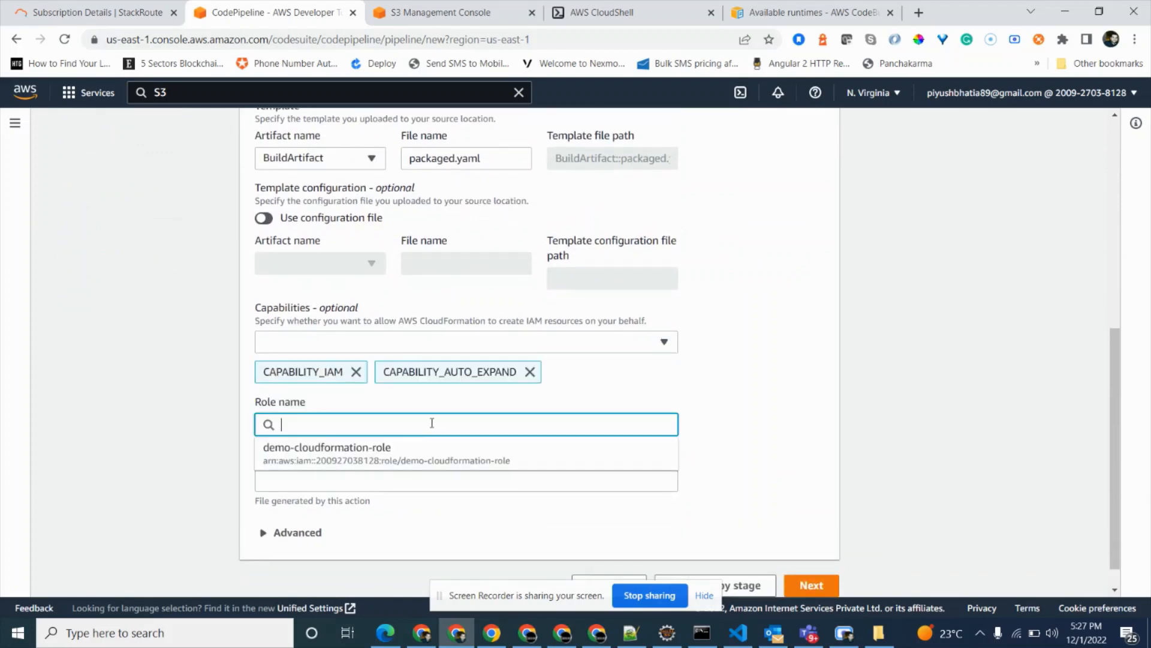
left_click(344, 447)
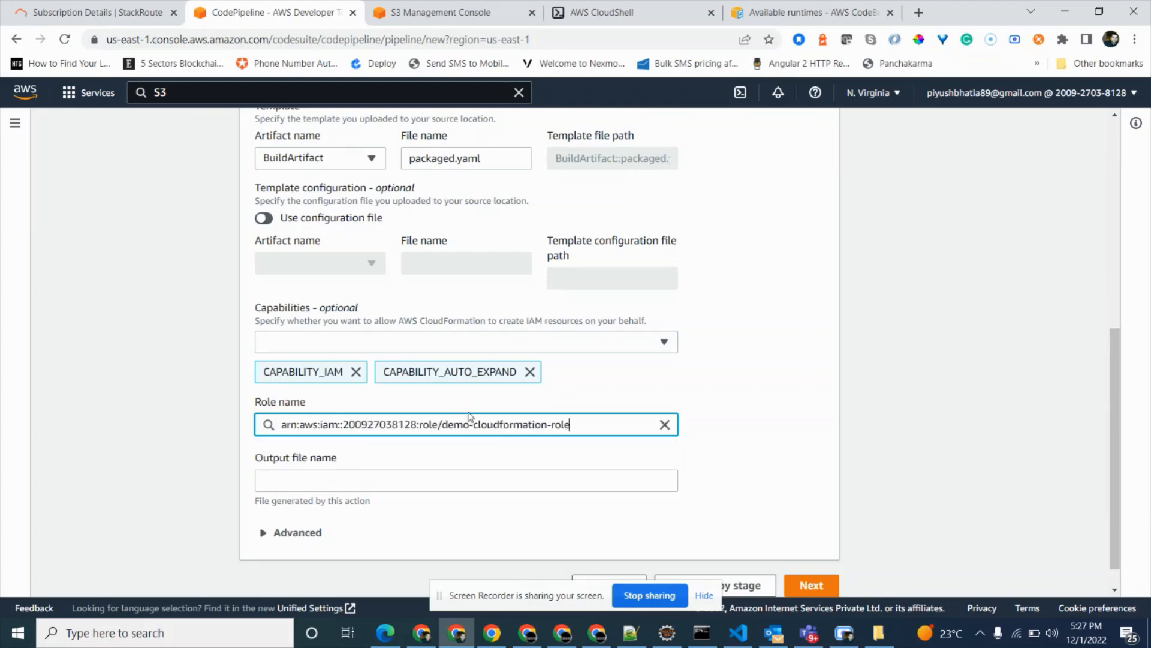
scroll(468, 417, "up", 5)
scroll(540, 413, "down", 5)
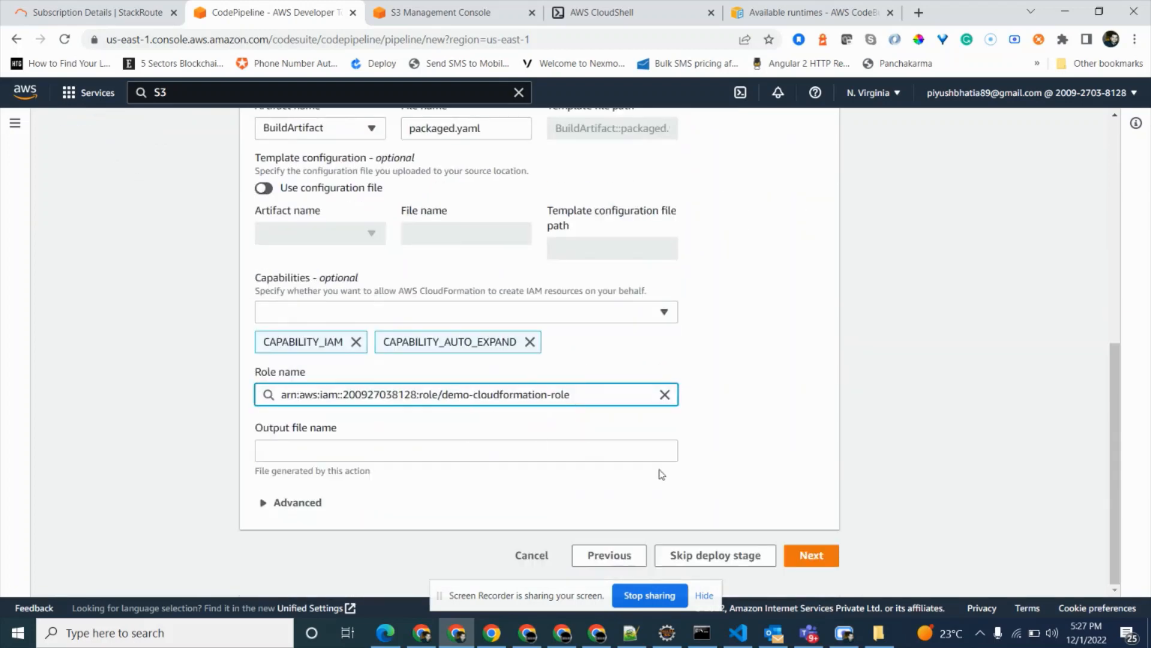
Continue to the review of the pipeline settings and create the pipeline.
left_click(804, 557)
scroll(683, 331, "down", 5)
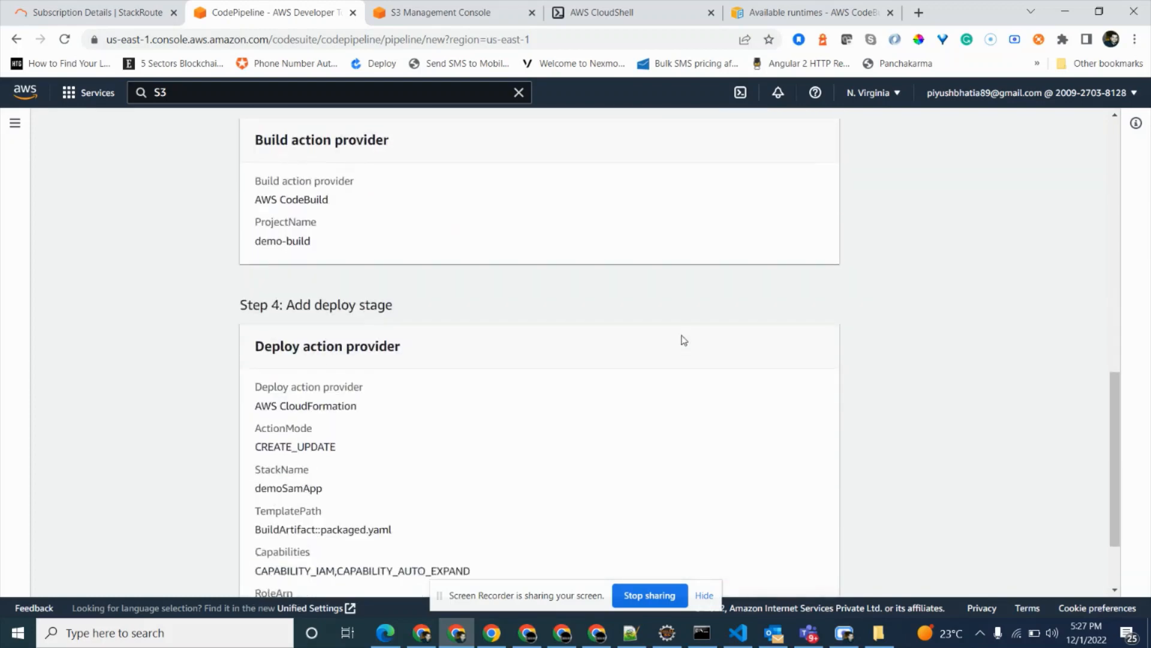
left_click(812, 553)
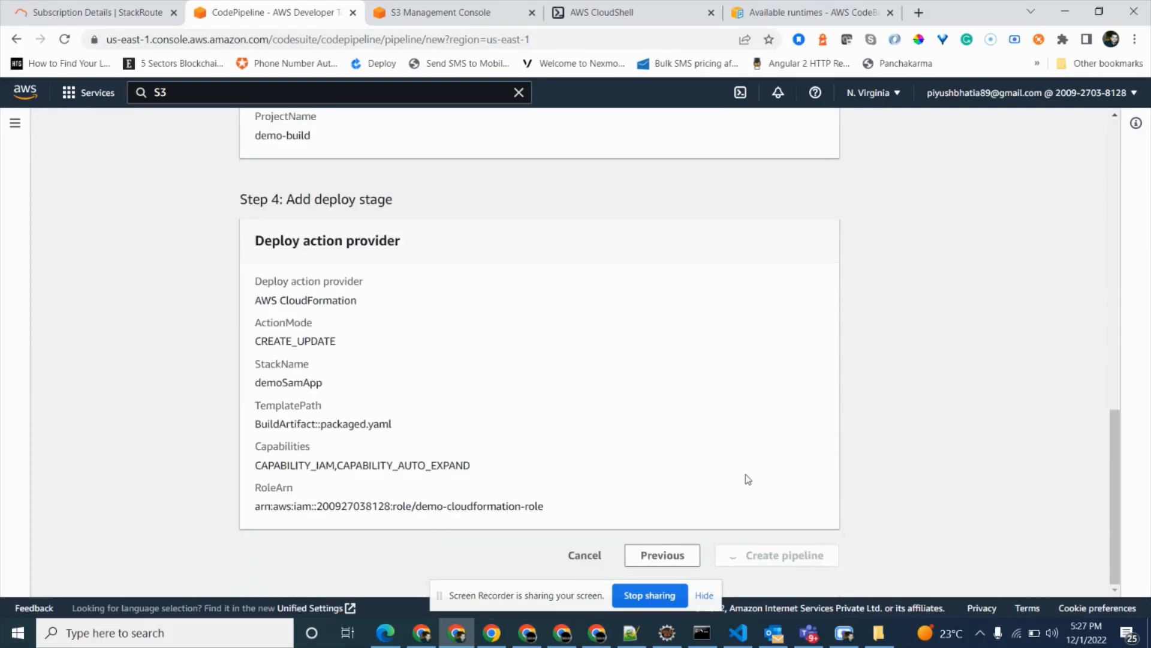
Switch to Visual Studio Code and add the demo-repo project folder to the workspace.
left_click(738, 632)
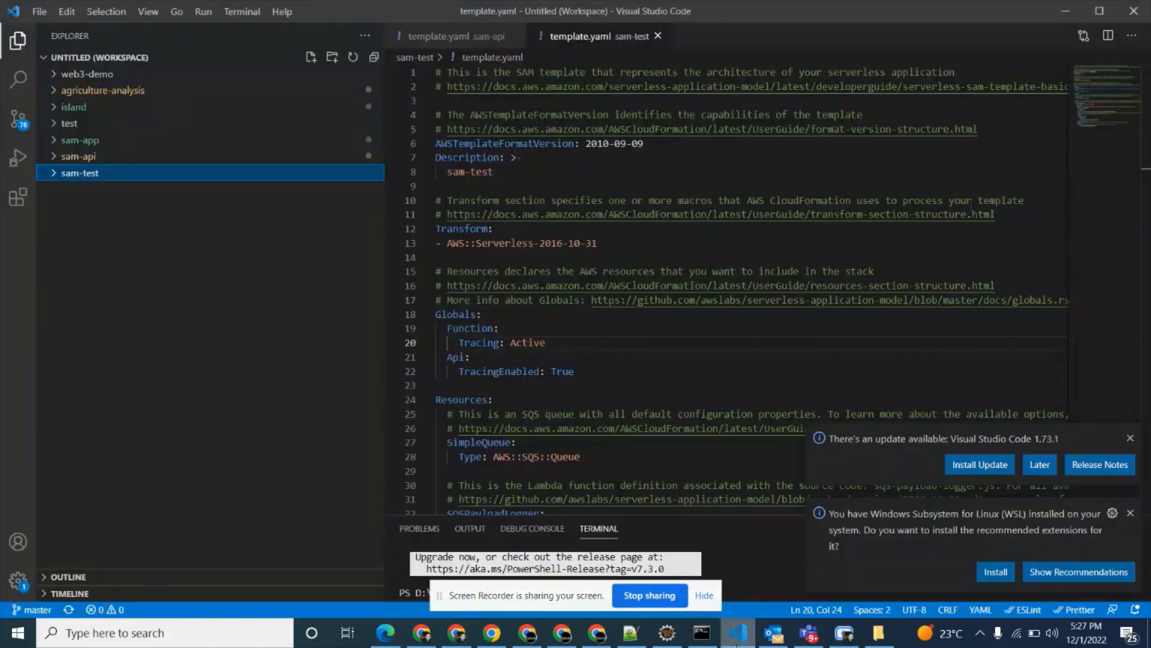
left_click(44, 16)
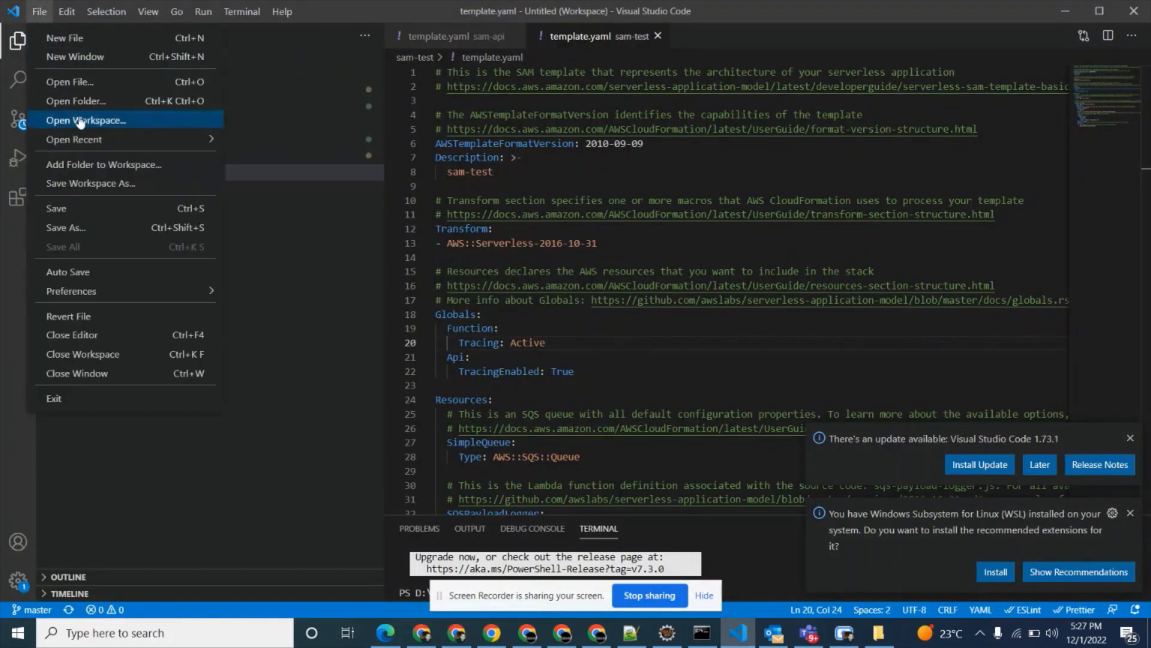
left_click(103, 161)
left_click(211, 113)
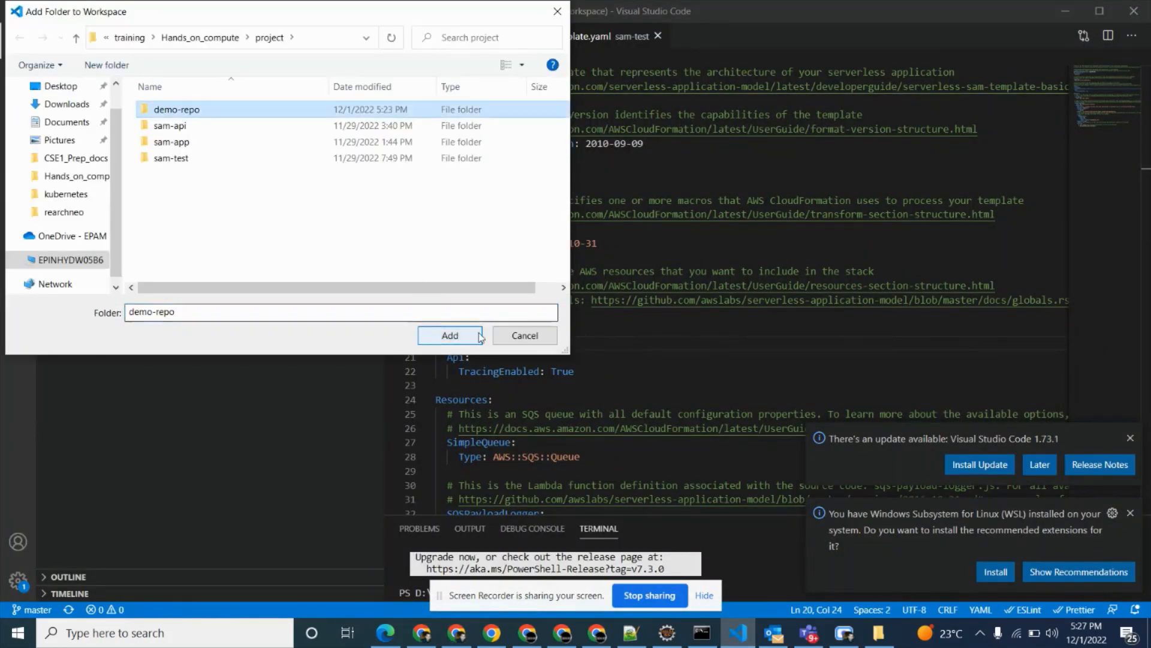
left_click(449, 335)
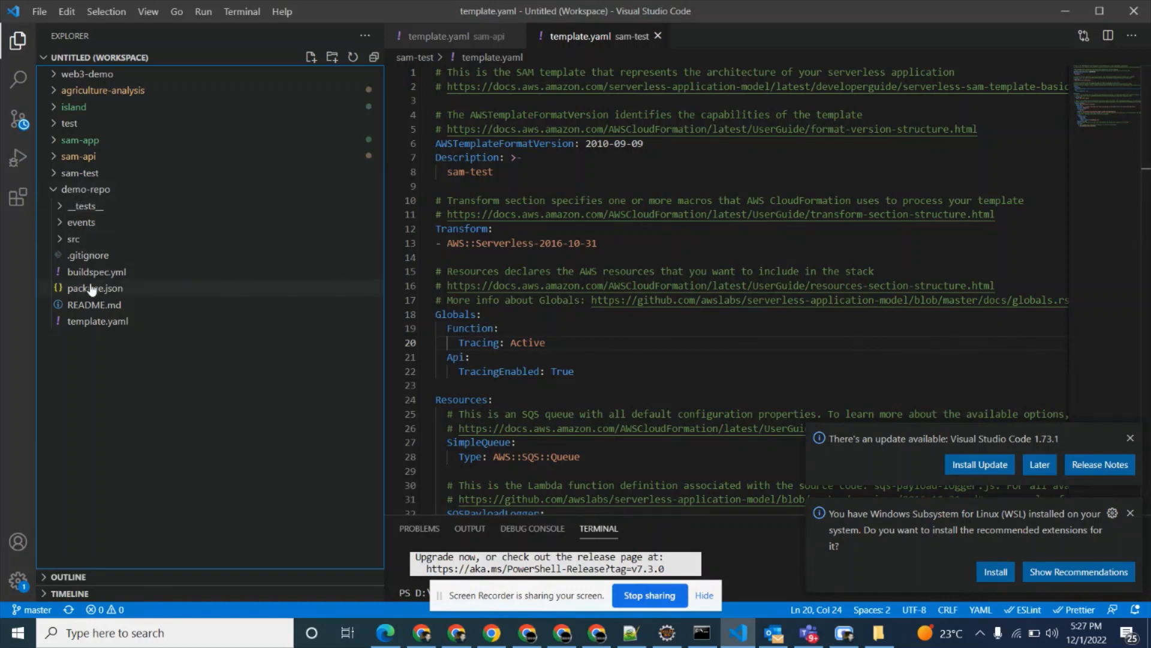
Look through demo-repo's buildspec.yml and the sqs-payload-logger.js handler in src/handlers.
left_click(93, 289)
double_click(105, 272)
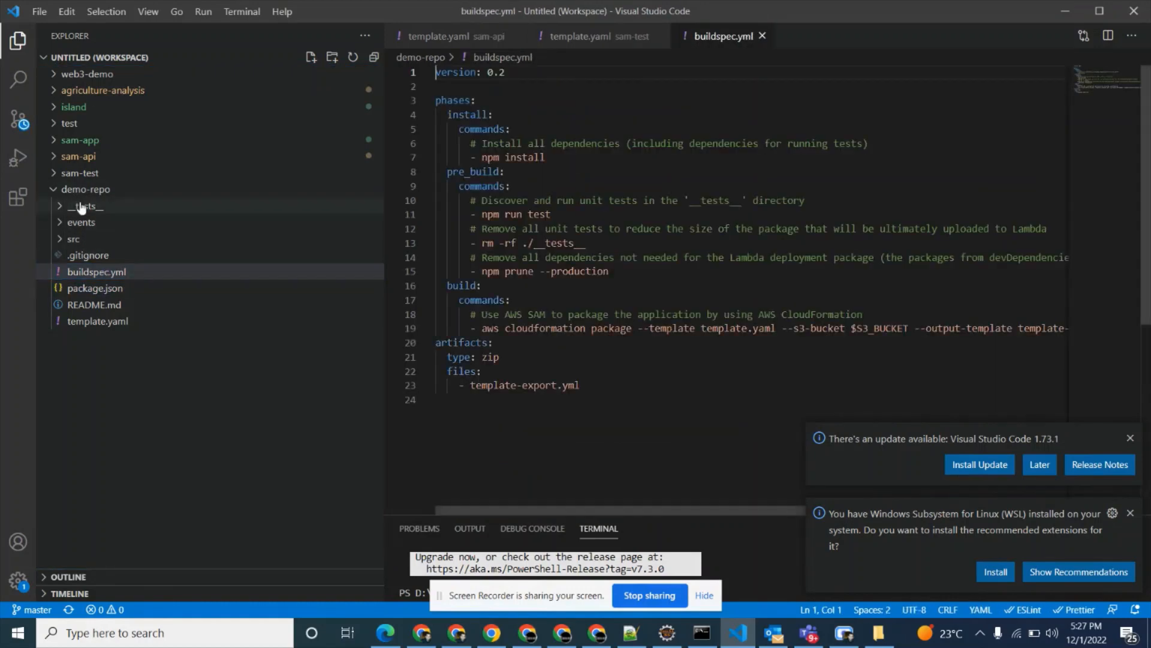
left_click(73, 239)
left_click(93, 257)
double_click(93, 259)
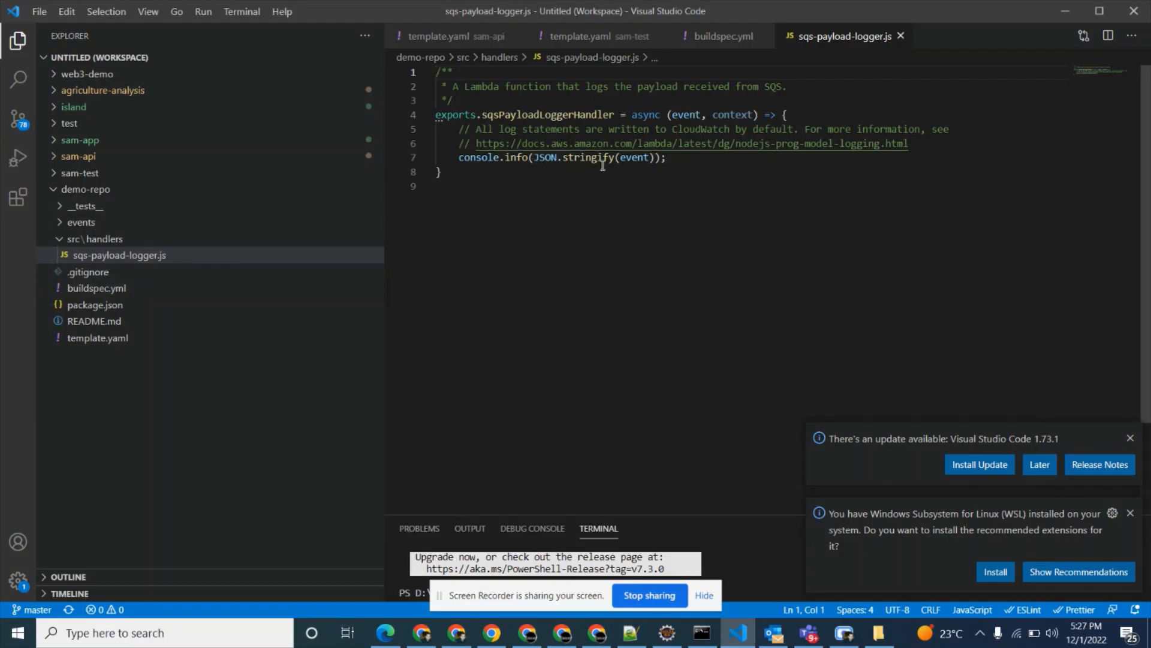
left_click(105, 291)
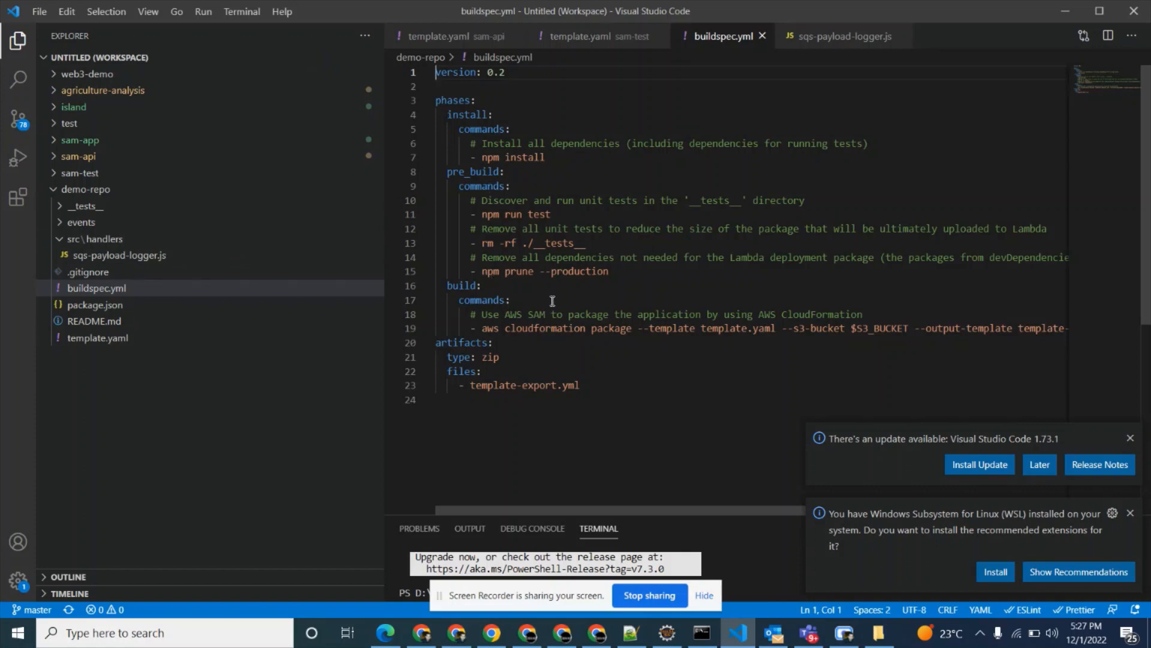
Replace the whole content of demo-repo's buildspec.yml with the content of sam-test's buildspec.yml.
left_click(60, 179)
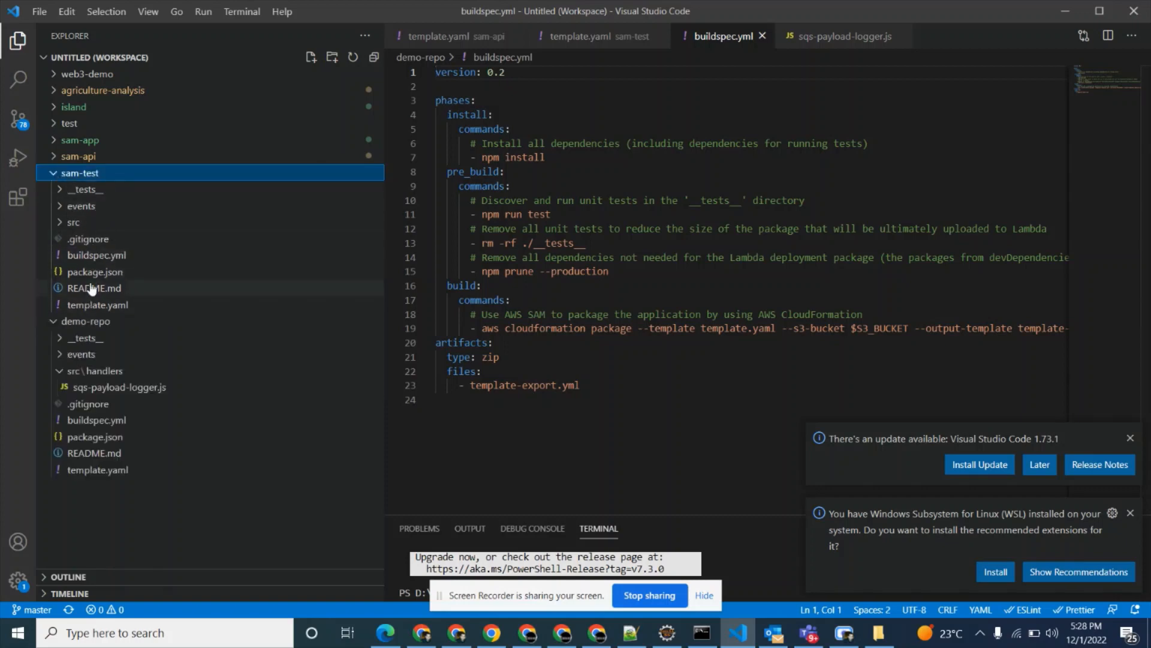
left_click(90, 257)
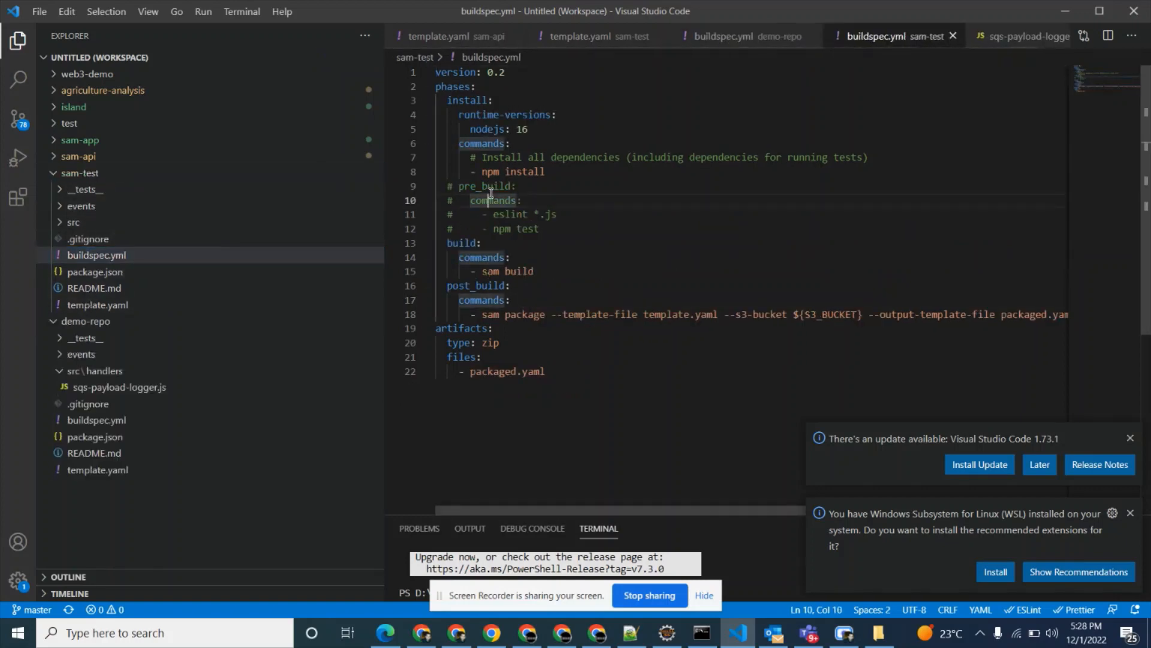
key("ctrl+a")
key("ctrl+c")
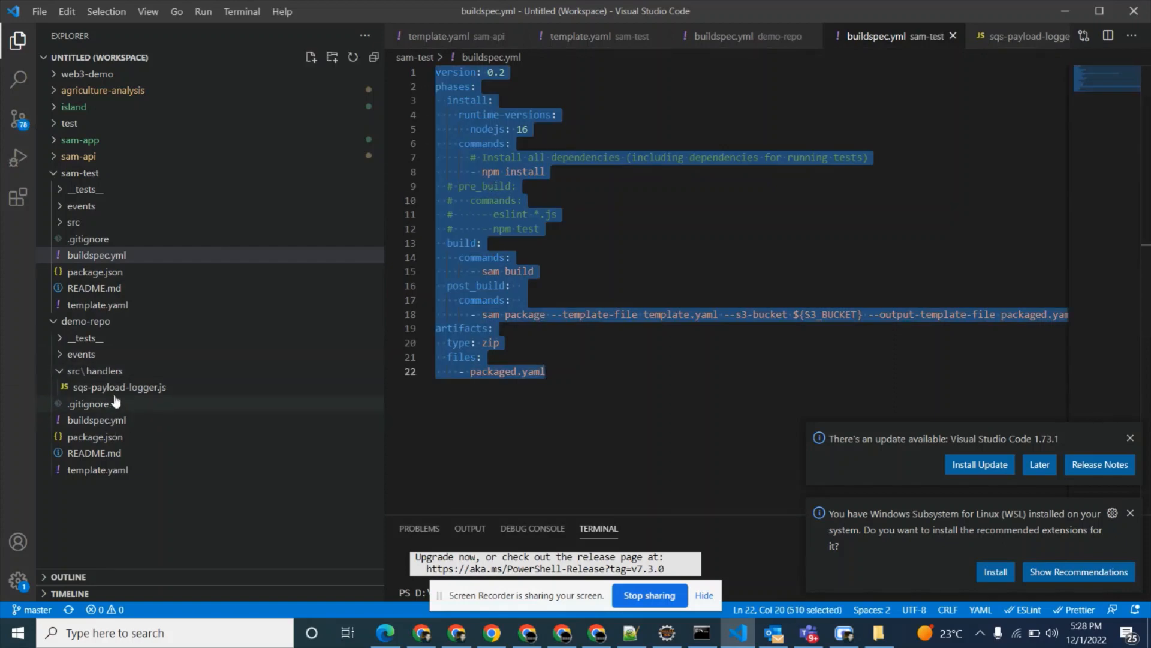
left_click(115, 422)
left_click(115, 421)
left_click(570, 257)
key("ctrl+a")
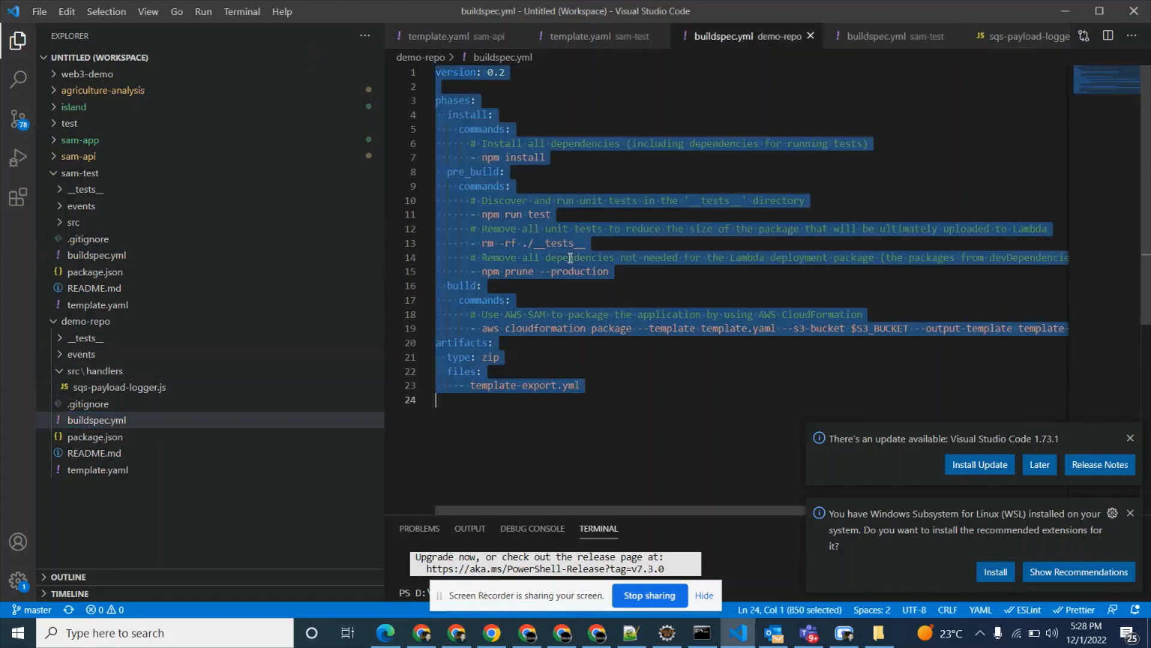
key("ctrl+v")
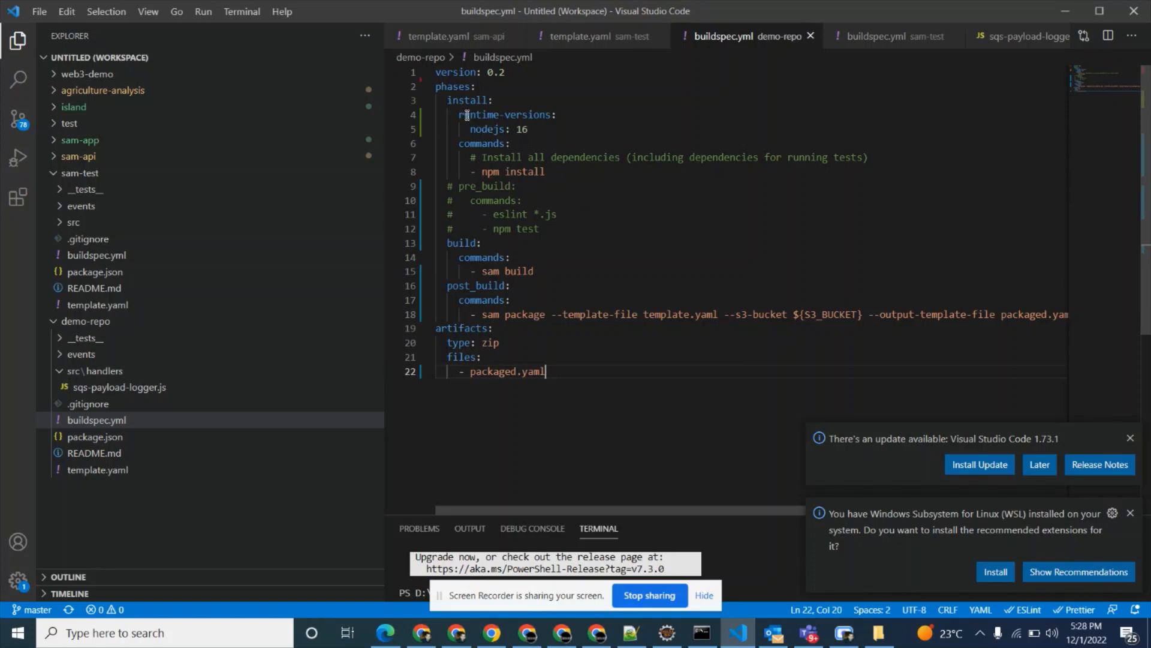
Review the install, pre_build, build and post_build phases in demo-repo's buildspec.yml.
left_click_drag(448, 101, 494, 101)
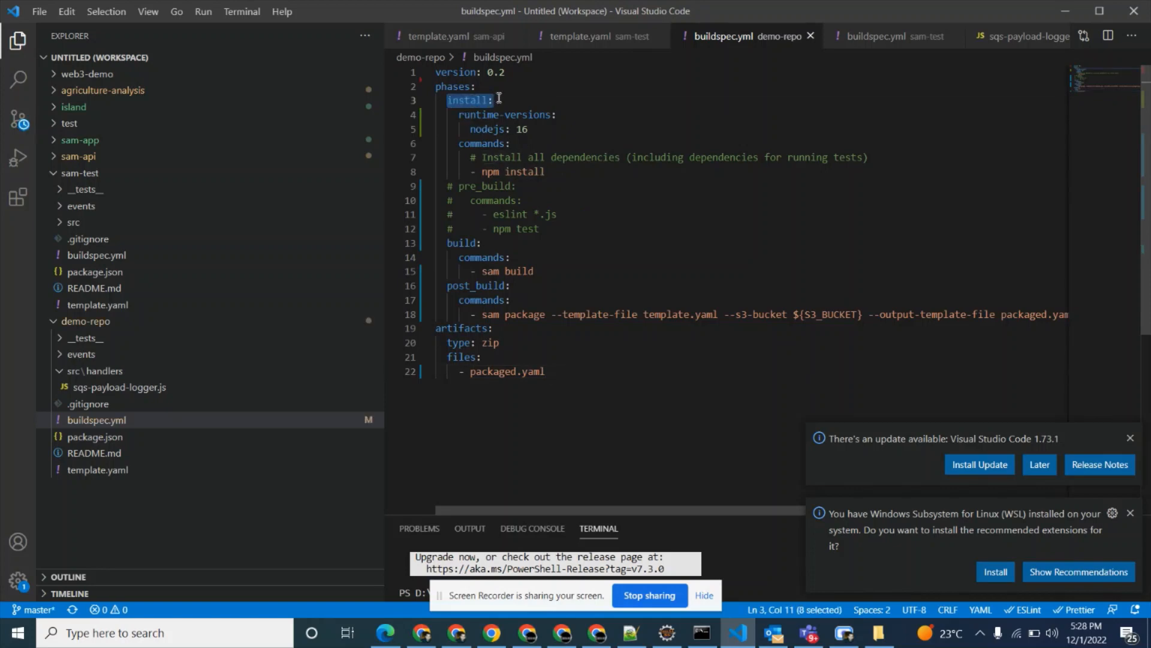
left_click(486, 144)
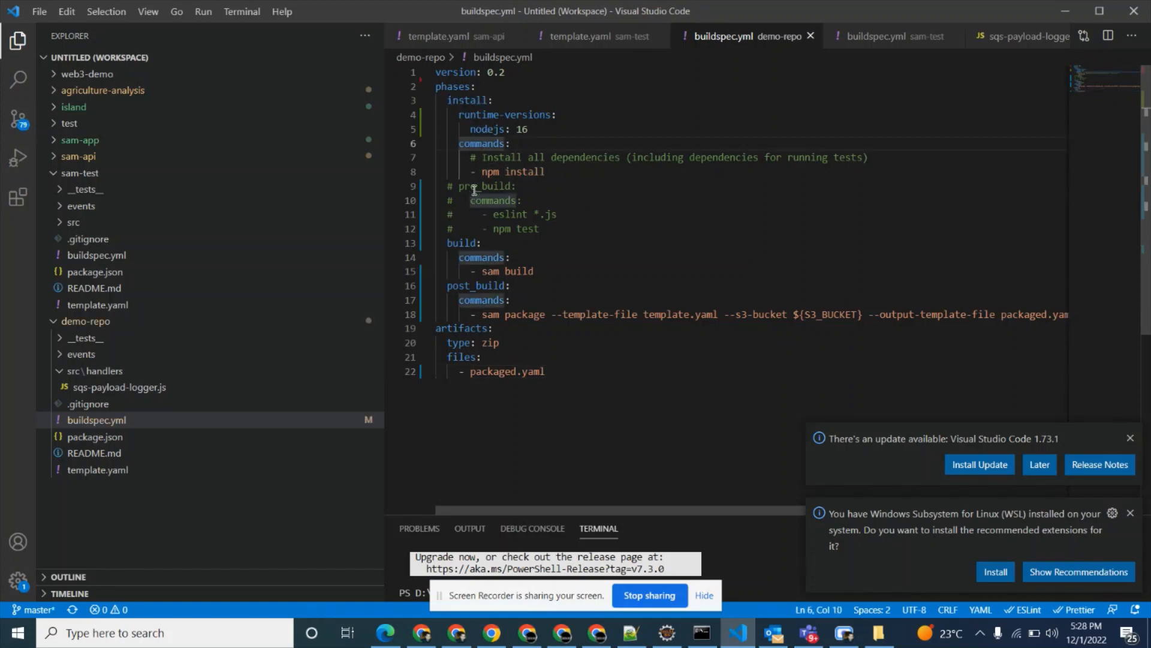
left_click(472, 188)
left_click(471, 244)
left_click(465, 287)
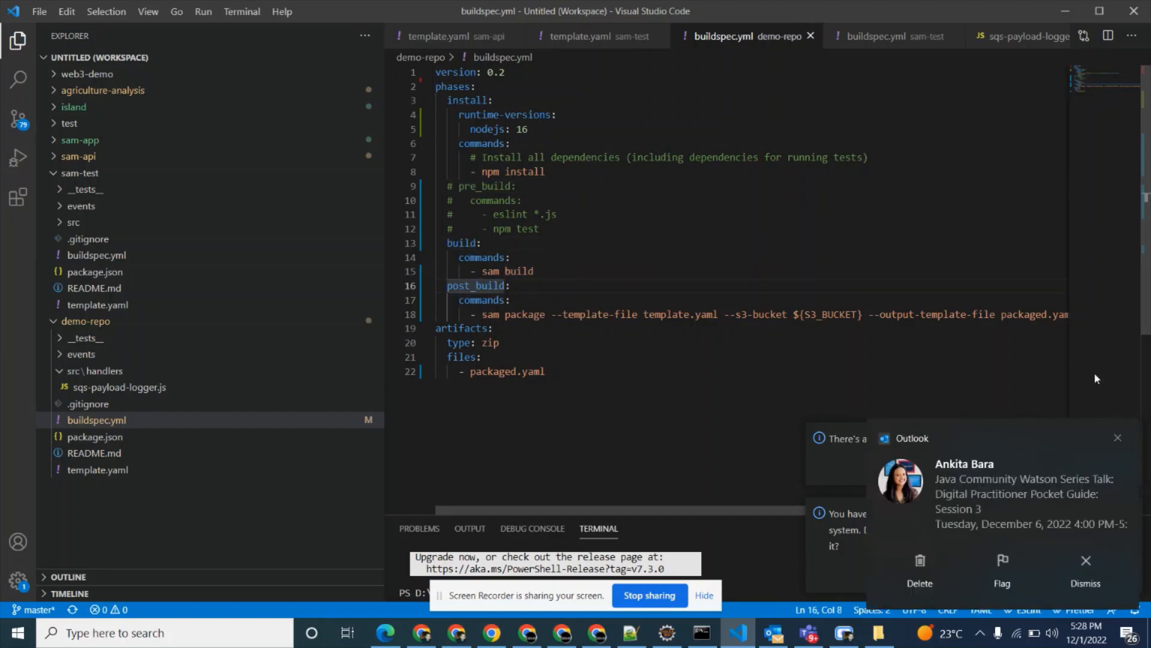
Dismiss the Outlook notification and the WSL extension recommendation.
left_click(1116, 438)
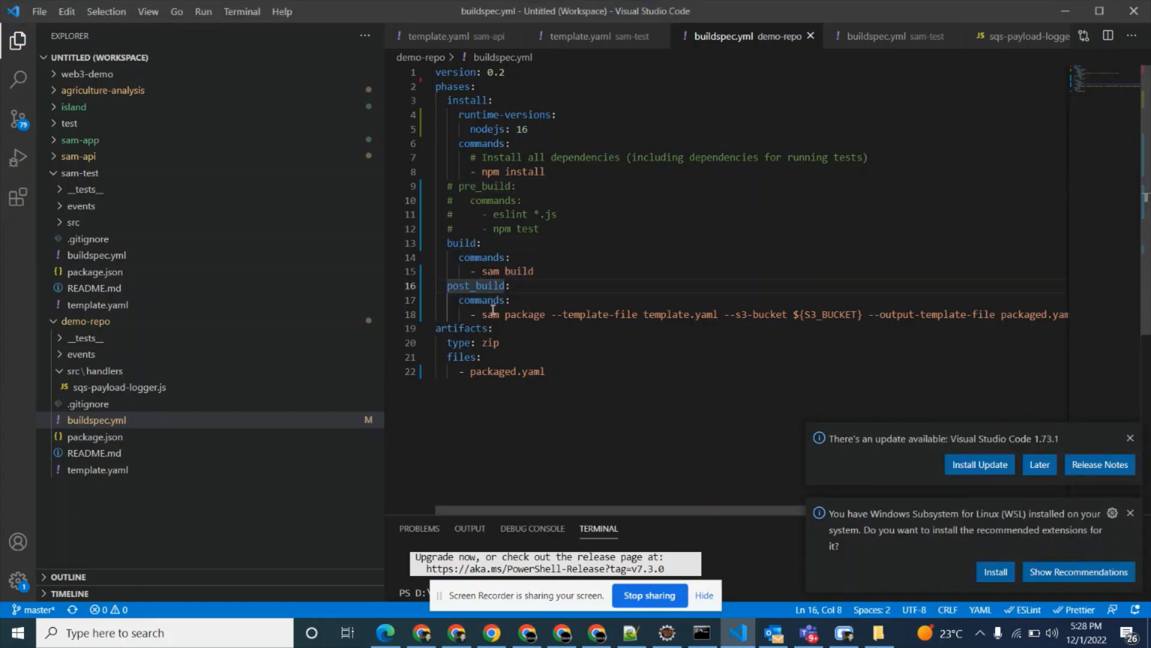
left_click(1130, 513)
left_click(1129, 527)
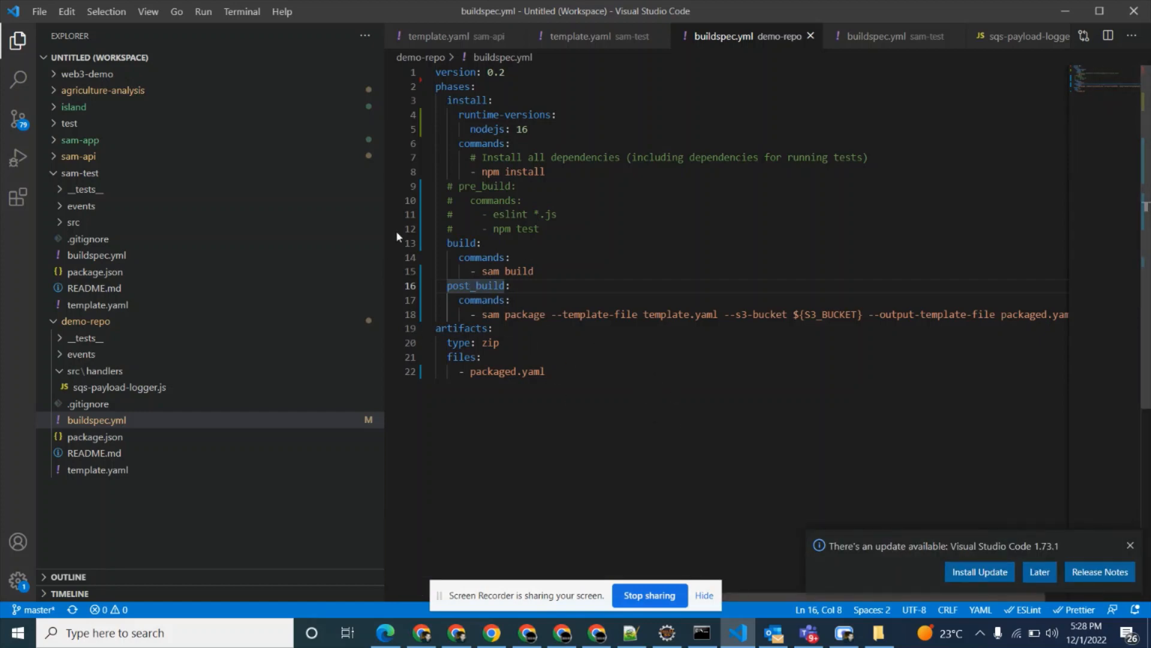
Examine the sam build and sam package commands in buildspec.yml, including the S3_BUCKET variable and the packaged.yaml output file.
left_click(506, 315)
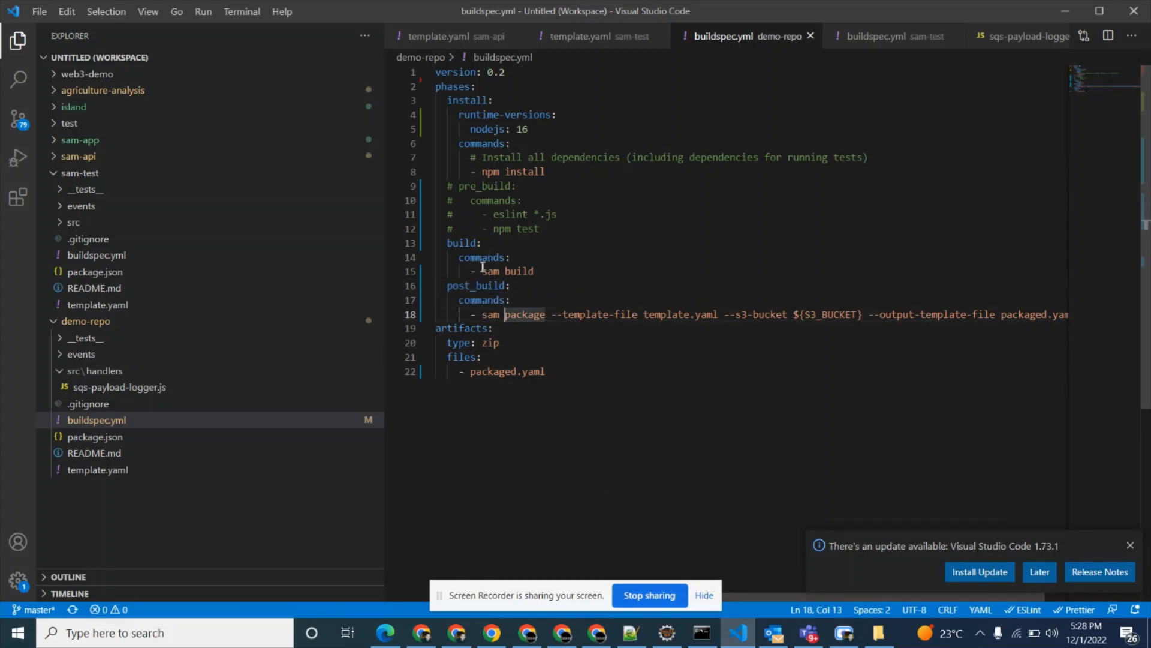
left_click_drag(483, 269, 531, 276)
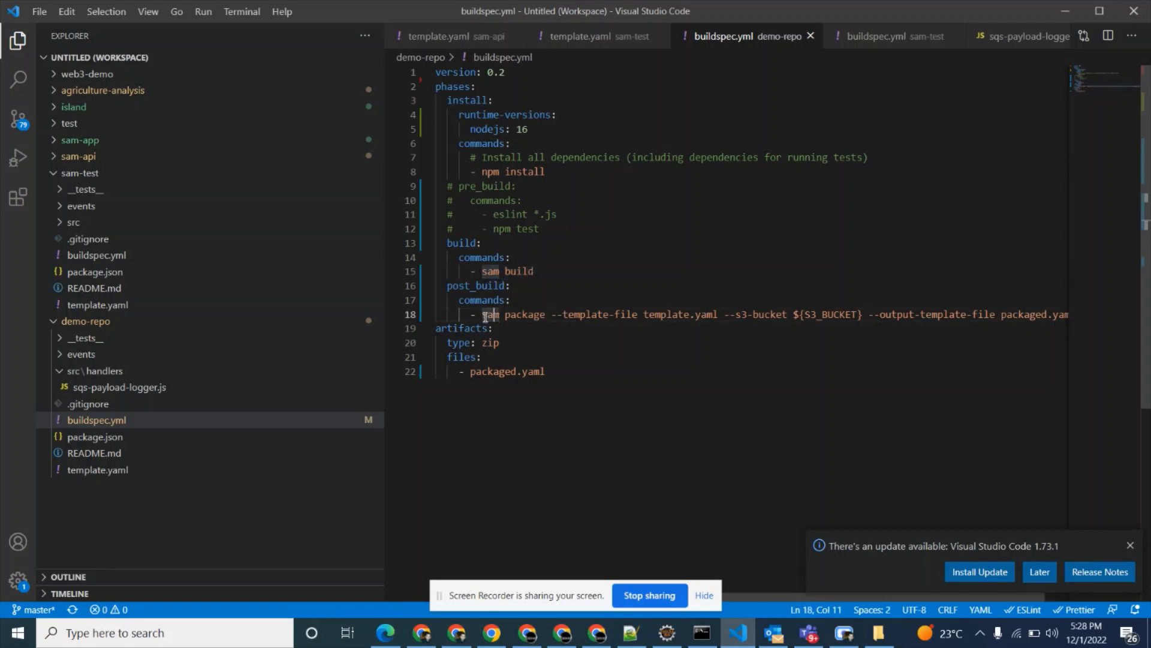
left_click_drag(483, 315, 522, 316)
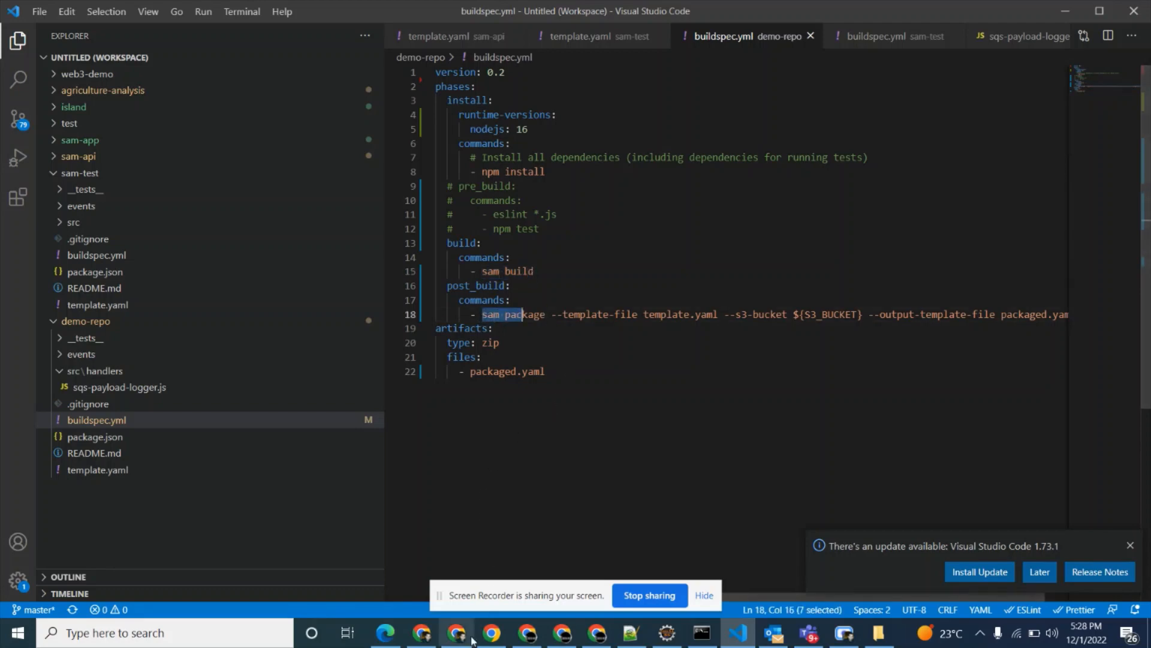
left_click(483, 271)
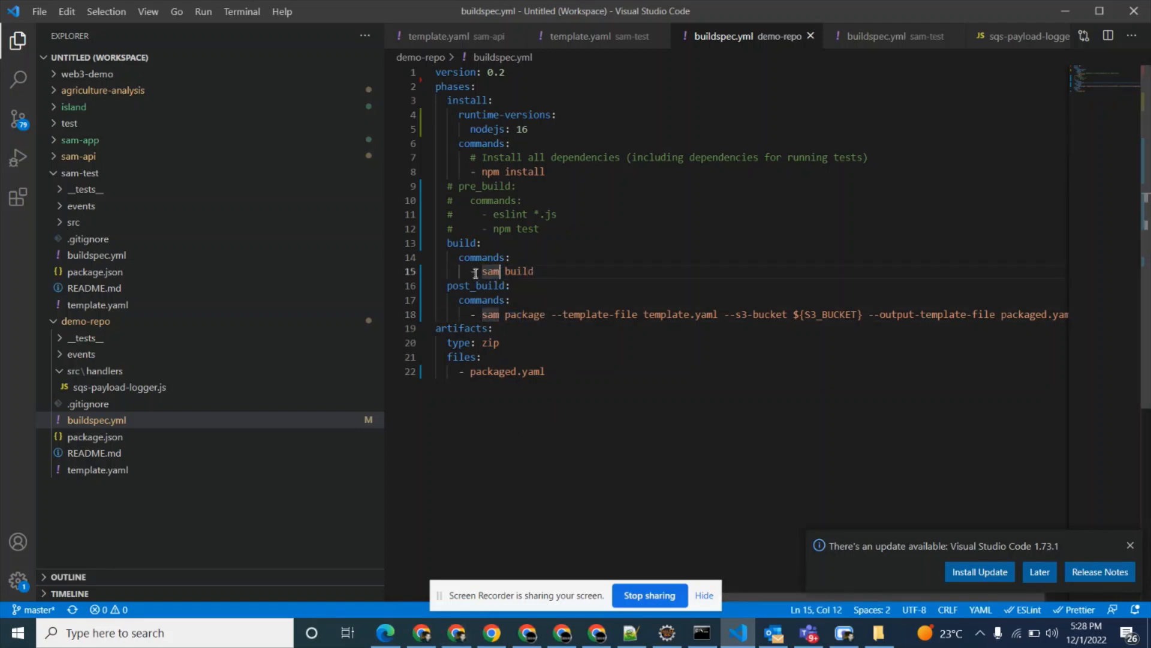
left_click_drag(482, 271, 534, 275)
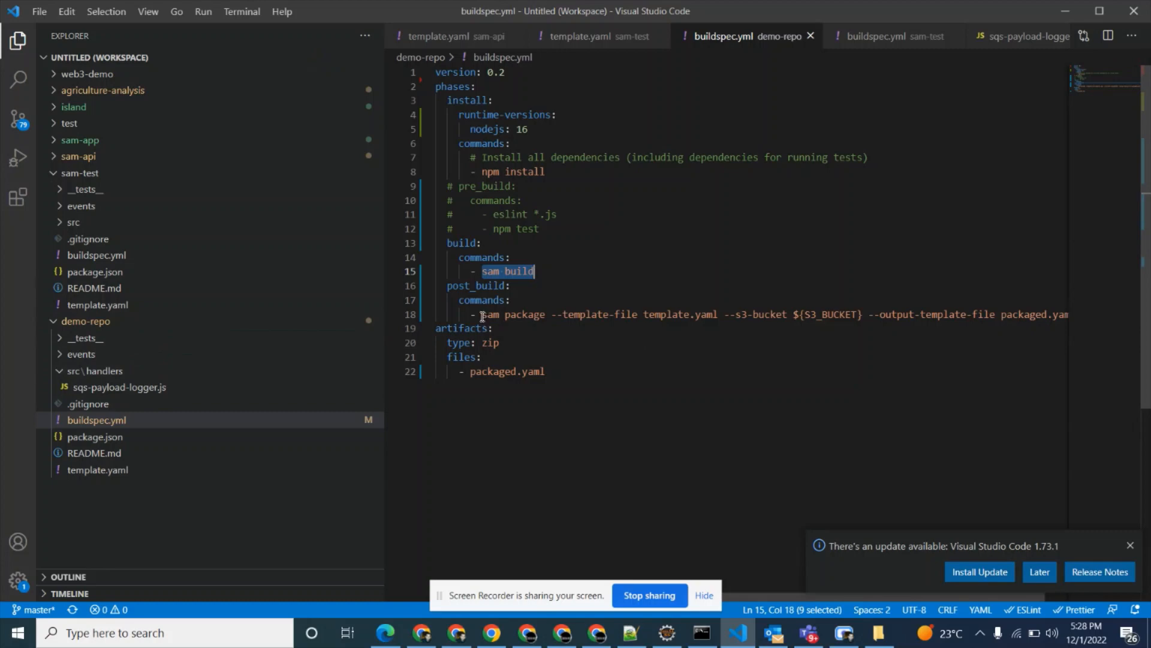
left_click_drag(482, 315, 544, 314)
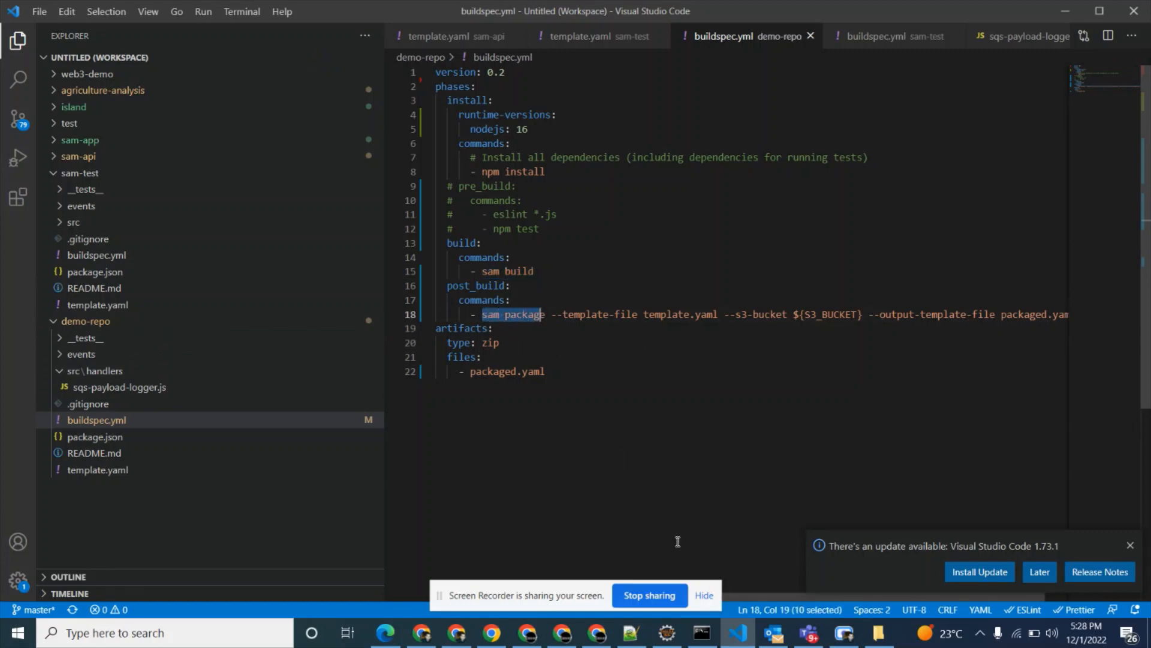
left_click_drag(797, 596, 900, 575)
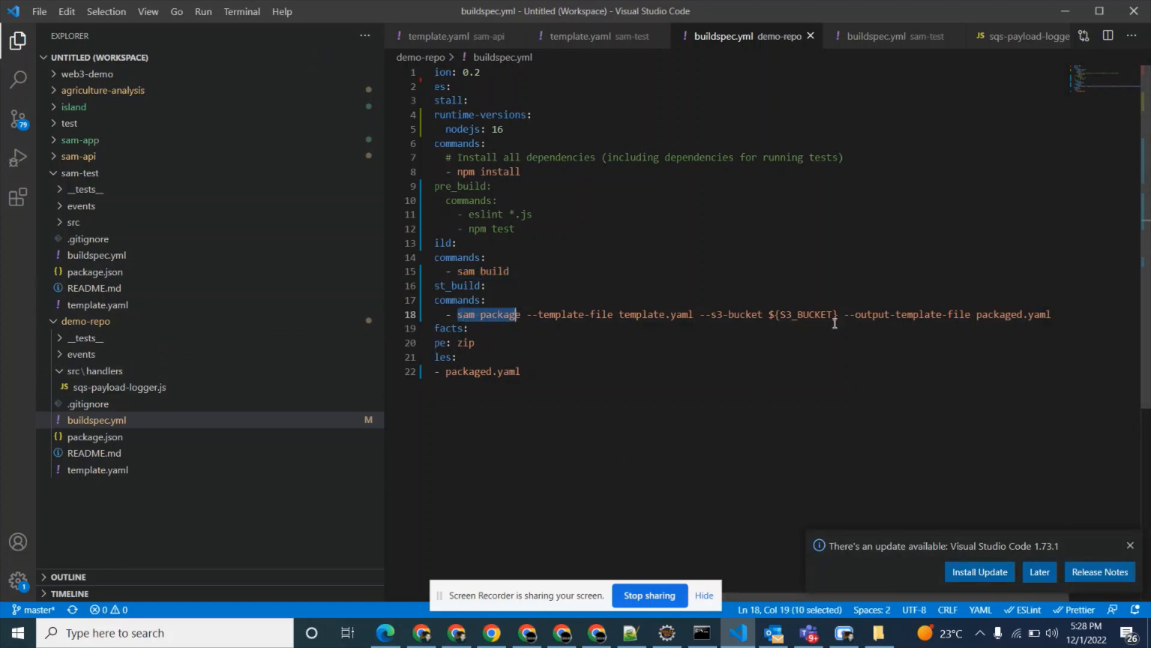
left_click_drag(780, 315, 835, 316)
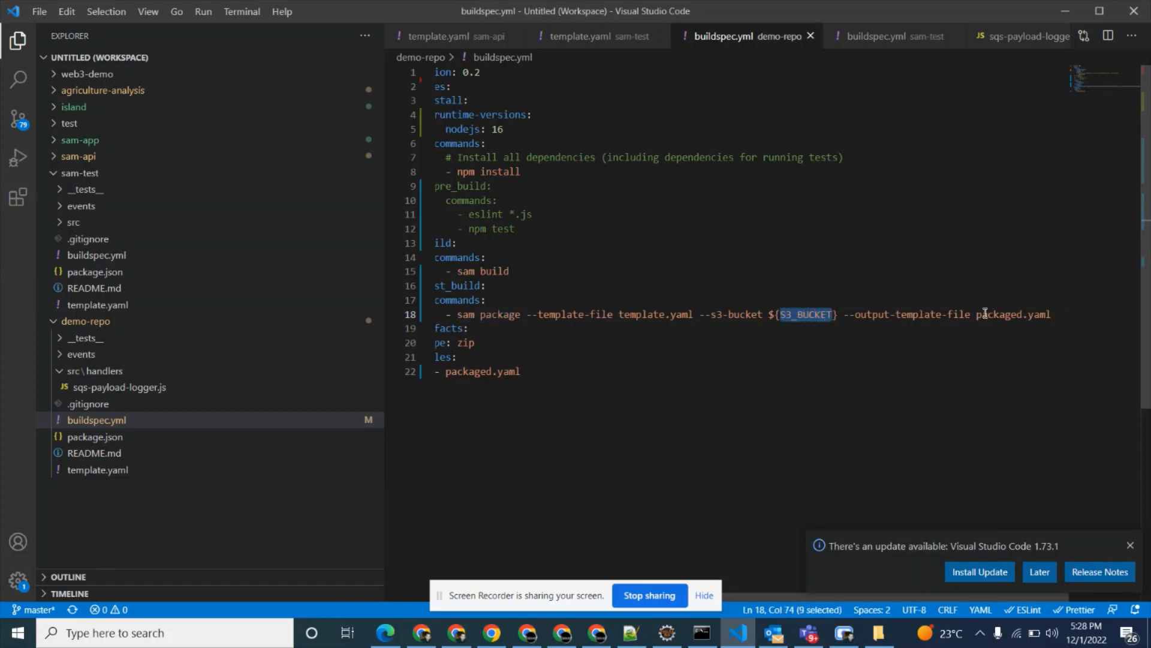
left_click_drag(978, 315, 1061, 319)
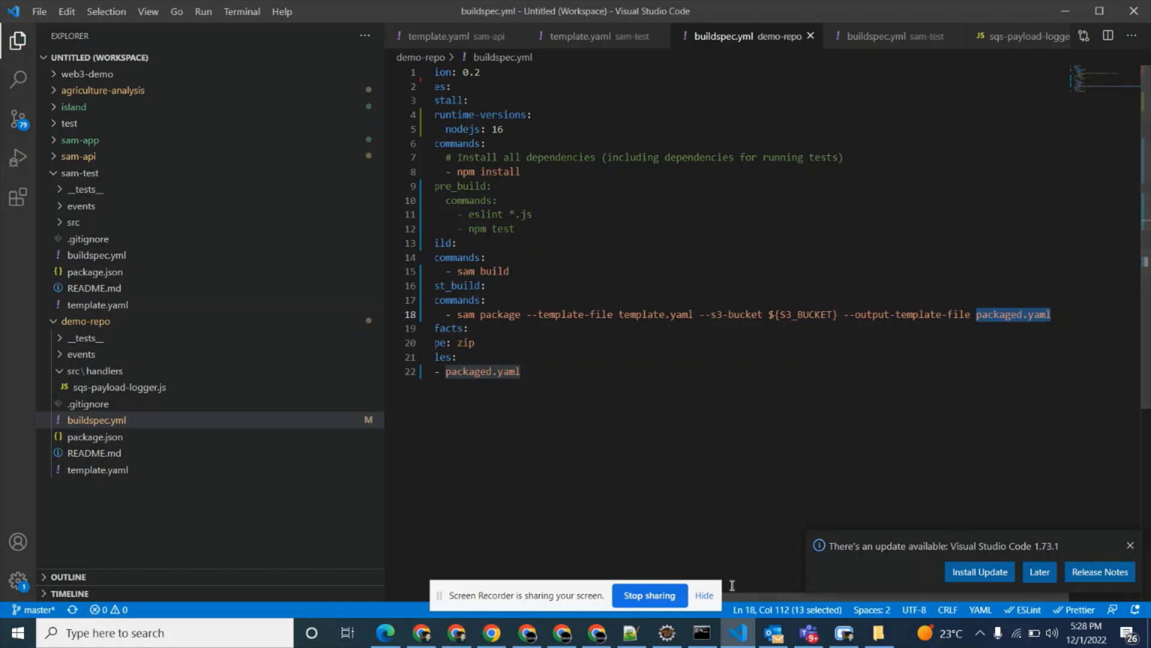
scroll(798, 601, "left", 1)
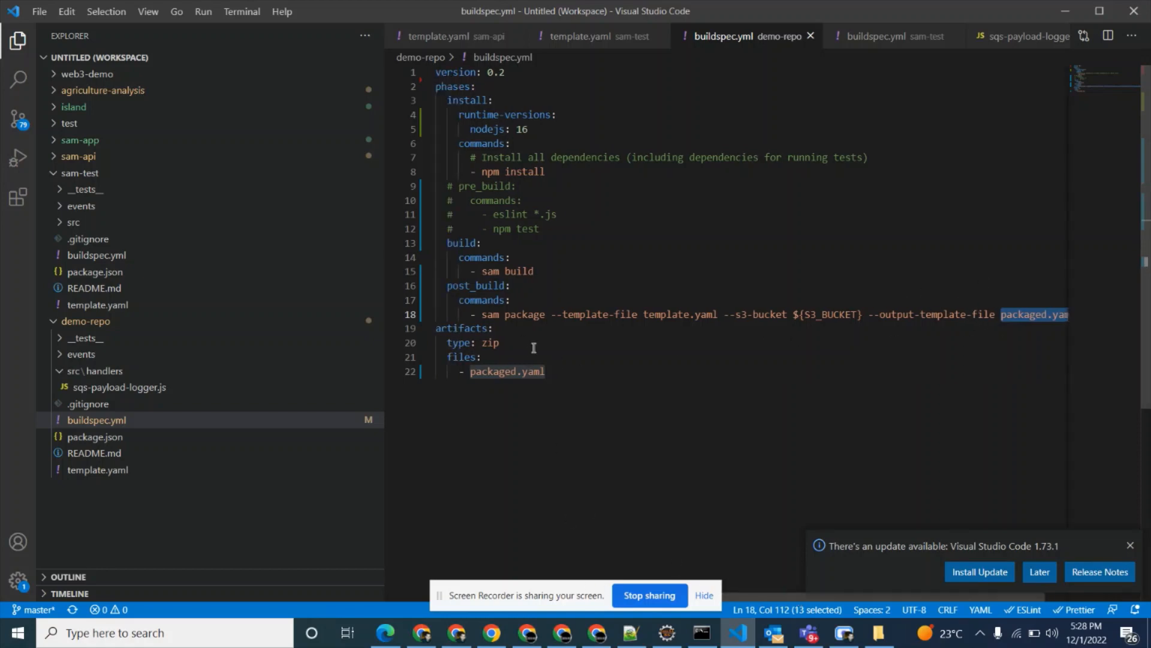
Examine the packaged.yaml entry in the artifacts files of demo-repo's buildspec.yml.
left_click(507, 371)
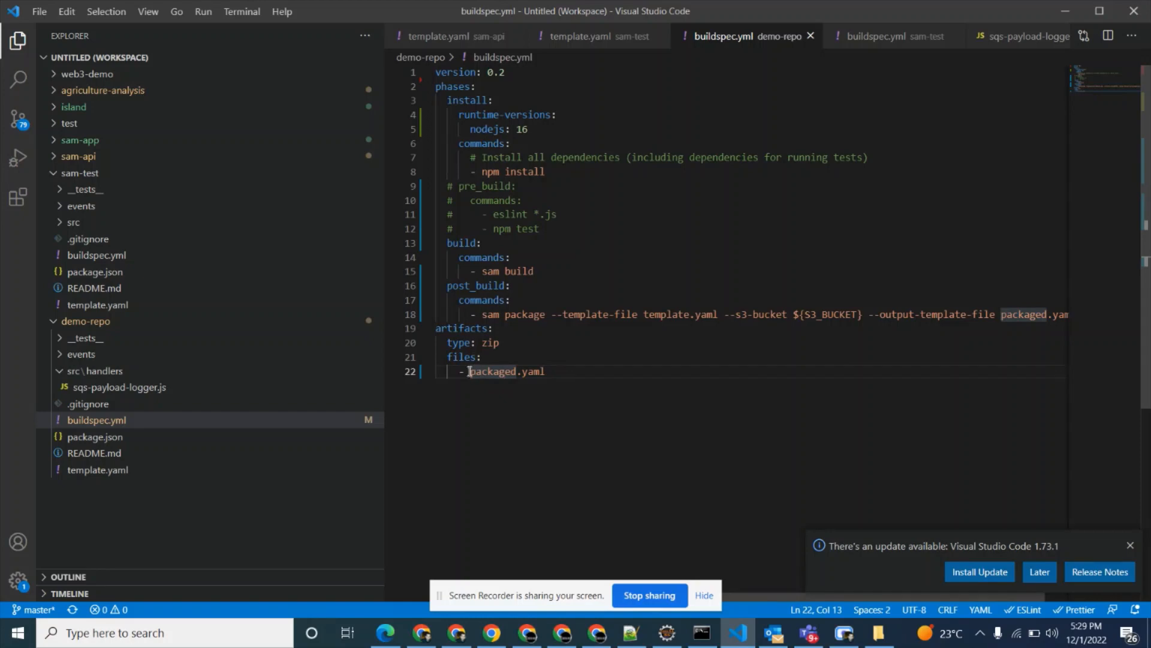
left_click_drag(471, 372, 517, 373)
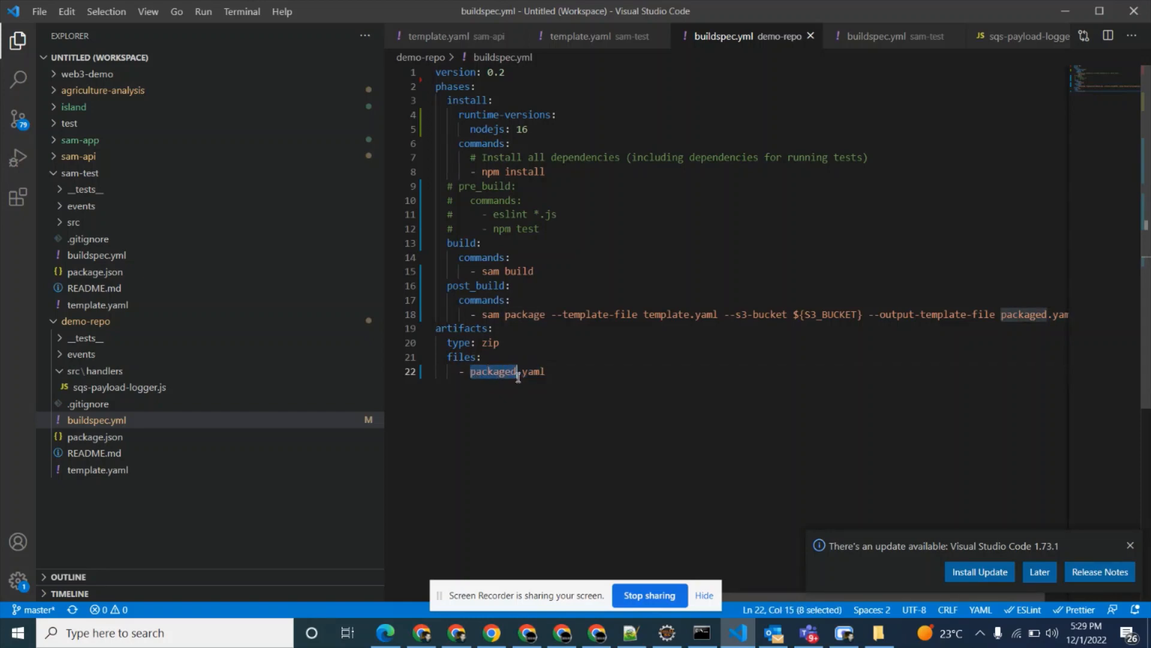
Switch to the Command Prompt and check the git status of demo-repo.
left_click(692, 634)
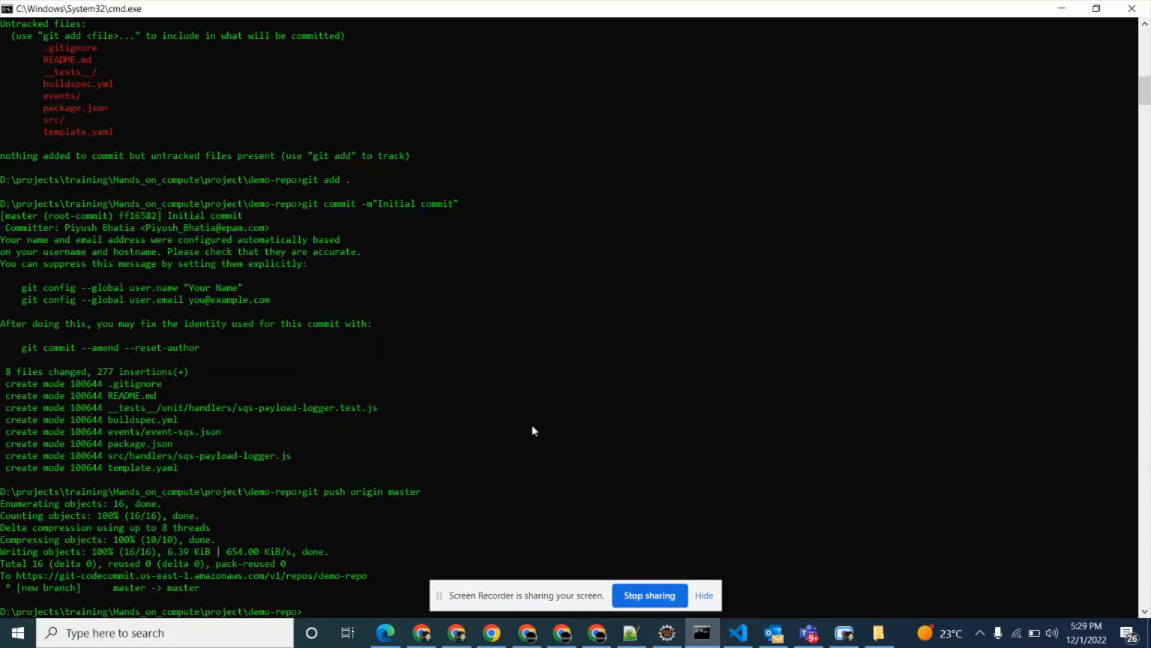
type("git status")
key("Return")
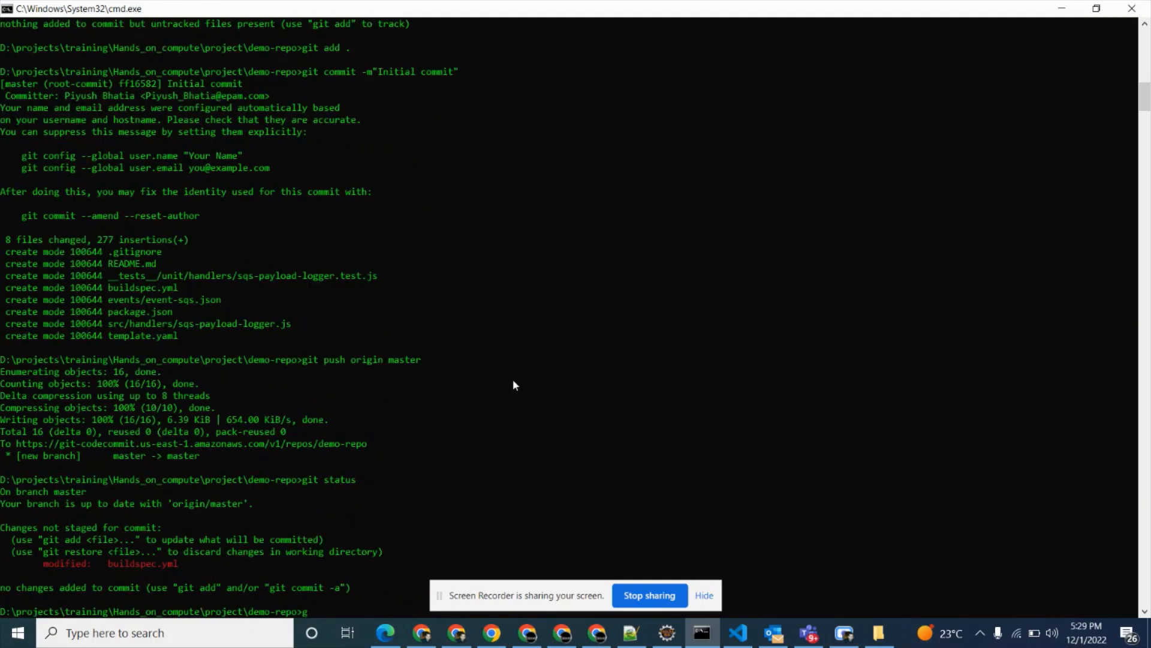
Stage all changes in demo-repo with git add.
key("BackSpace")
key("BackSpace")
key("BackSpace")
key("BackSpace")
type("it add .")
key("Return")
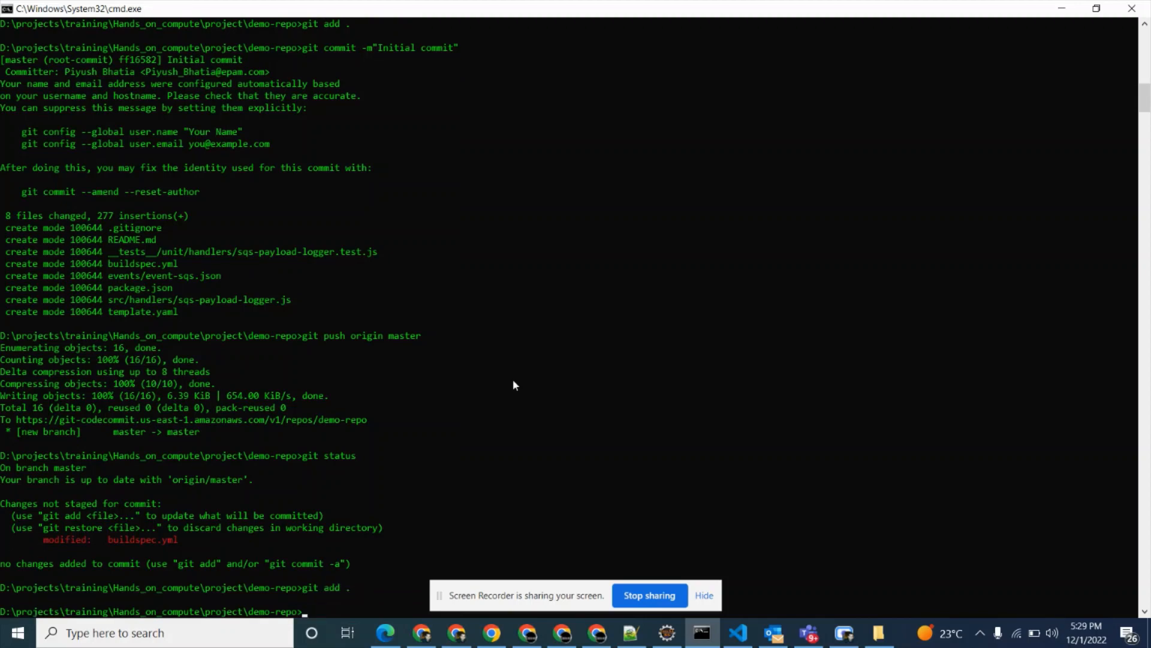
Commit the staged buildspec.yml with the message "Adding changes" and push it to origin master.
type("git commit -m\"Adding changes")
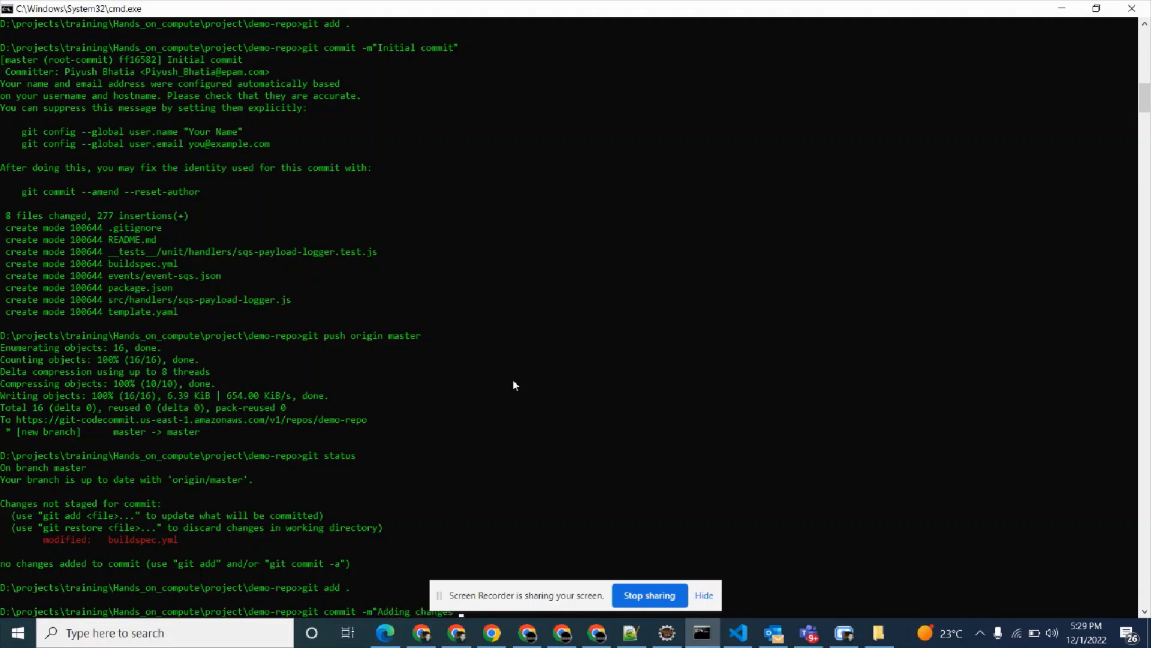
type("\"")
key("Return")
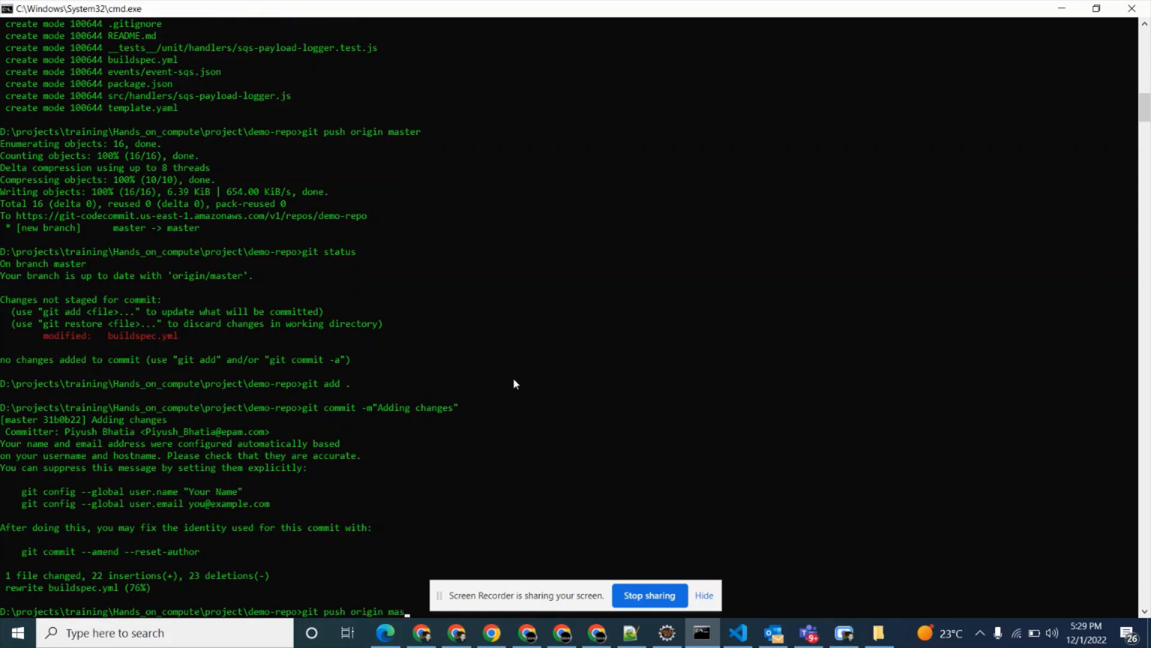
key("Return")
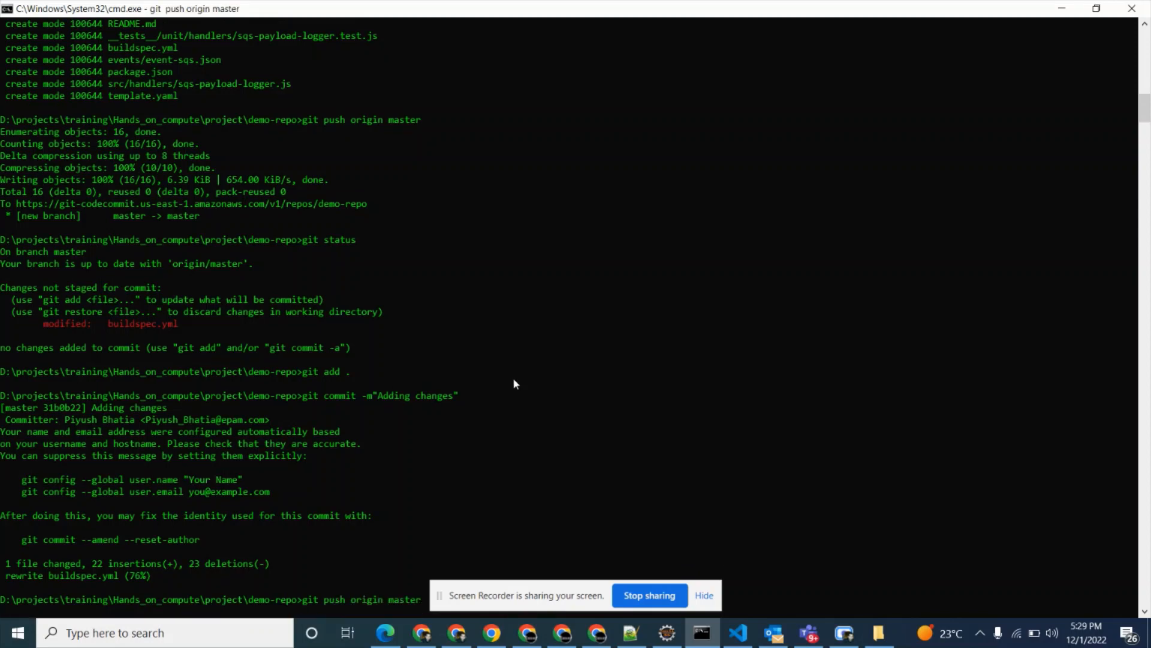